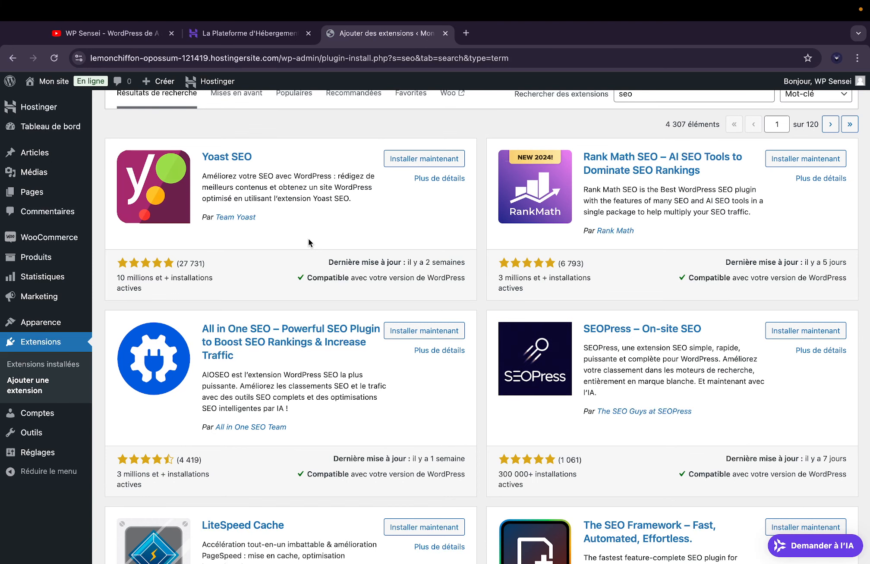
pyautogui.scroll(1, 378, 381)
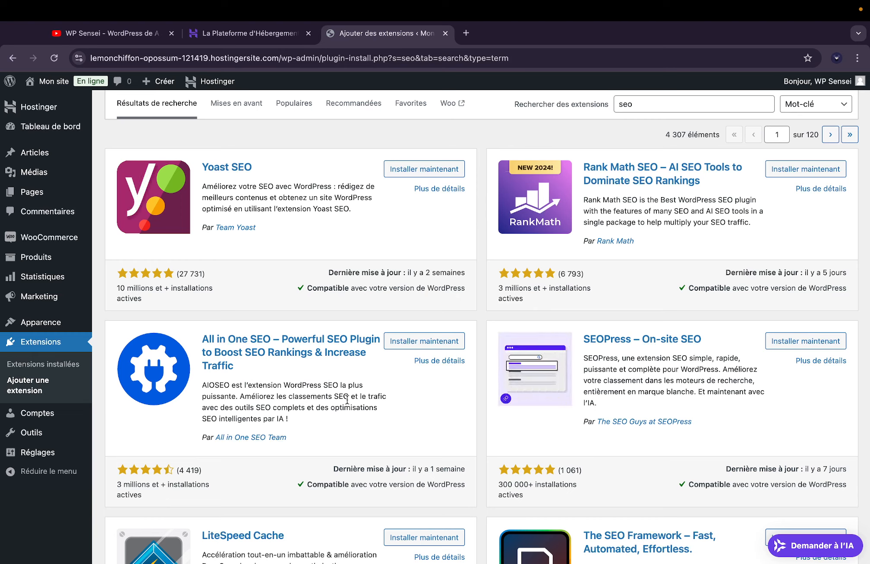
pyautogui.scroll(-1, 347, 400)
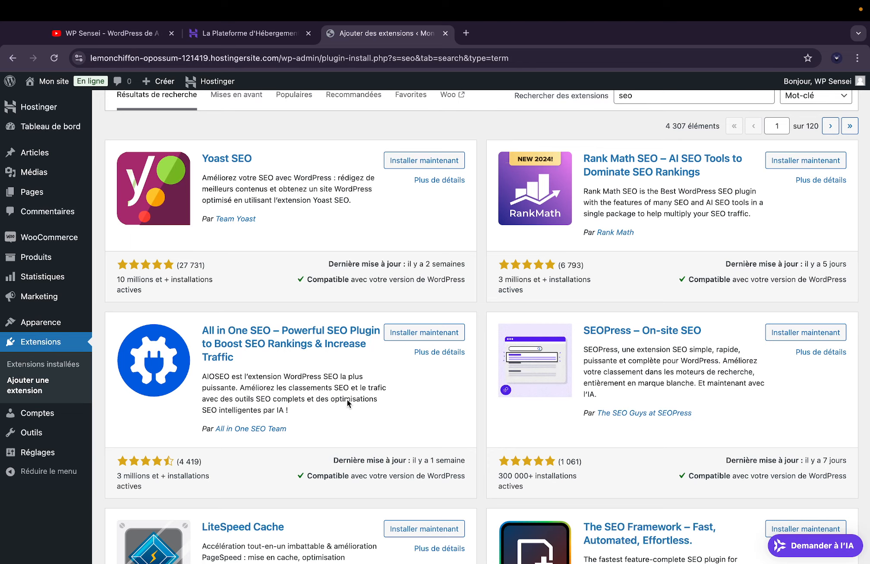
pyautogui.scroll(-1, 347, 399)
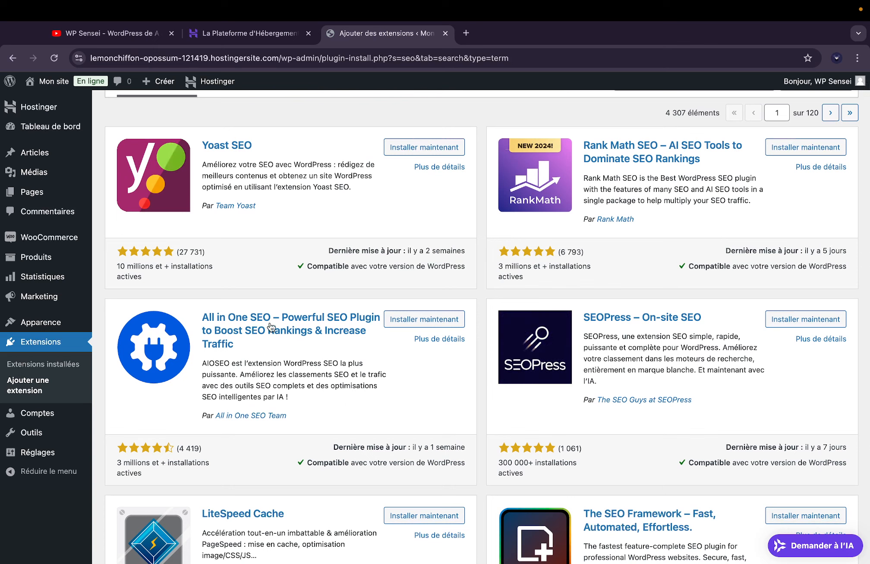
# - Switch to the WP Sensei YouTube channel, view its full description and close it
pyautogui.press('super+1')
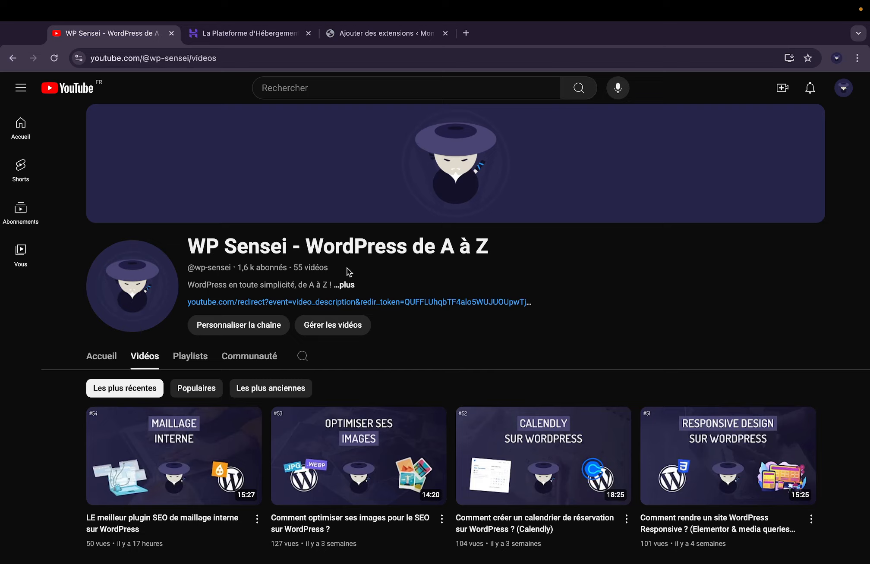
pyautogui.click(344, 285)
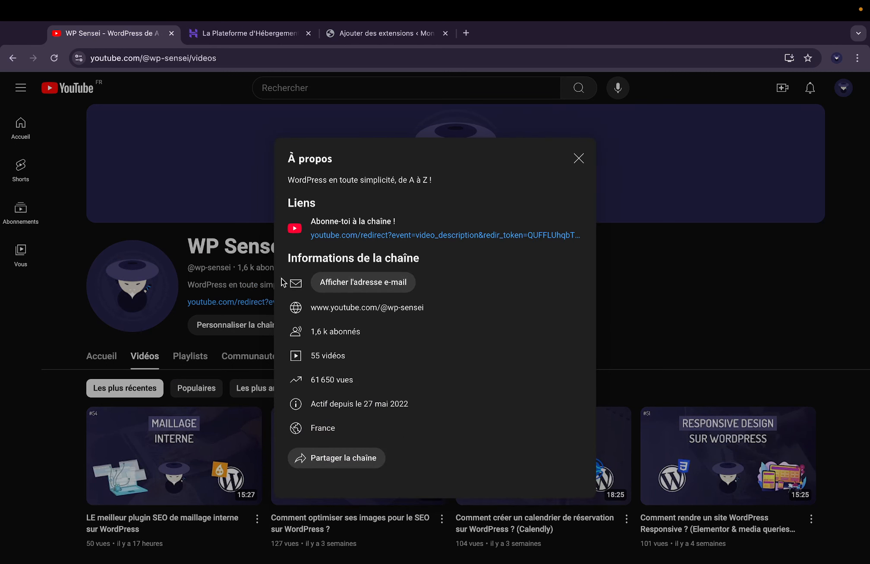
pyautogui.click(230, 292)
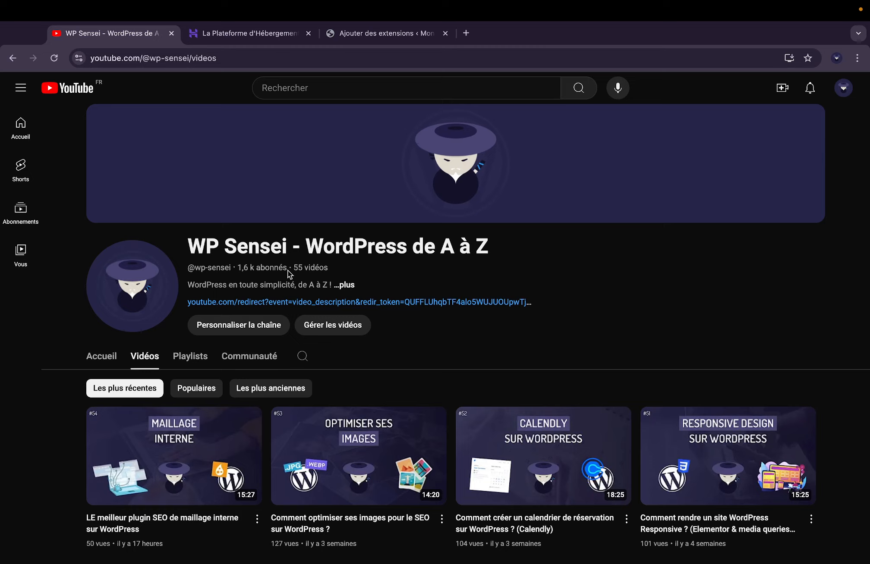
# - Switch to the Hostinger website and examine the prices of the Premium, Business and Online Store hosting plans
pyautogui.click(230, 34)
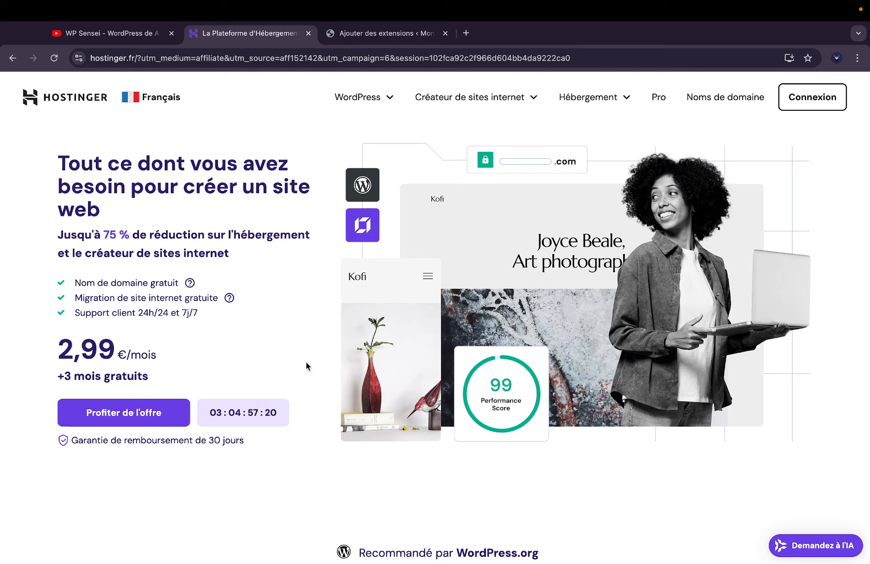
pyautogui.scroll(-5, 306, 362)
pyautogui.scroll(-1, 305, 362)
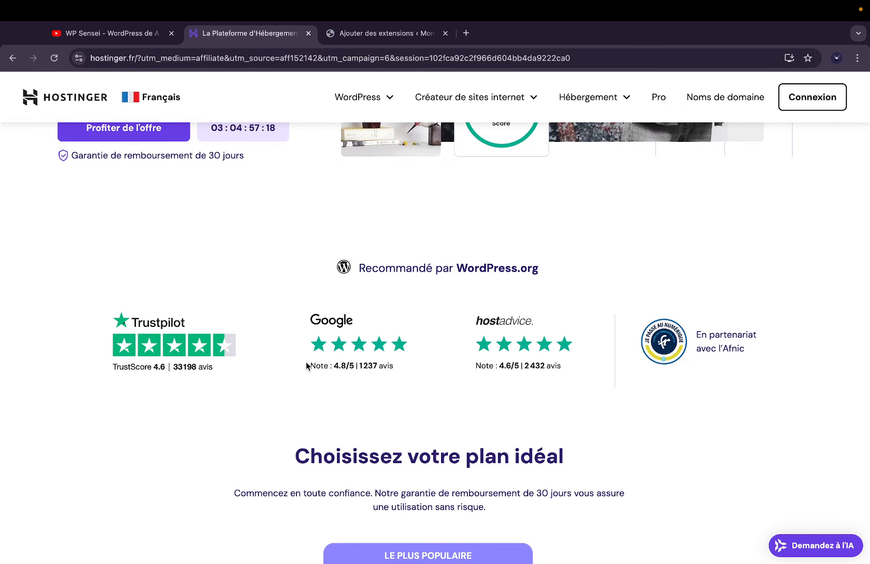
pyautogui.scroll(-10, 306, 363)
pyautogui.scroll(2, 306, 363)
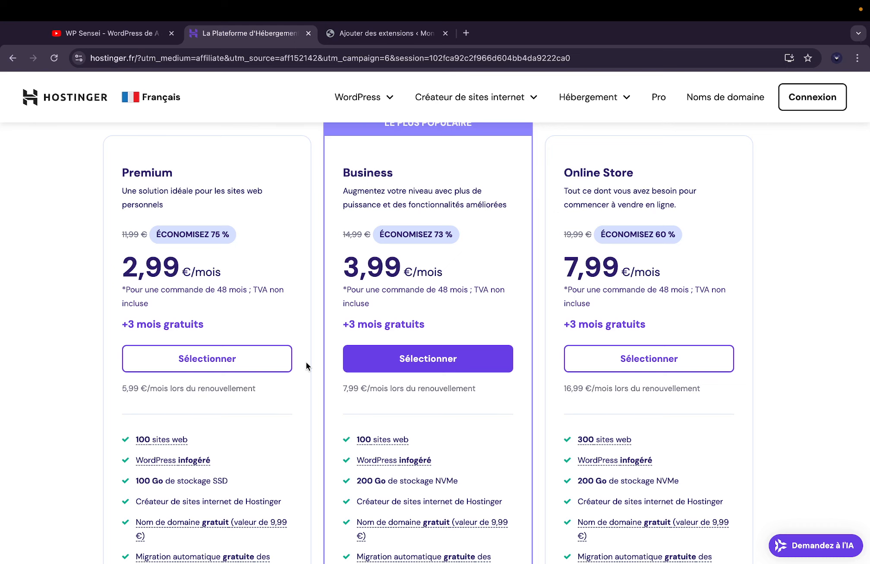
pyautogui.scroll(1, 306, 363)
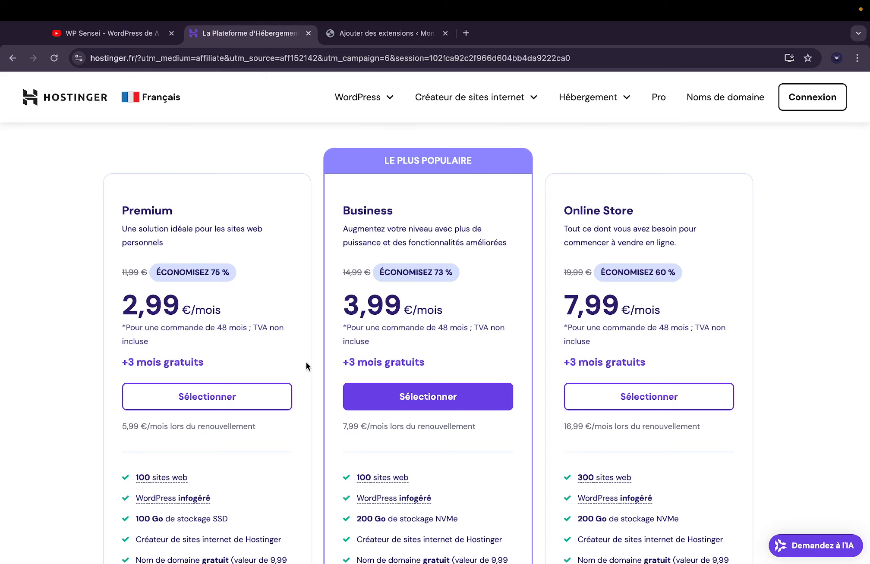
pyautogui.scroll(-1, 306, 362)
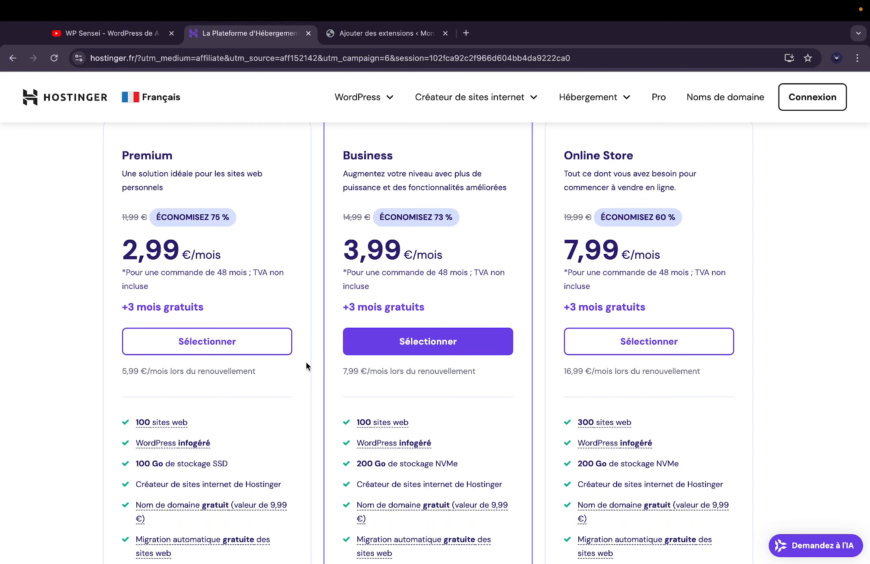
pyautogui.scroll(1, 306, 366)
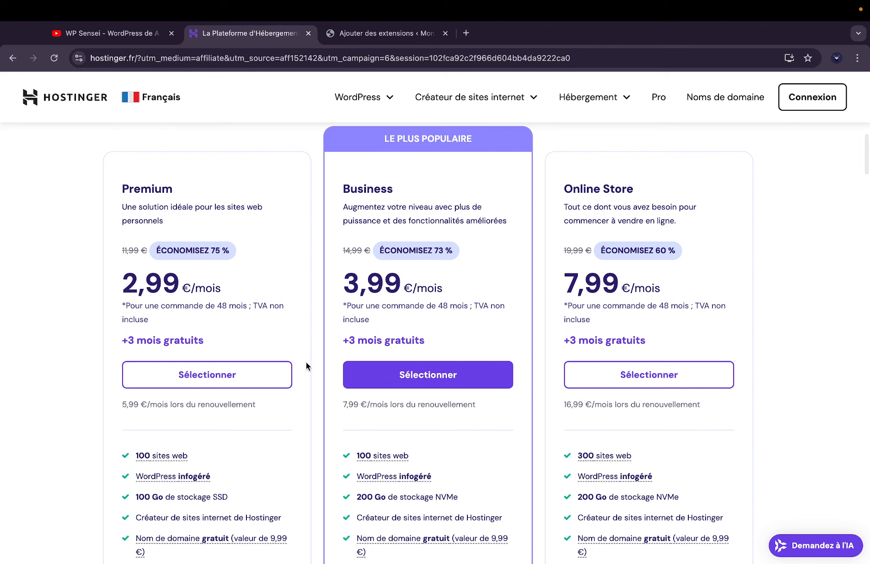
pyautogui.scroll(1, 306, 362)
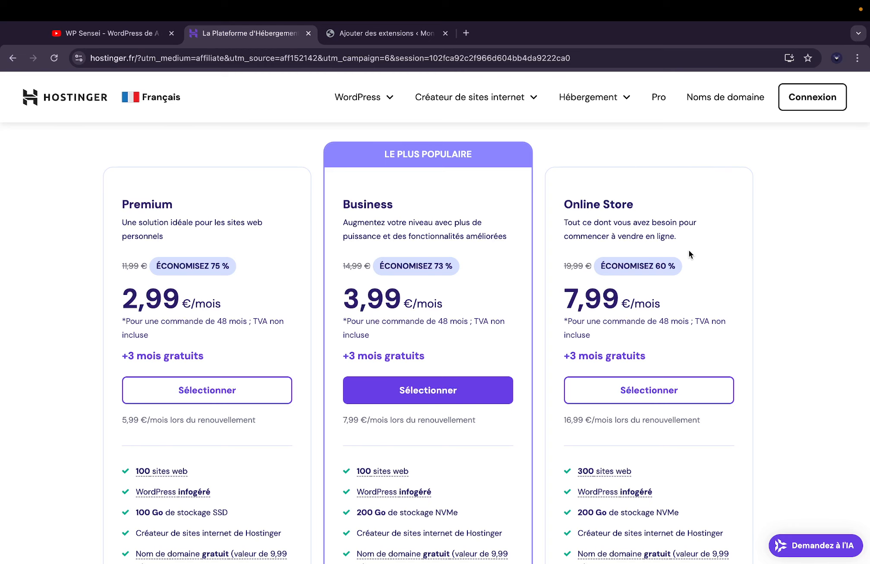
# - Compare the included features, introductory prices and renewal prices of the three Hostinger hosting plans
pyautogui.scroll(-10, 688, 250)
pyautogui.scroll(2, 688, 250)
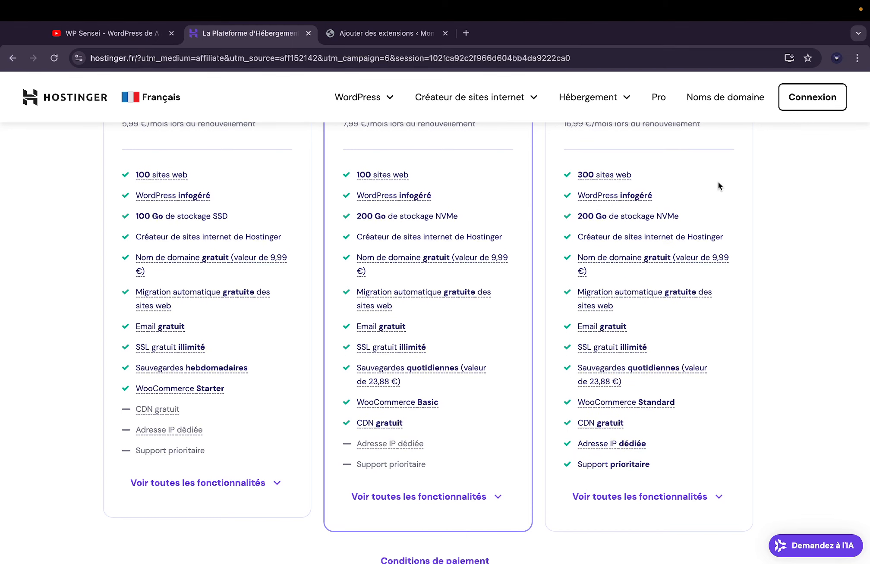
pyautogui.scroll(3, 719, 181)
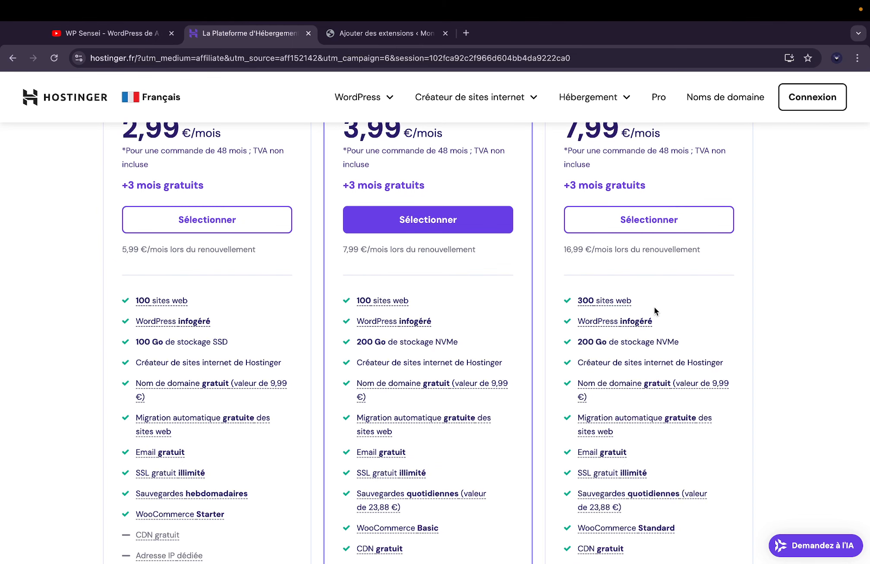
pyautogui.scroll(2, 654, 307)
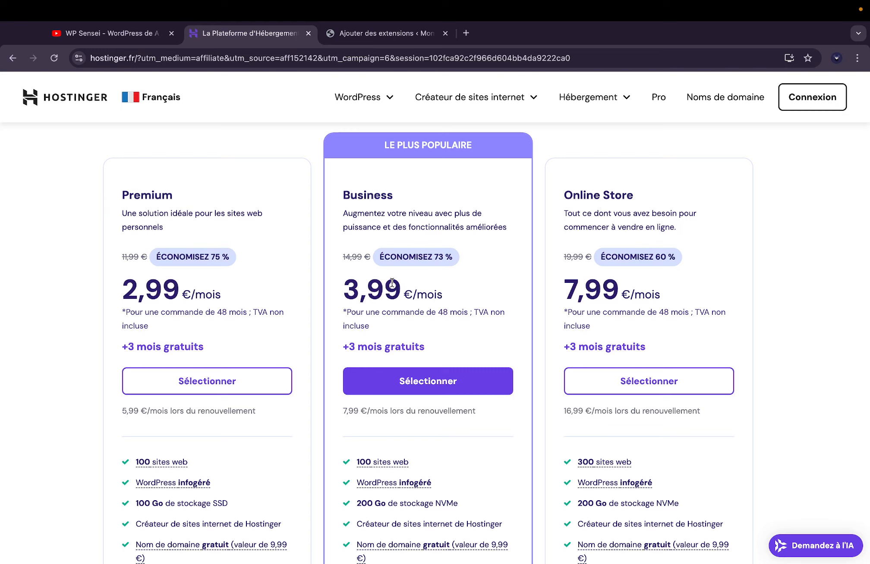
pyautogui.scroll(-3, 393, 284)
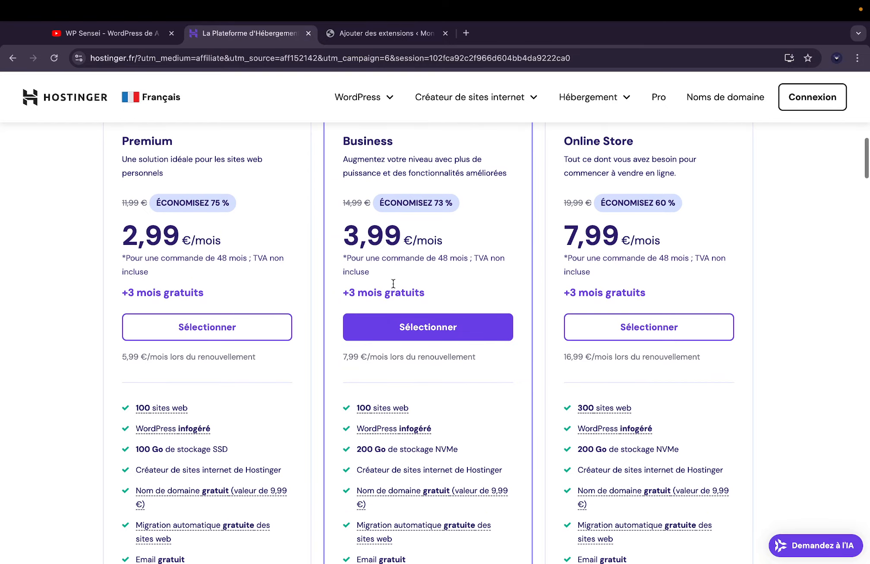
pyautogui.scroll(2, 393, 283)
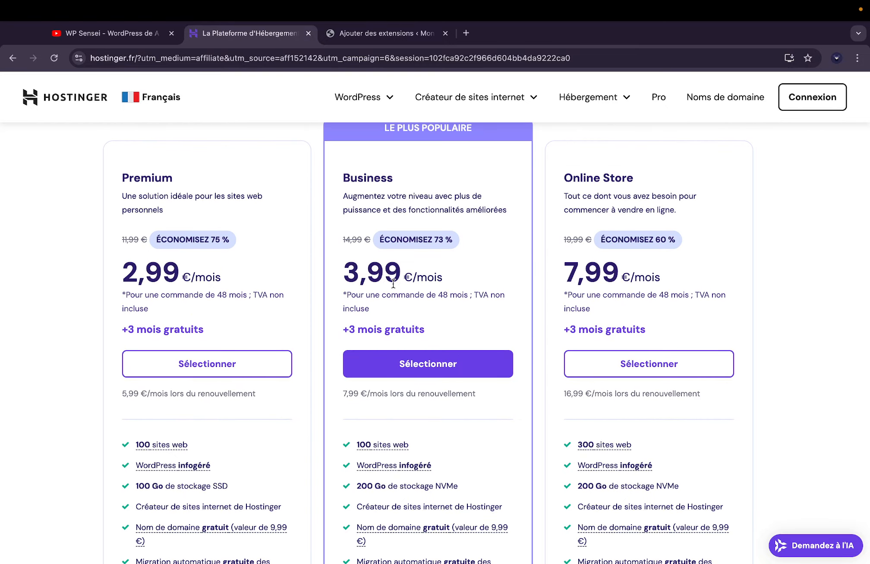
pyautogui.scroll(5, 341, 249)
pyautogui.scroll(-3, 173, 220)
pyautogui.scroll(-3, 173, 219)
pyautogui.scroll(-1, 175, 274)
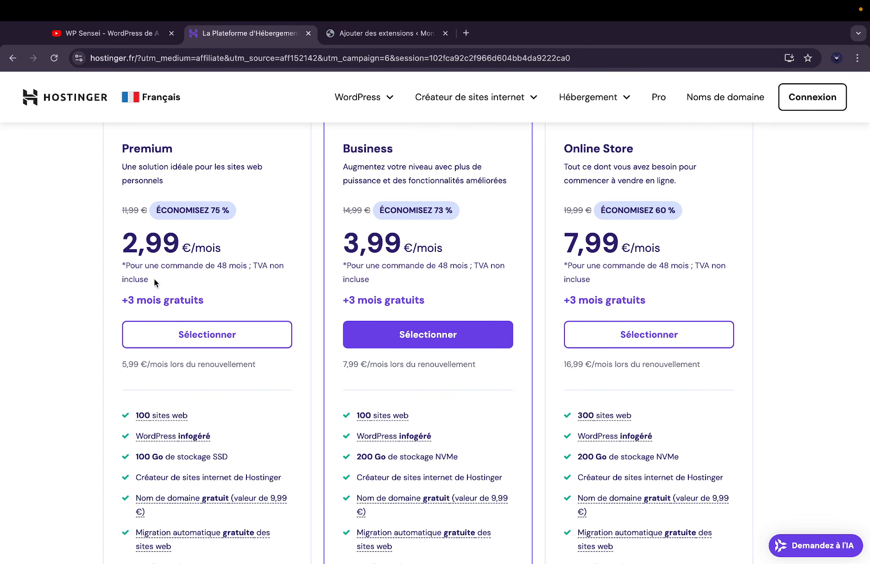
pyautogui.scroll(2, 174, 468)
pyautogui.scroll(-3, 430, 410)
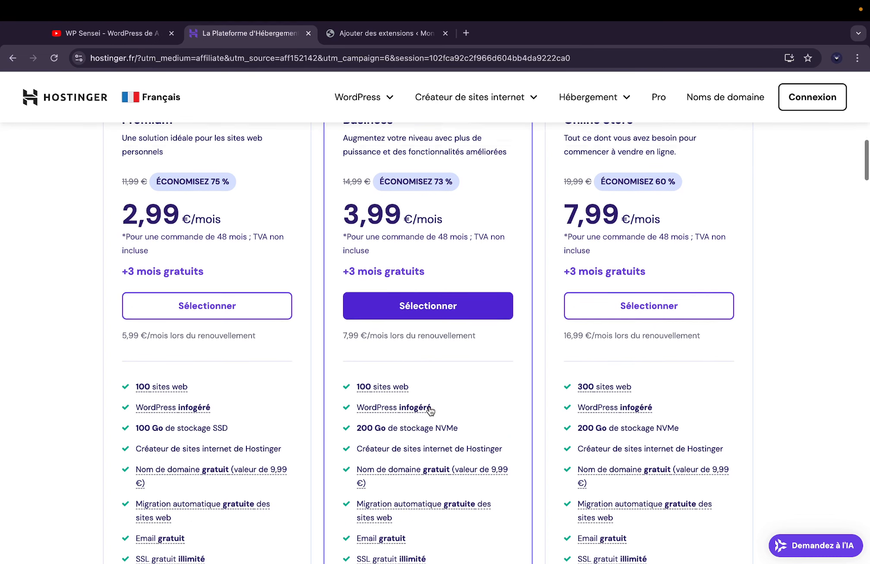
pyautogui.scroll(2, 394, 349)
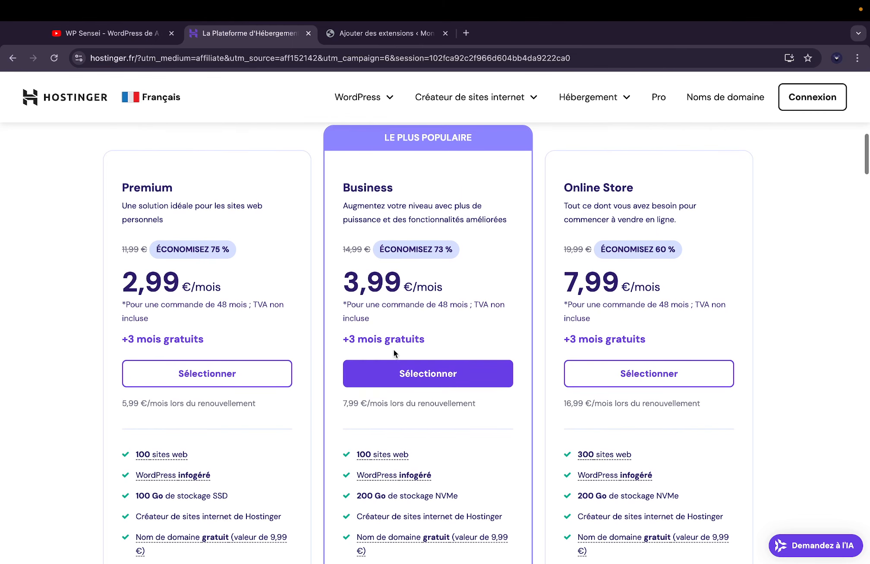
pyautogui.scroll(-3, 253, 327)
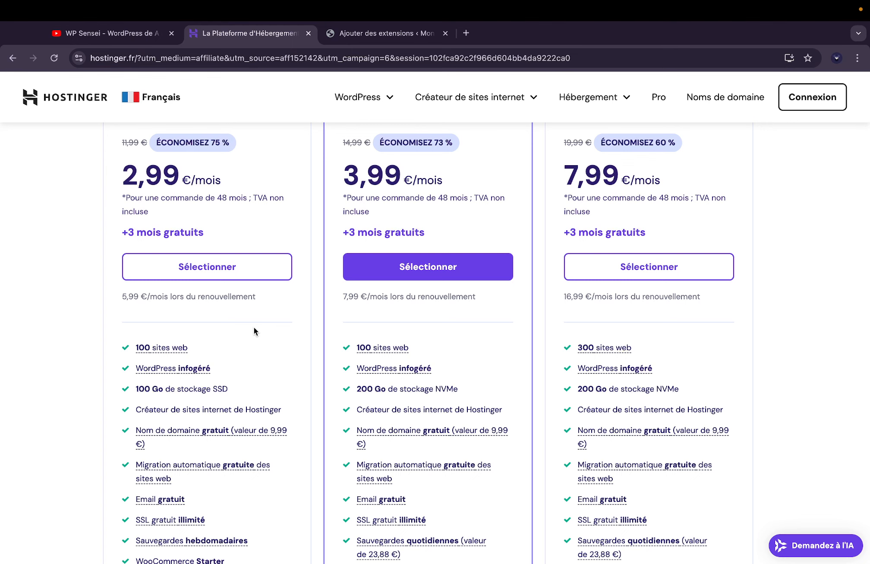
pyautogui.scroll(-1, 253, 327)
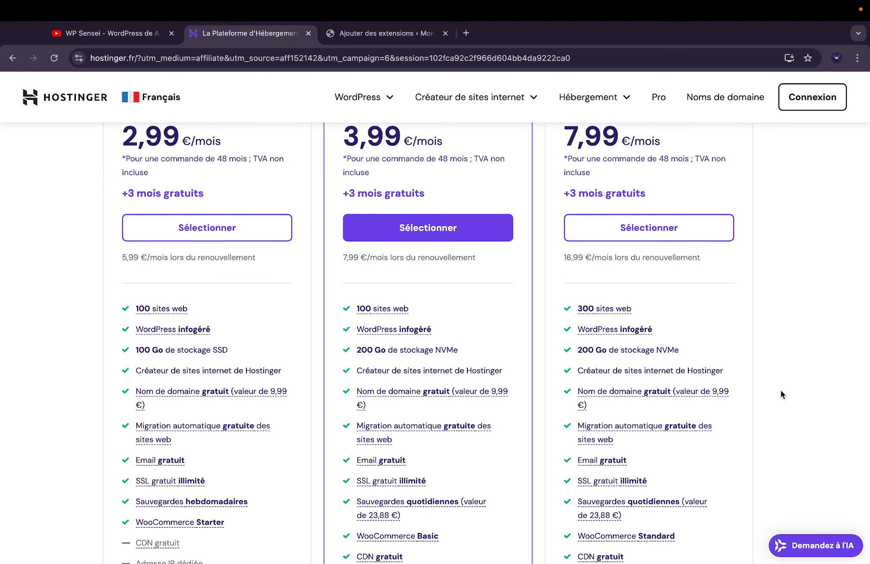
pyautogui.scroll(-2, 781, 390)
pyautogui.moveTo(490, 318)
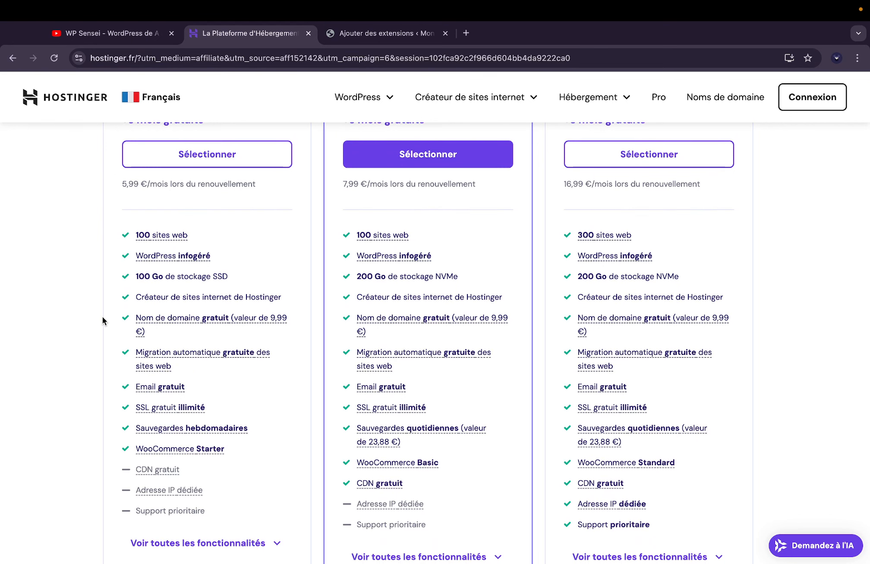
pyautogui.scroll(6, 102, 320)
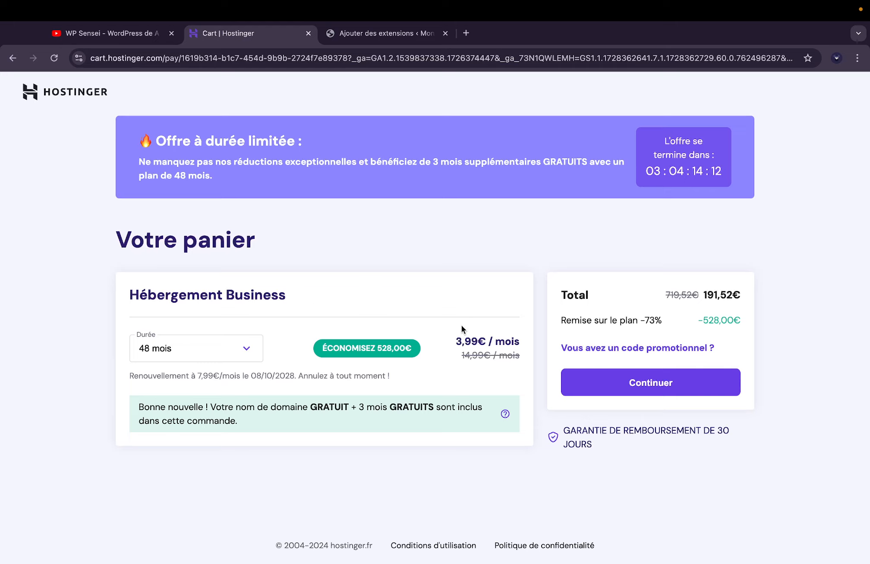
# - Apply the promotional code WPSENSEI to the Business hosting cart and check the total
pyautogui.click(587, 349)
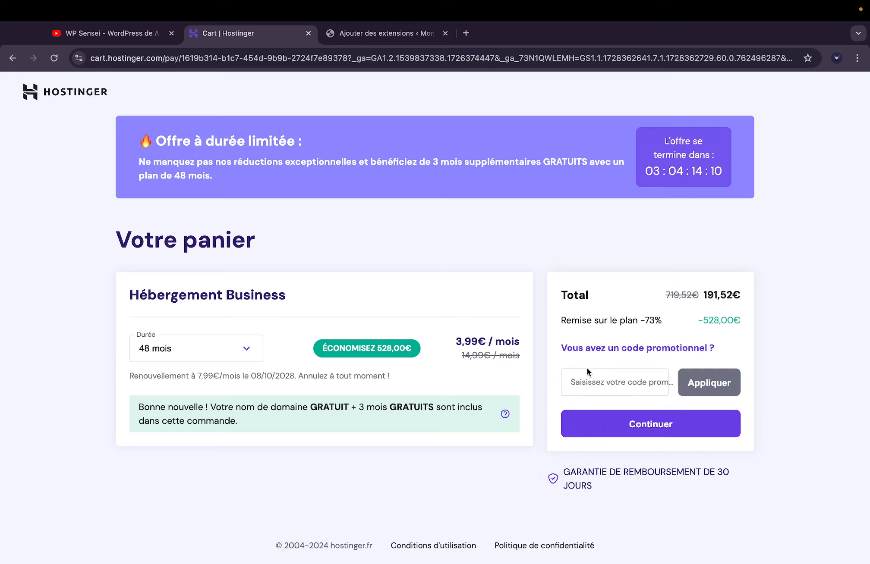
pyautogui.click(591, 383)
pyautogui.write('WPSENSEI')
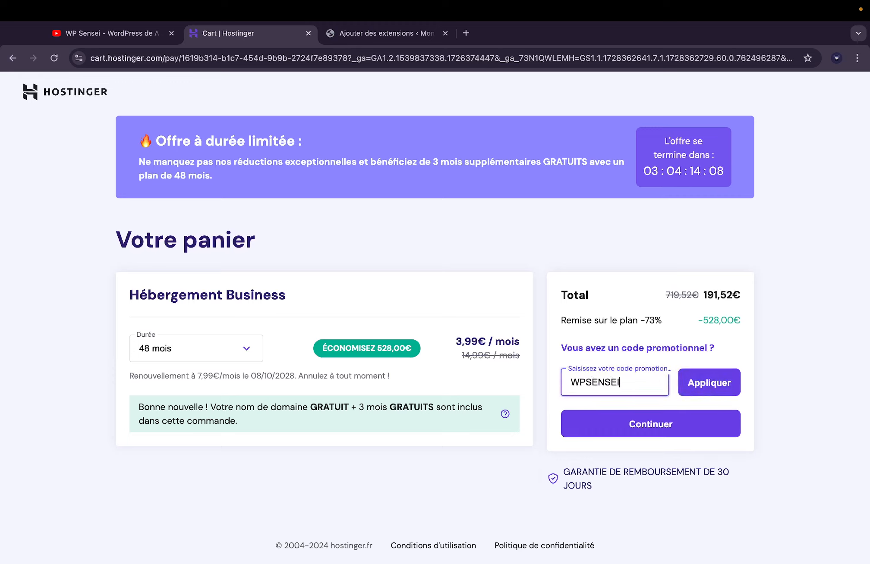
pyautogui.click(711, 386)
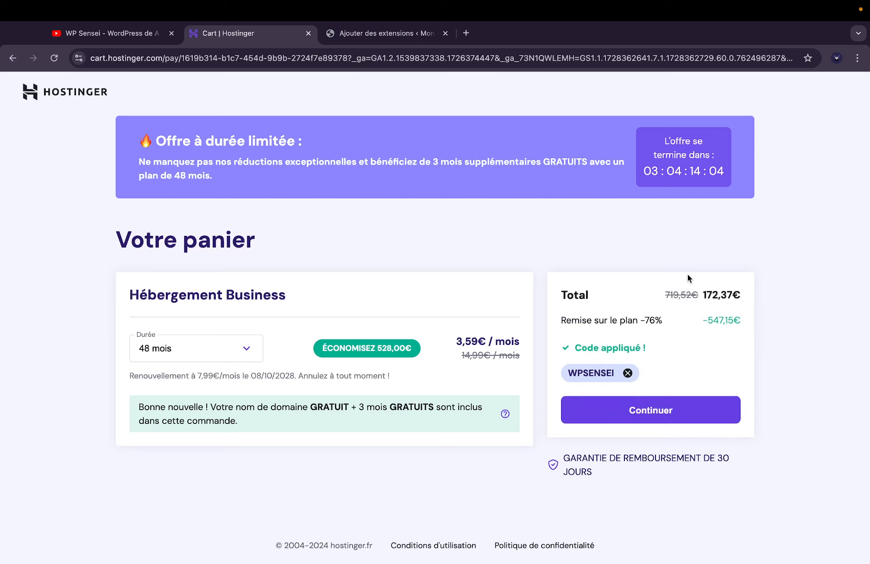
pyautogui.moveTo(702, 295); pyautogui.dragTo(746, 300)
pyautogui.click(745, 301)
# - Return to the WordPress plugin search results for "seo" and install and activate the All in One SEO plugin
pyautogui.click(371, 34)
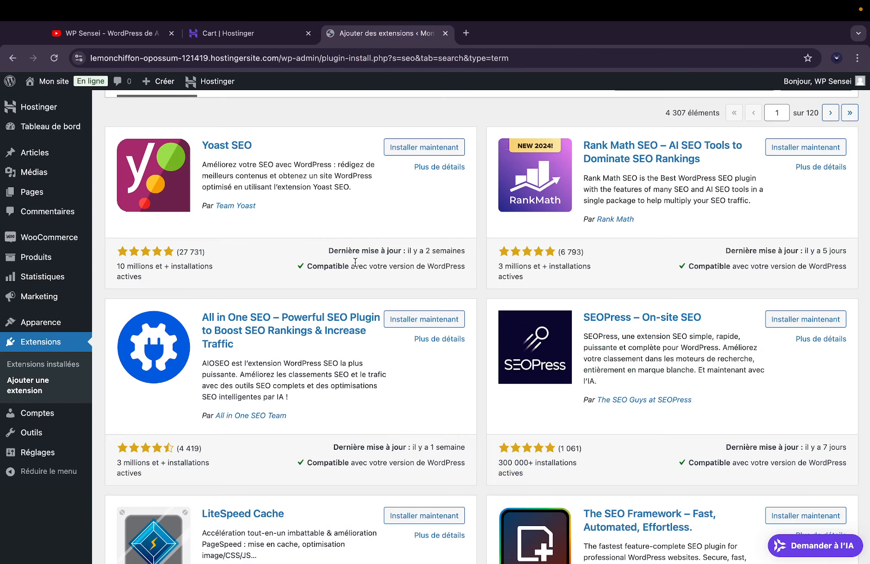
pyautogui.scroll(3, 354, 261)
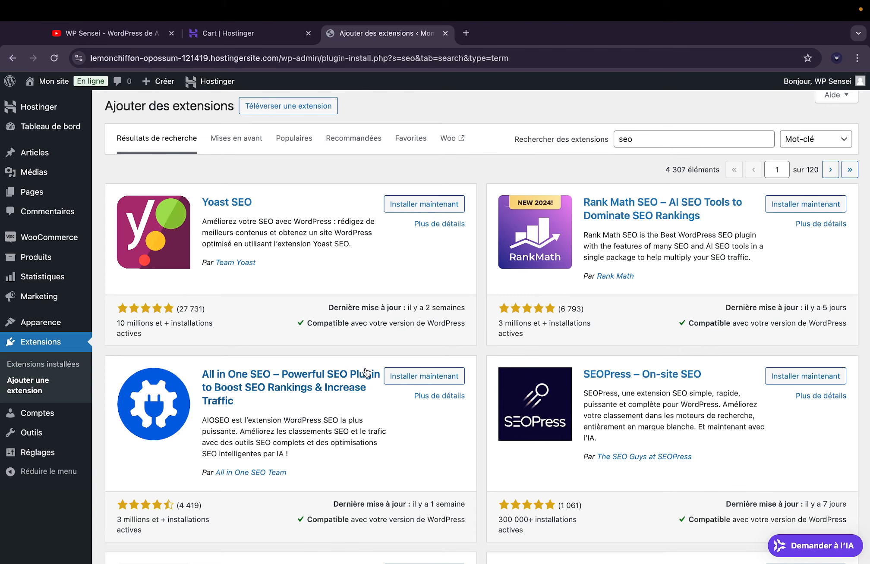
pyautogui.scroll(-3, 365, 371)
pyautogui.click(423, 260)
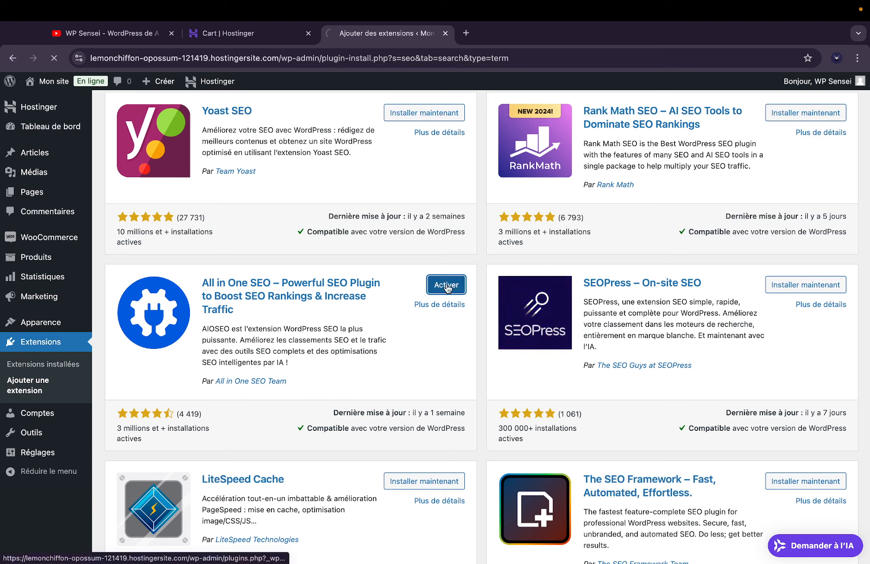
pyautogui.click(447, 287)
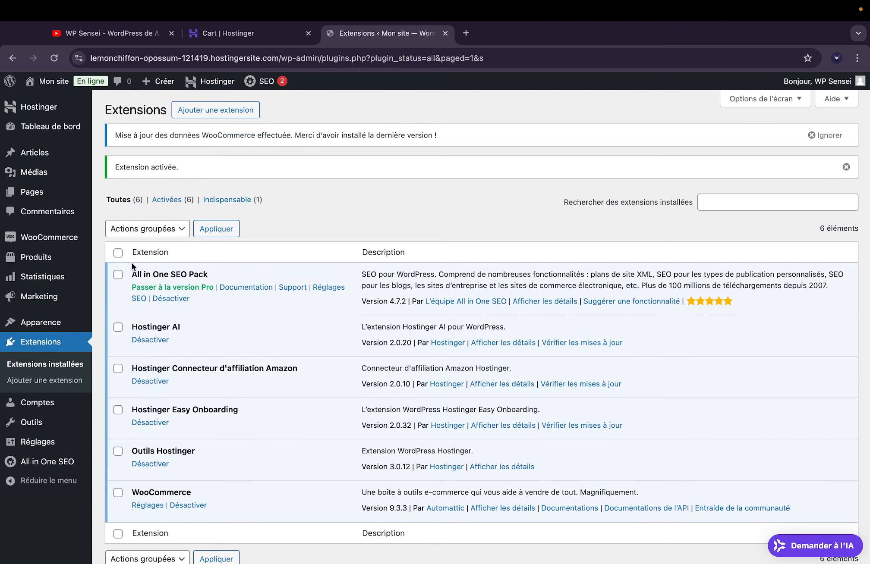
# - Open the All in One SEO dashboard and close its new notifications pane
pyautogui.click(42, 462)
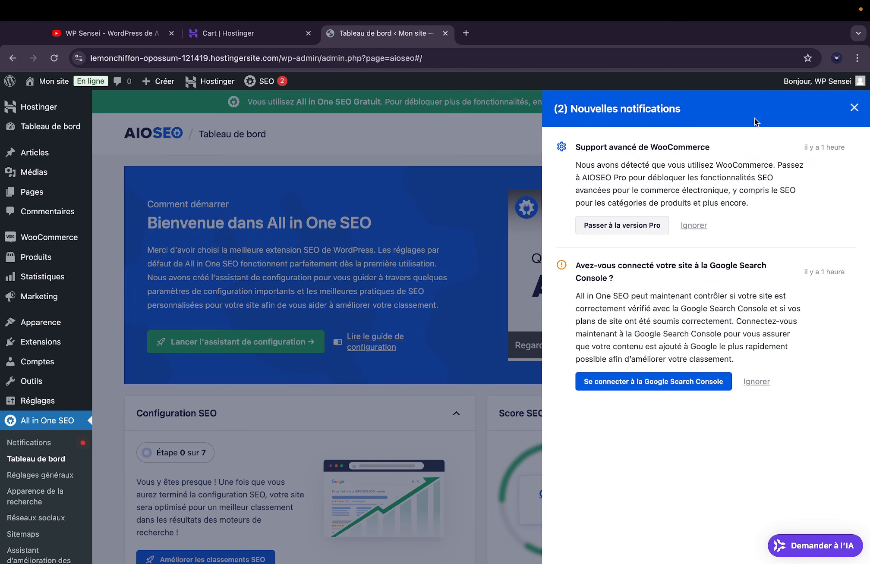
pyautogui.click(854, 107)
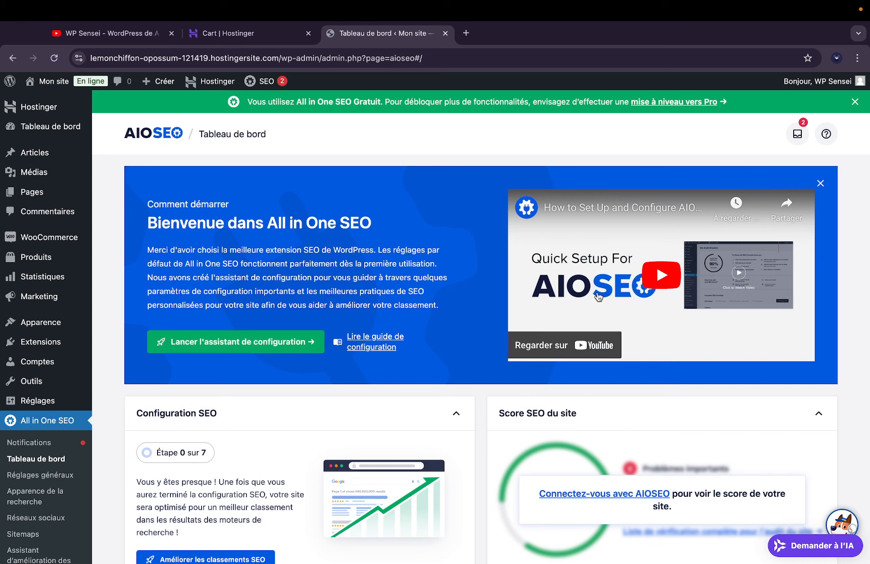
pyautogui.scroll(-2, 407, 224)
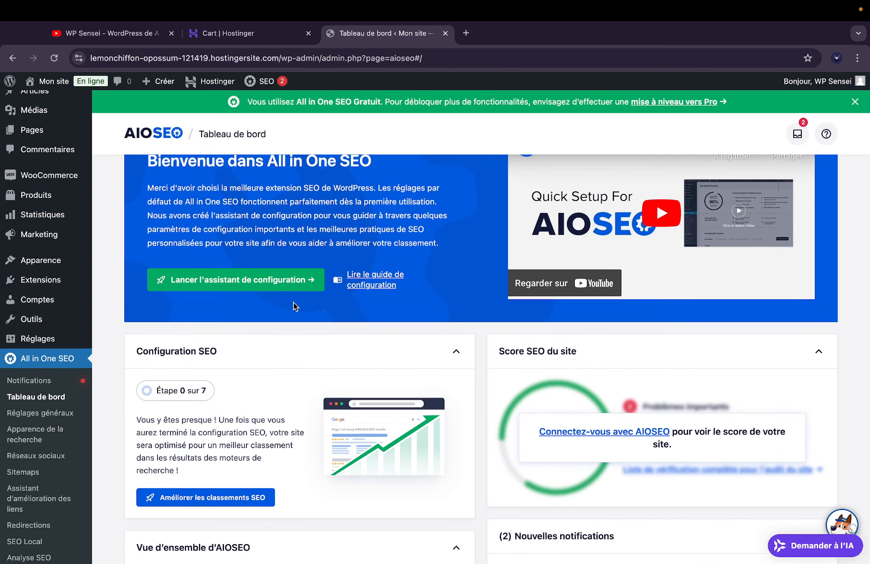
# - Look through the All in One SEO dashboard, including the SEO setup, site score, notifications and quick links sections
pyautogui.scroll(-4, 281, 301)
pyautogui.scroll(-2, 330, 337)
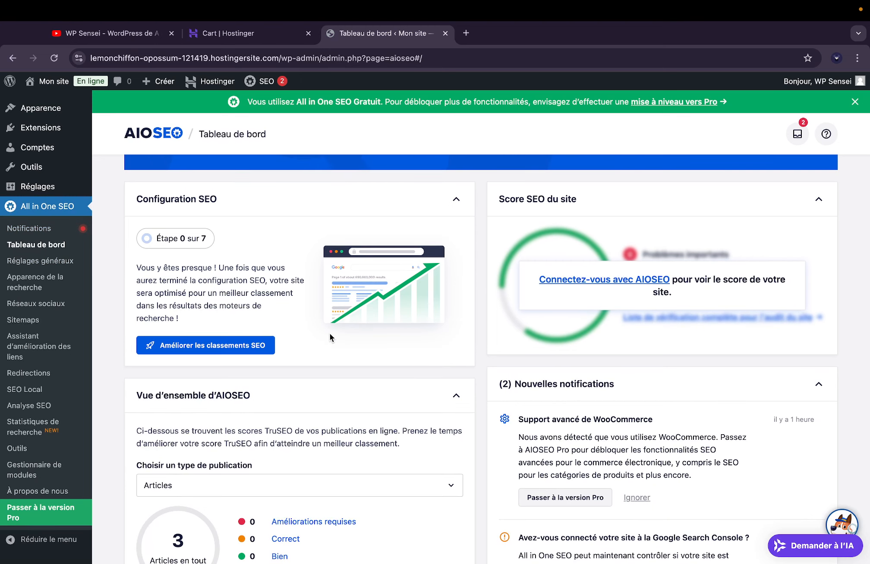
pyautogui.scroll(5, 346, 338)
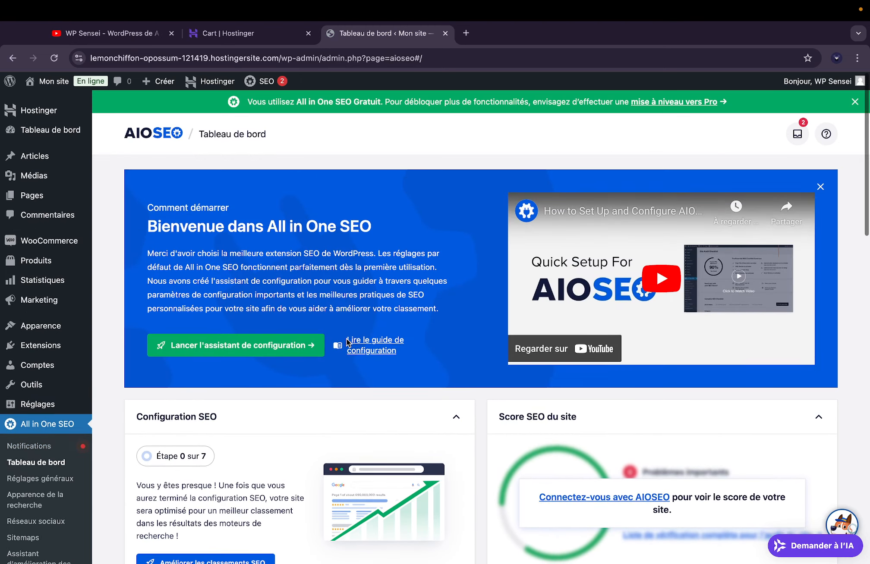
pyautogui.scroll(-13, 346, 338)
pyautogui.scroll(7, 346, 338)
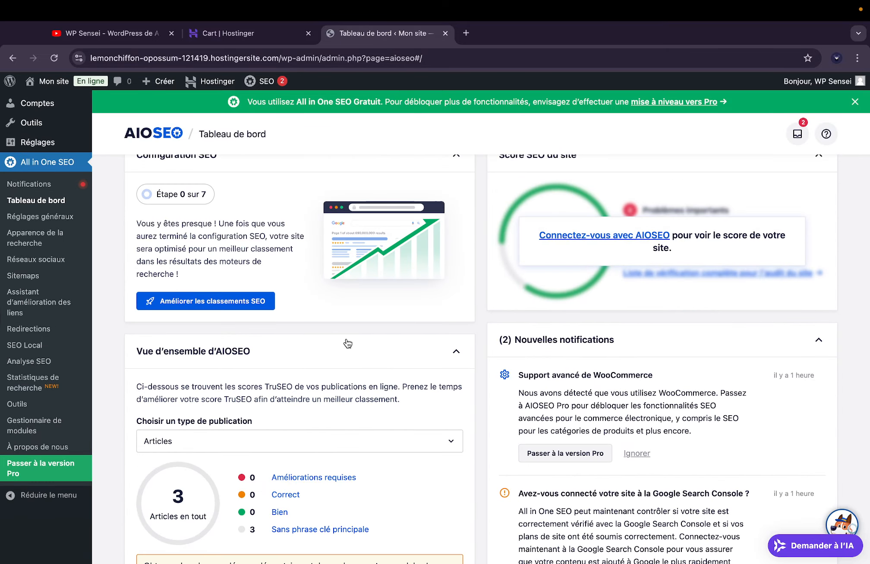
pyautogui.scroll(-10, 347, 343)
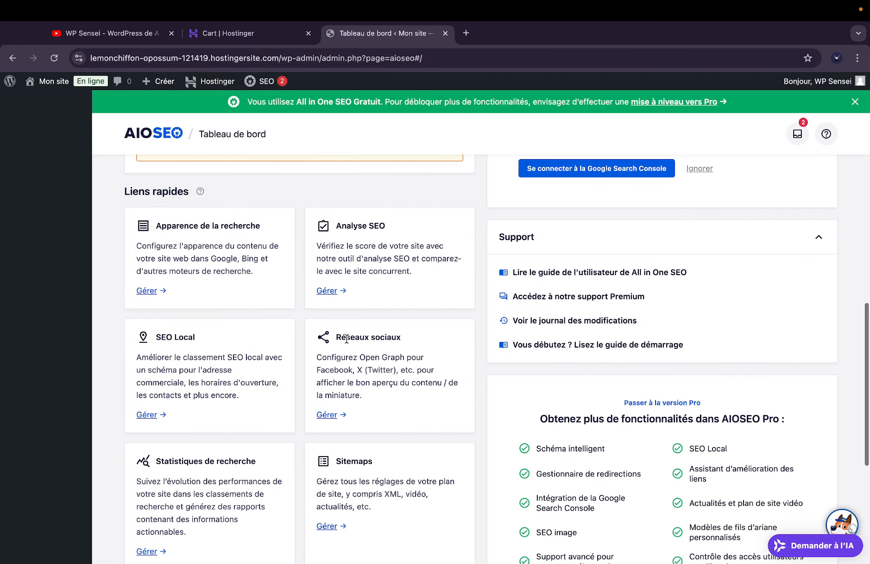
pyautogui.scroll(12, 346, 339)
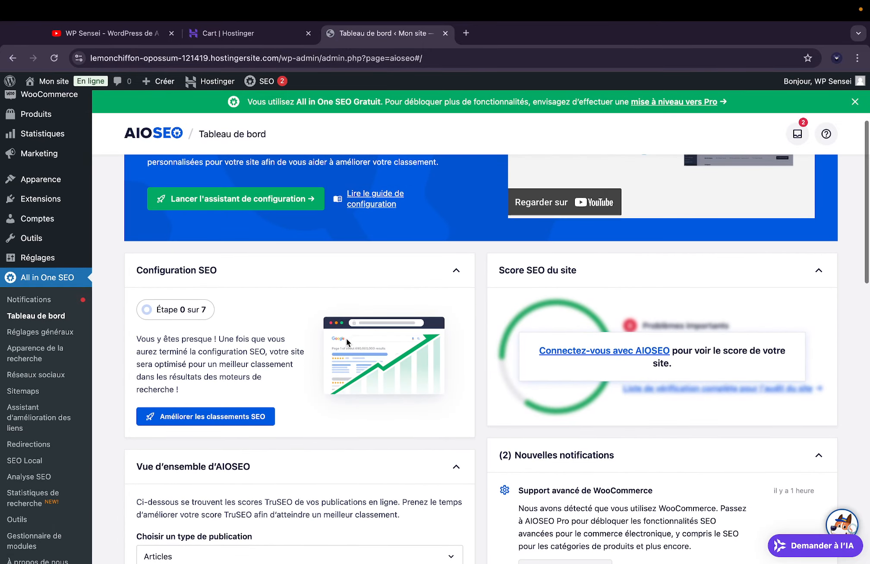
# - Open the All in One SEO general settings (Réglages généraux) and examine the licence section
pyautogui.click(42, 333)
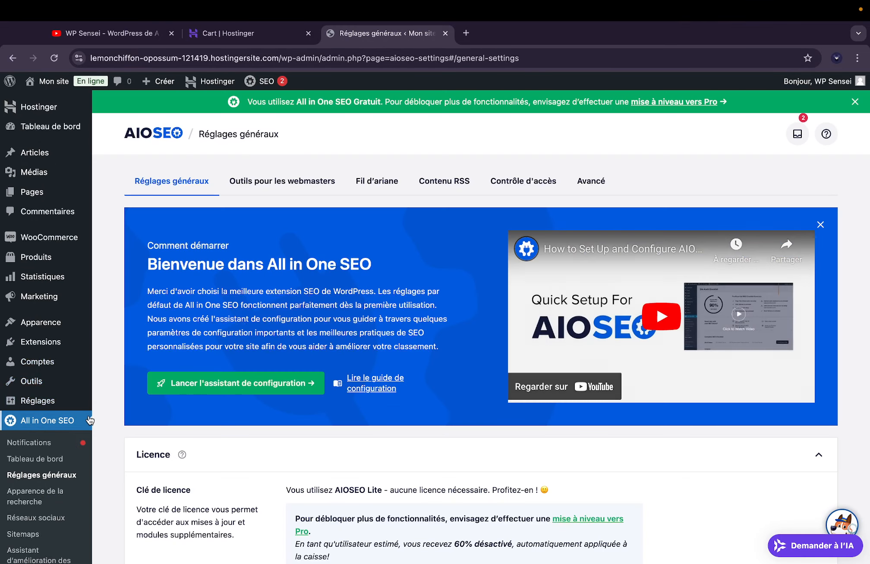
pyautogui.scroll(-3, 151, 433)
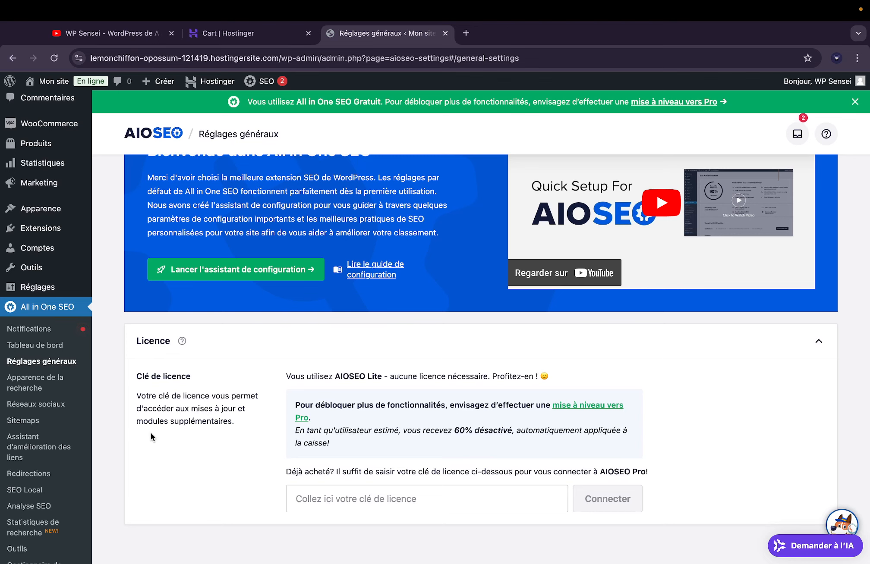
pyautogui.scroll(3, 151, 433)
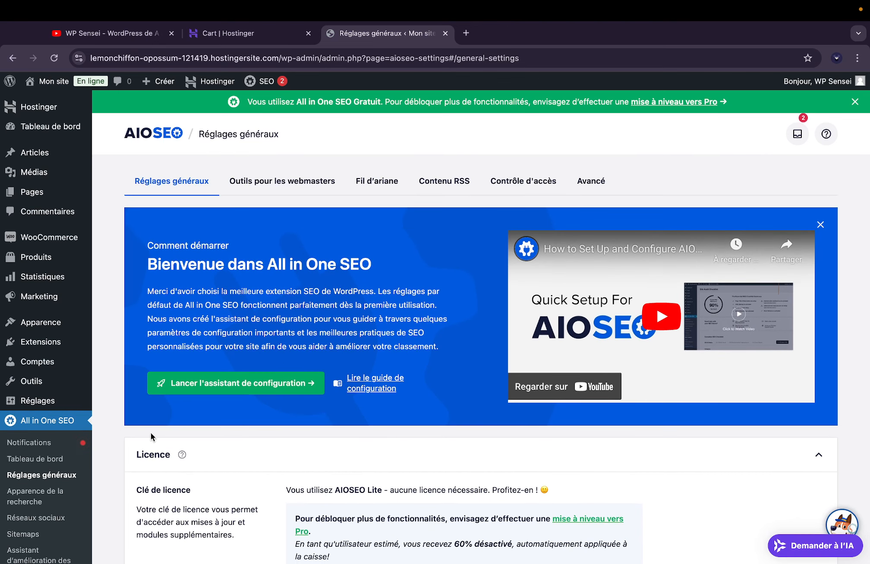
pyautogui.scroll(-3, 151, 432)
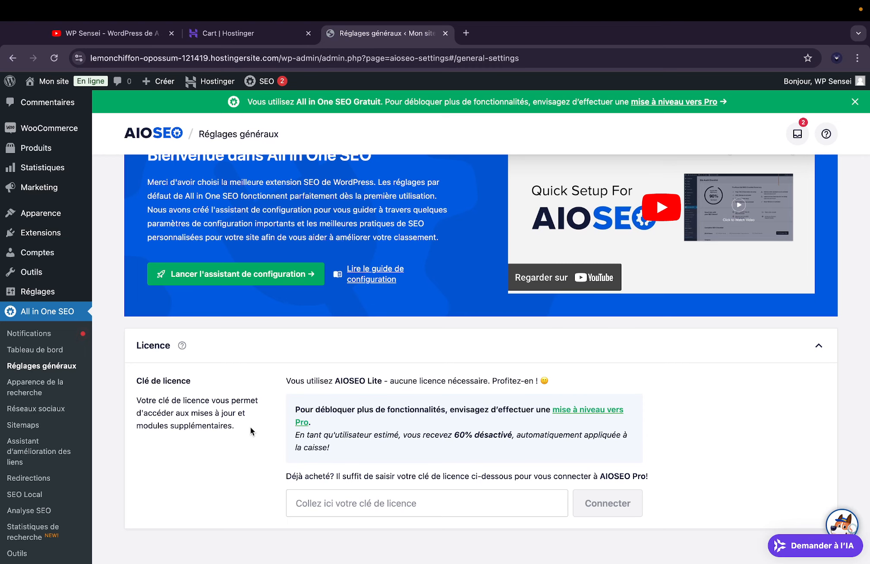
pyautogui.scroll(3, 250, 427)
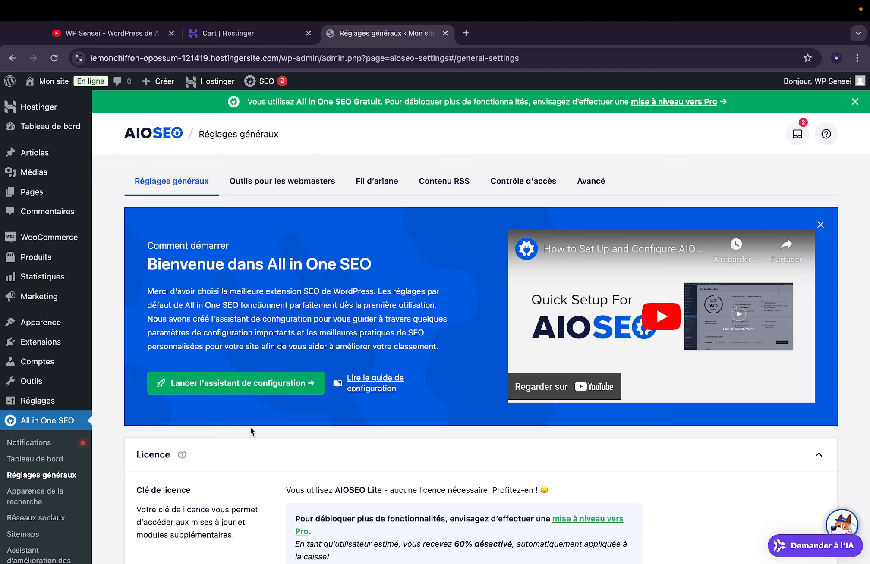
# - Open the webmaster tools settings (Outils pour les webmasters) and examine the Google Analytics integration option
pyautogui.click(254, 181)
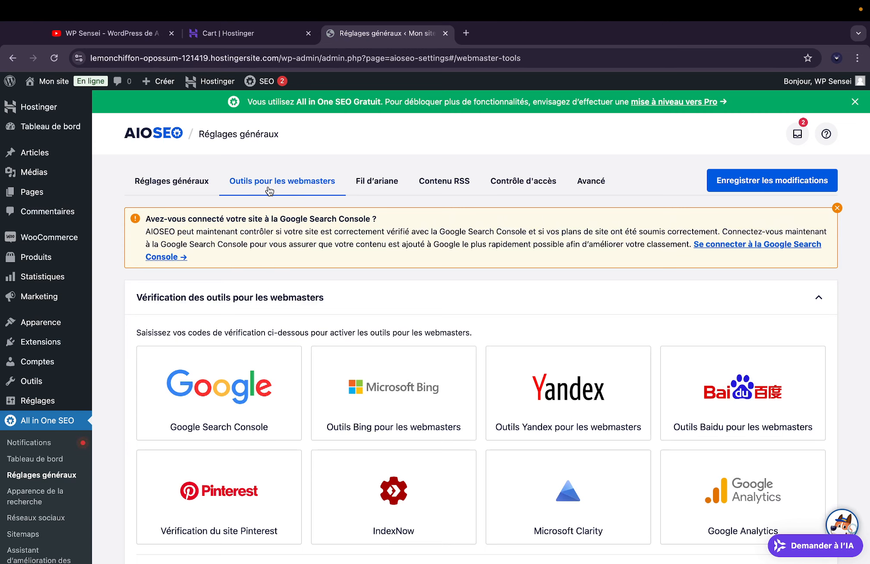
pyautogui.scroll(-2, 287, 245)
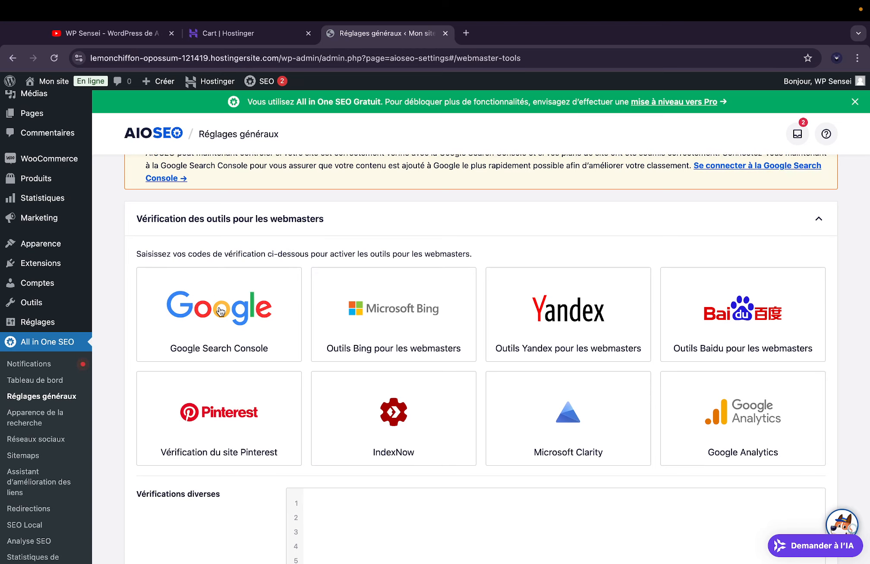
pyautogui.scroll(-1, 221, 312)
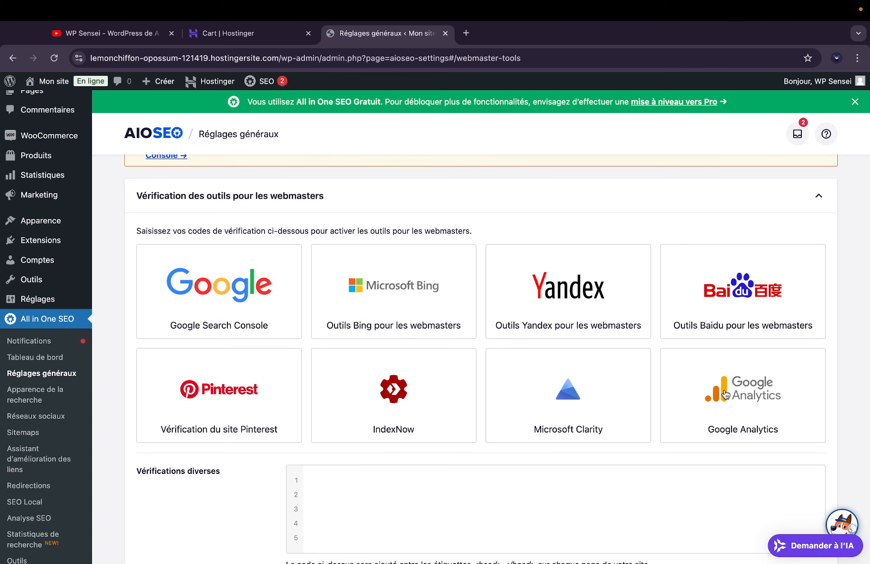
pyautogui.click(725, 395)
pyautogui.scroll(-5, 720, 324)
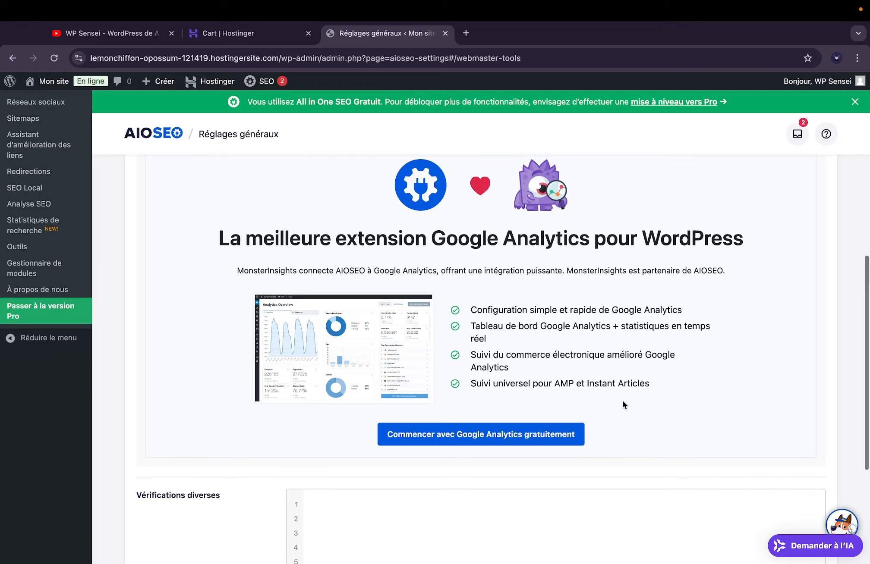
pyautogui.scroll(2, 623, 403)
pyautogui.scroll(-4, 623, 404)
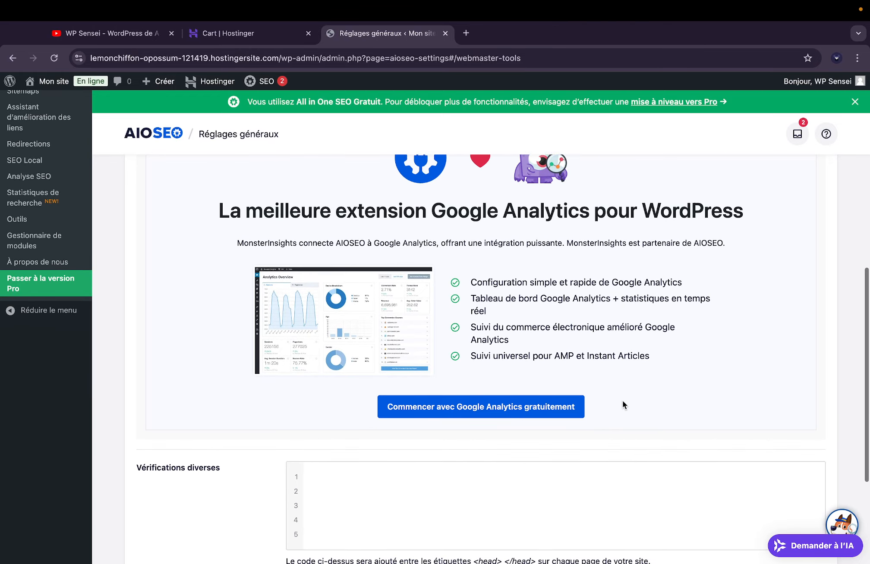
pyautogui.scroll(10, 622, 404)
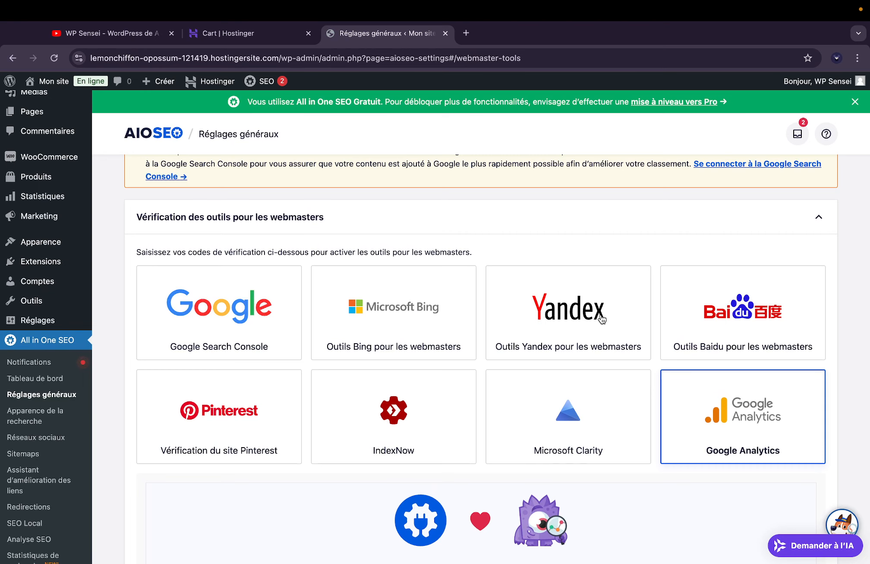
# - Examine the verification options for Yandex, Baidu and Bing and the project ID field for Microsoft Clarity
pyautogui.click(580, 293)
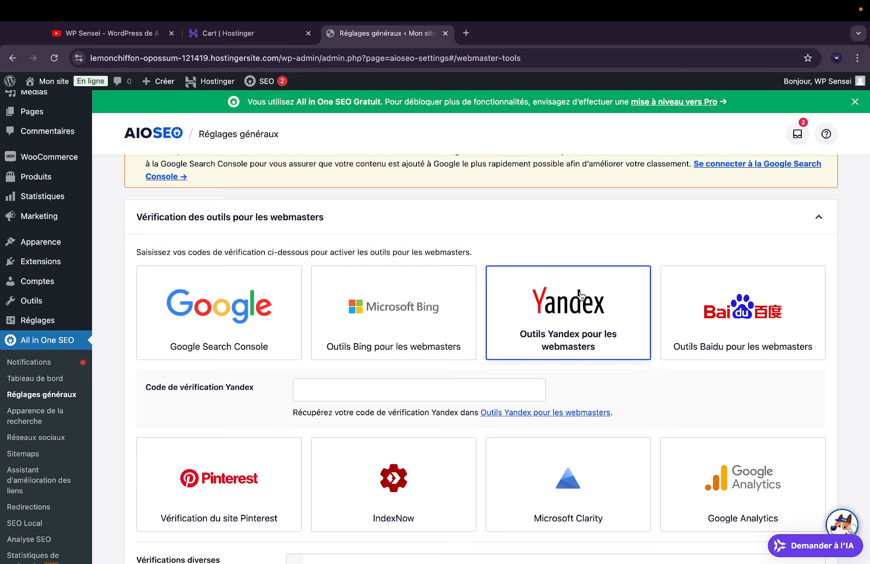
pyautogui.click(719, 321)
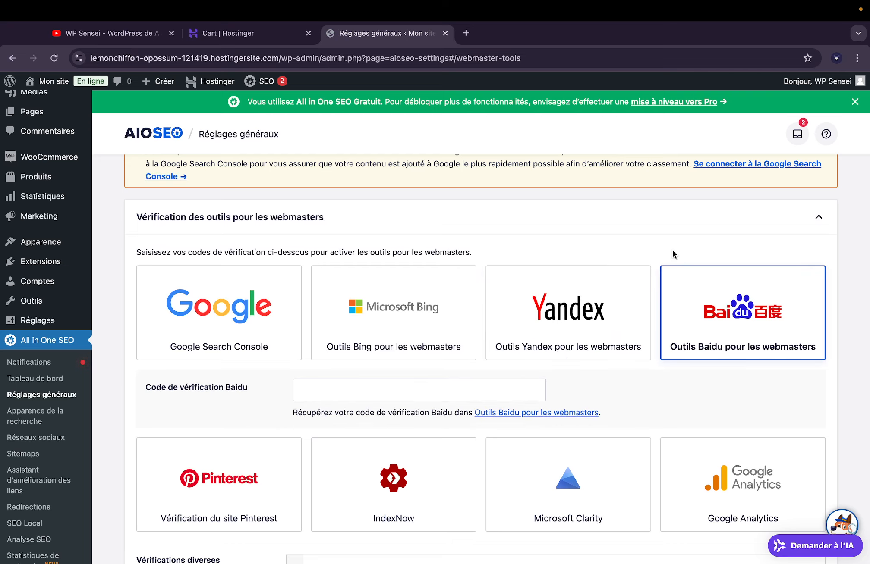
pyautogui.scroll(-1, 623, 264)
pyautogui.click(508, 270)
pyautogui.click(429, 285)
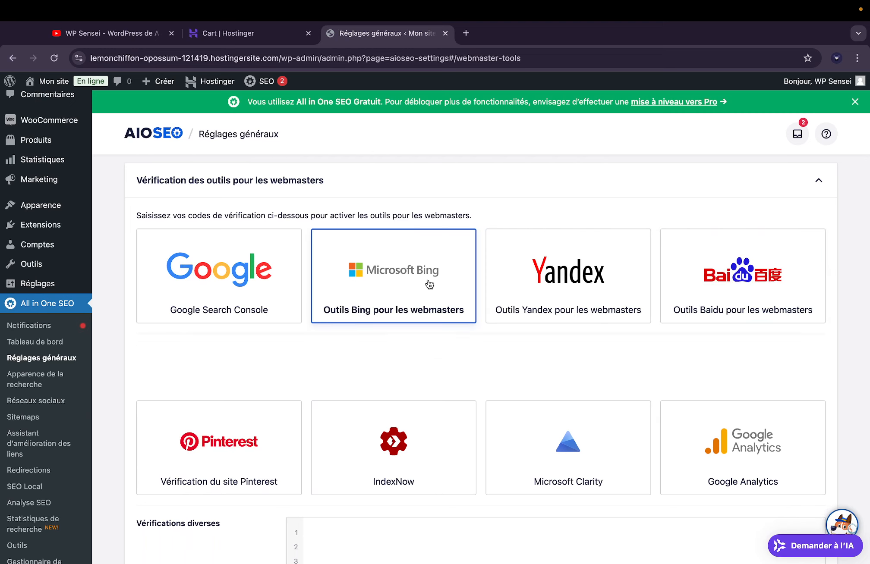
pyautogui.click(600, 478)
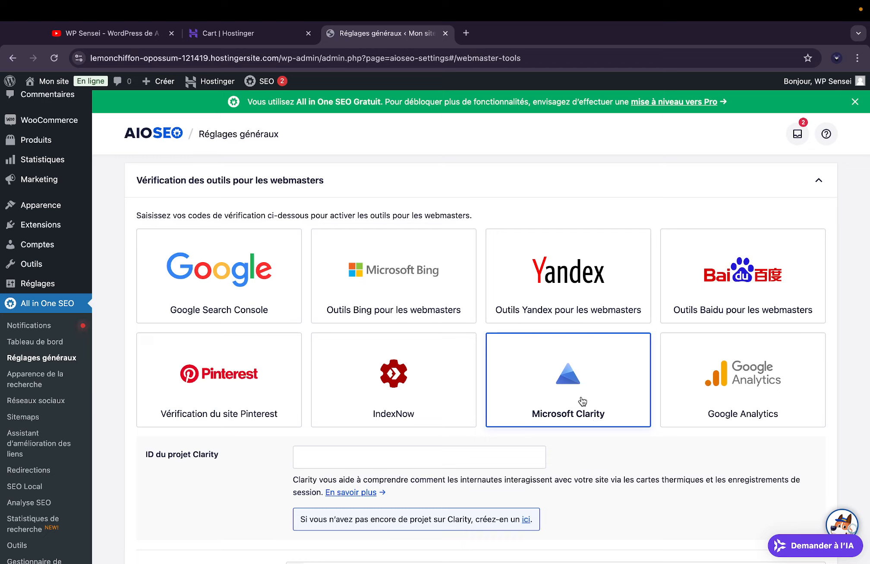
# - Examine the miscellaneous verification code box (Vérifications diverses) in the webmaster tools settings
pyautogui.scroll(1, 582, 403)
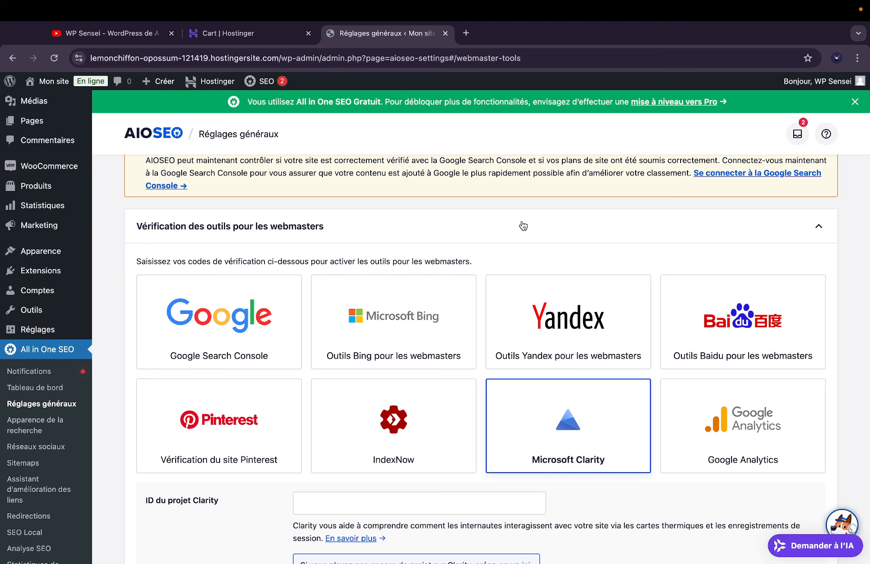
pyautogui.scroll(3, 523, 225)
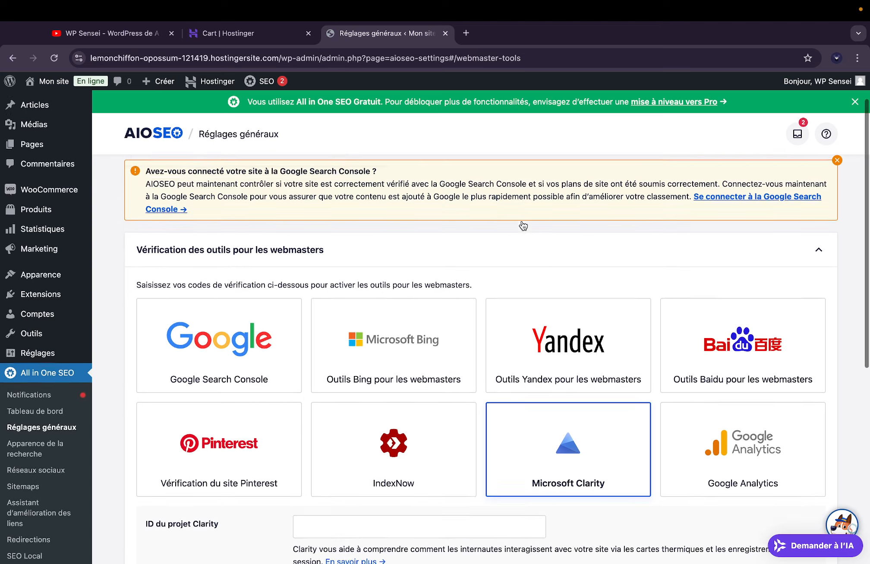
pyautogui.scroll(-10, 415, 310)
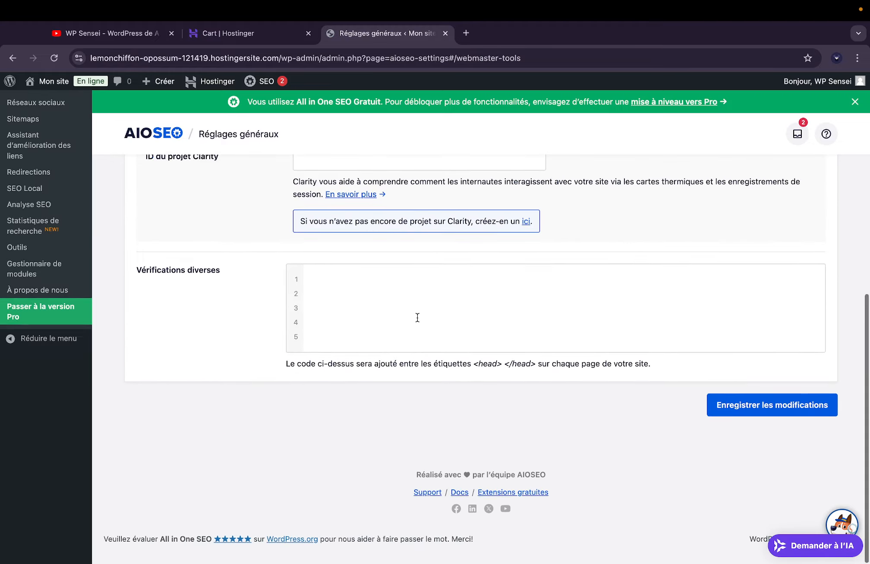
pyautogui.scroll(10, 417, 313)
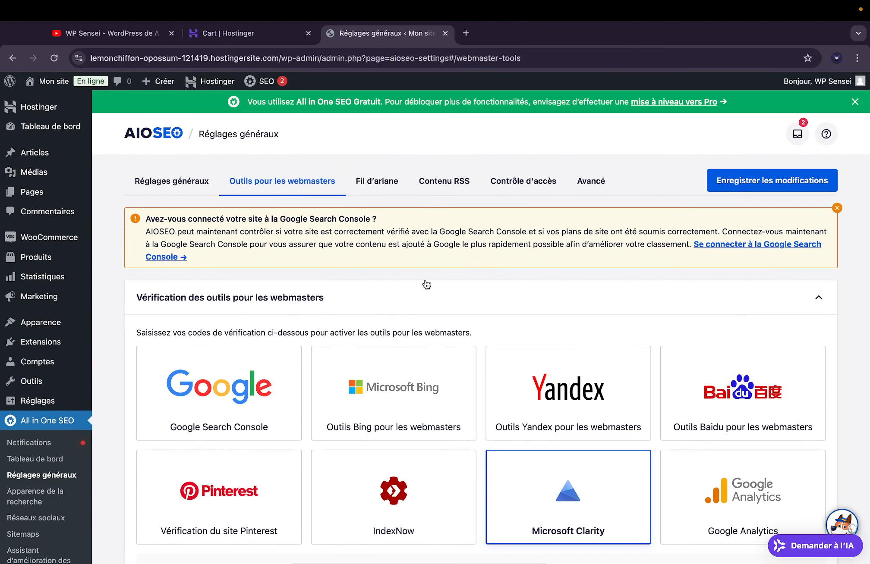
pyautogui.scroll(-10, 425, 285)
pyautogui.scroll(1, 425, 283)
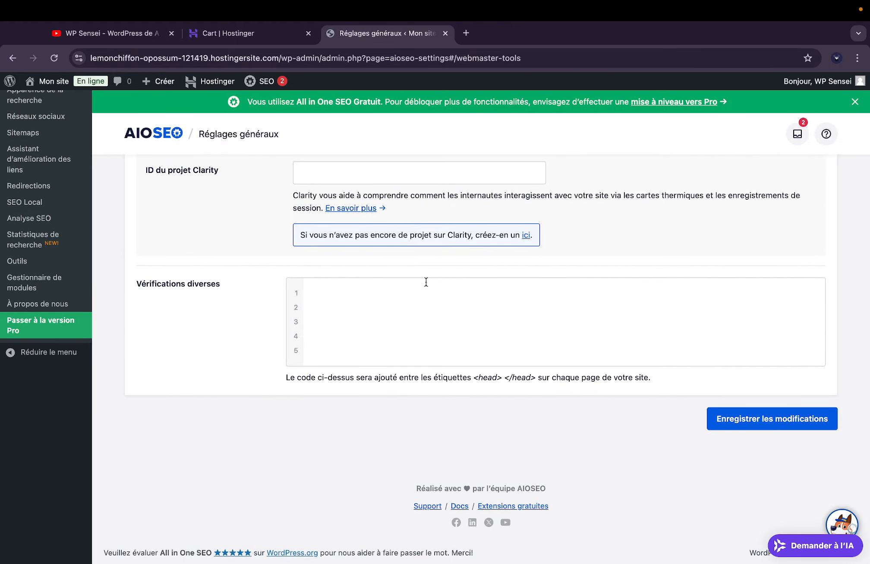
pyautogui.click(321, 305)
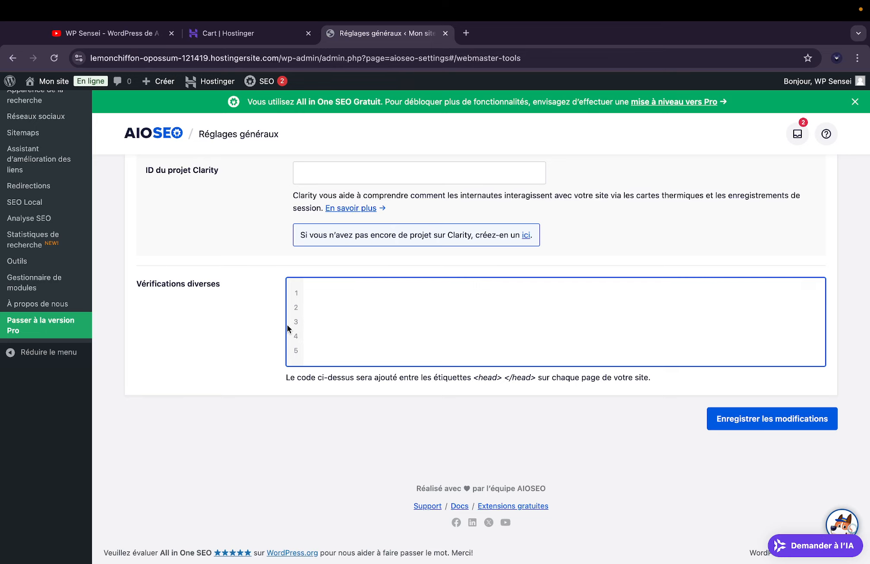
pyautogui.scroll(5, 288, 328)
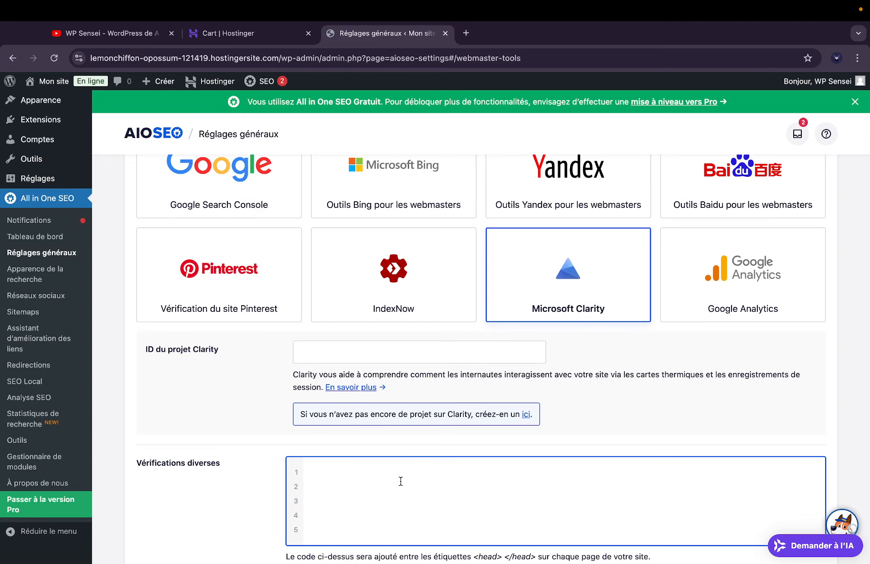
pyautogui.scroll(5, 390, 474)
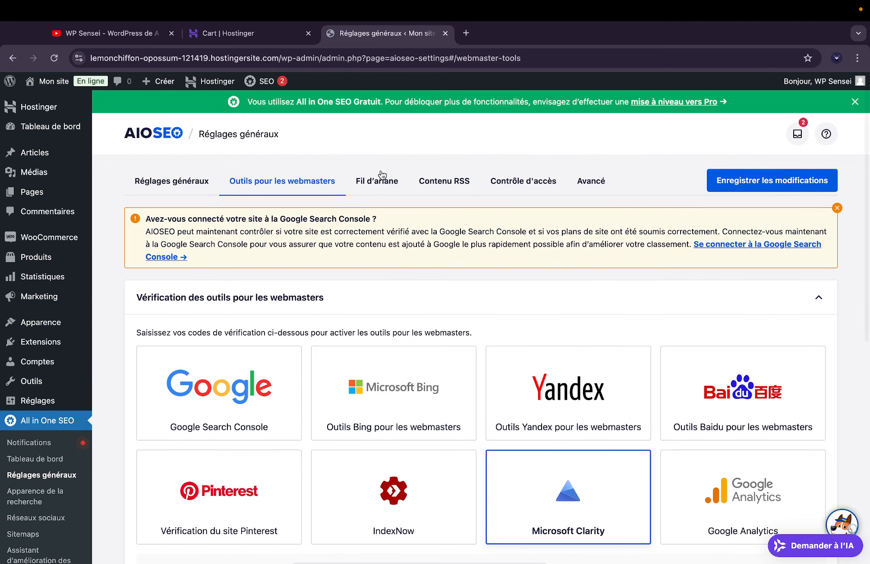
# - Open the breadcrumb settings (Fil d'ariane) and review the display methods, preview and separator options
pyautogui.click(379, 179)
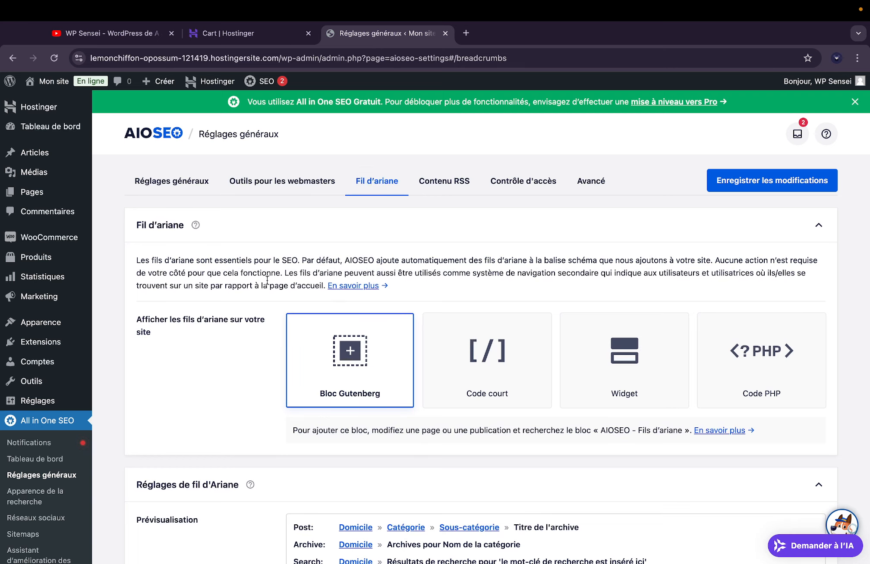
pyautogui.scroll(-4, 275, 314)
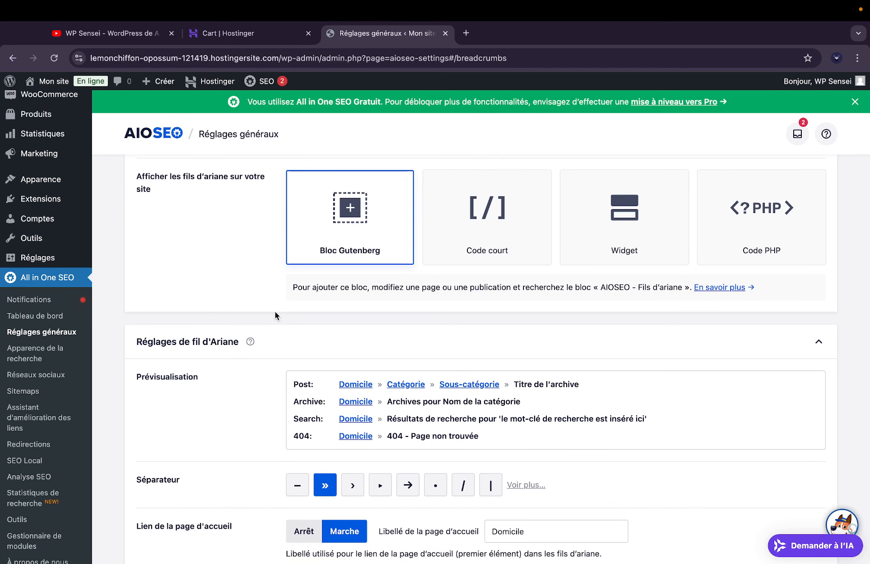
pyautogui.scroll(-3, 275, 315)
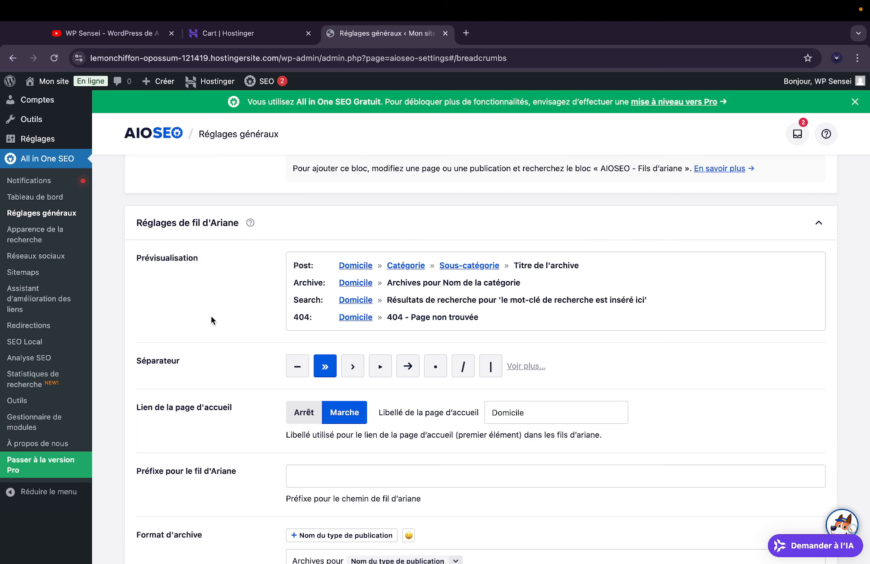
pyautogui.scroll(-2, 211, 317)
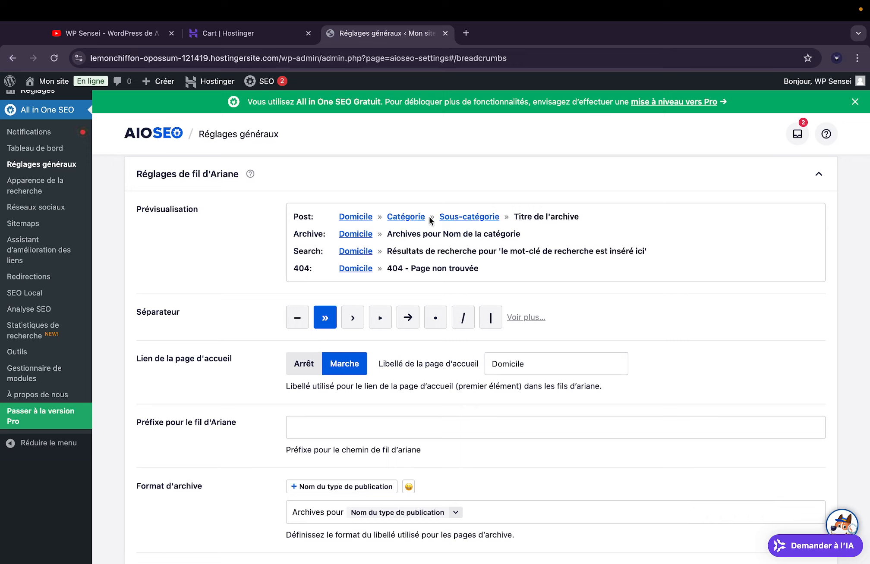
# - Try the dash as the breadcrumb separator and switch it back to »
pyautogui.click(303, 320)
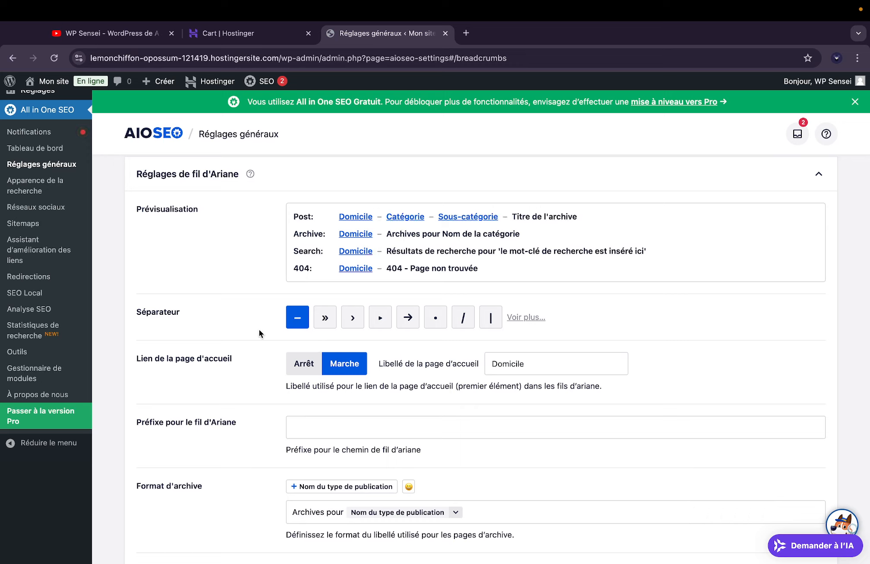
pyautogui.click(319, 320)
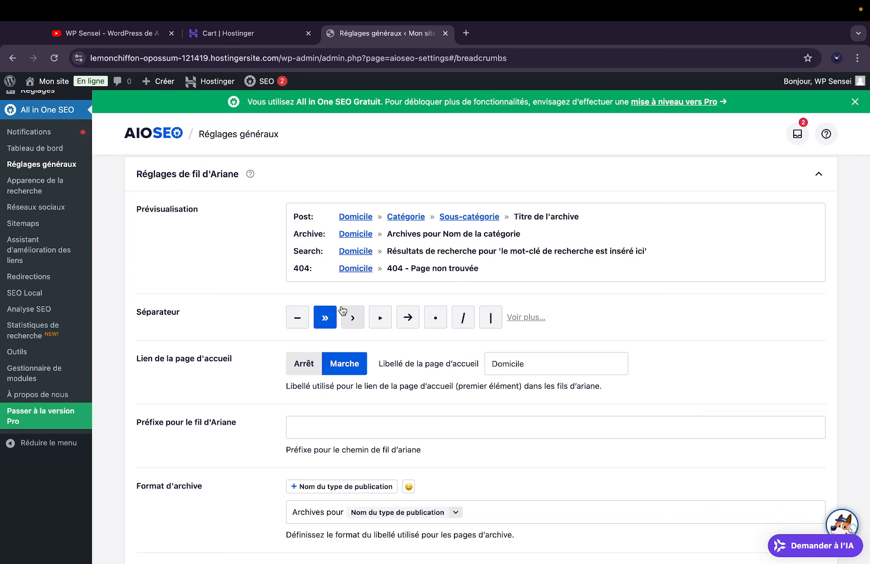
pyautogui.scroll(-3, 246, 318)
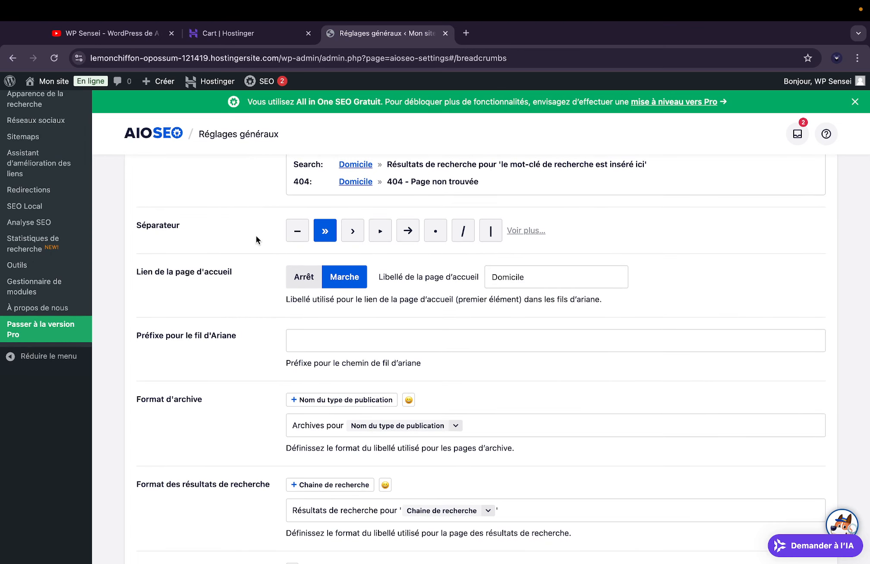
# - Examine the breadcrumb home page link label (Libellé de la page d'accueil), the breadcrumb prefix field and the archive format
pyautogui.scroll(2, 439, 314)
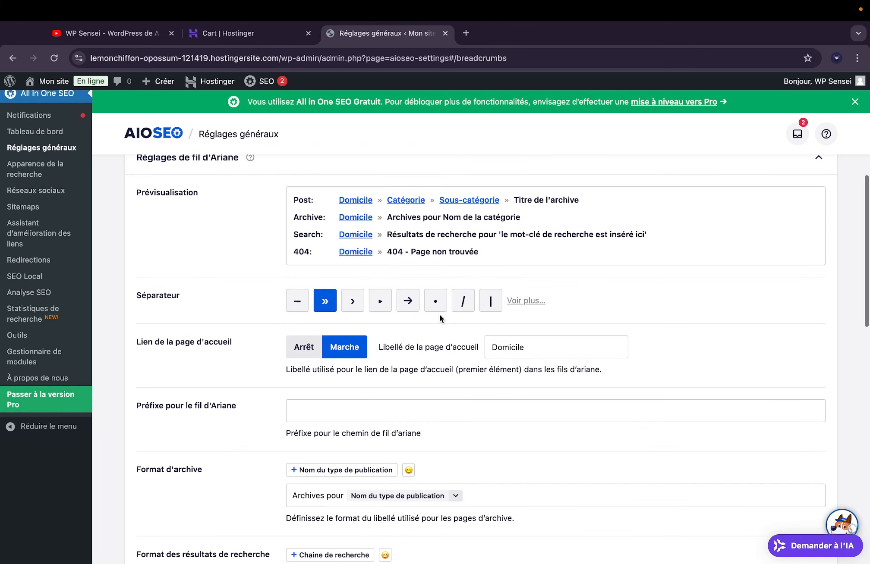
pyautogui.doubleClick(544, 350)
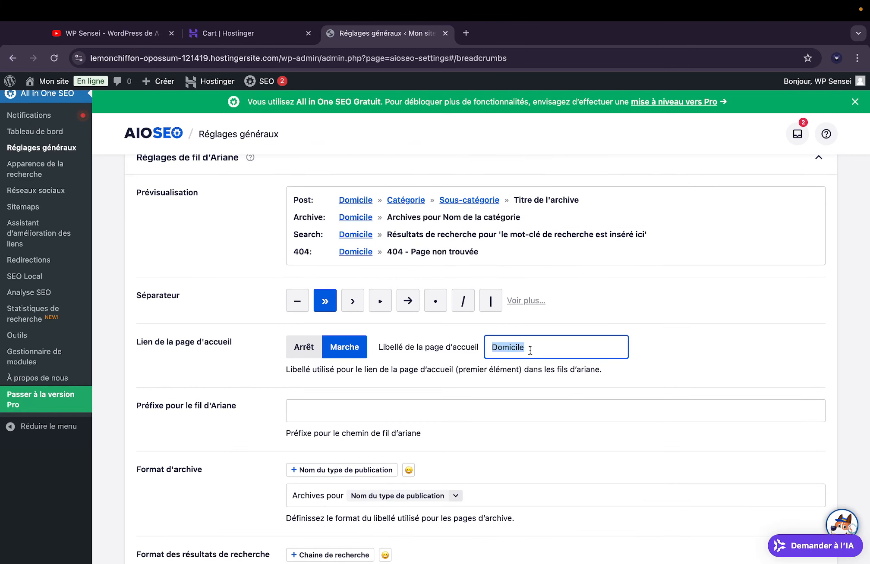
pyautogui.scroll(-3, 530, 352)
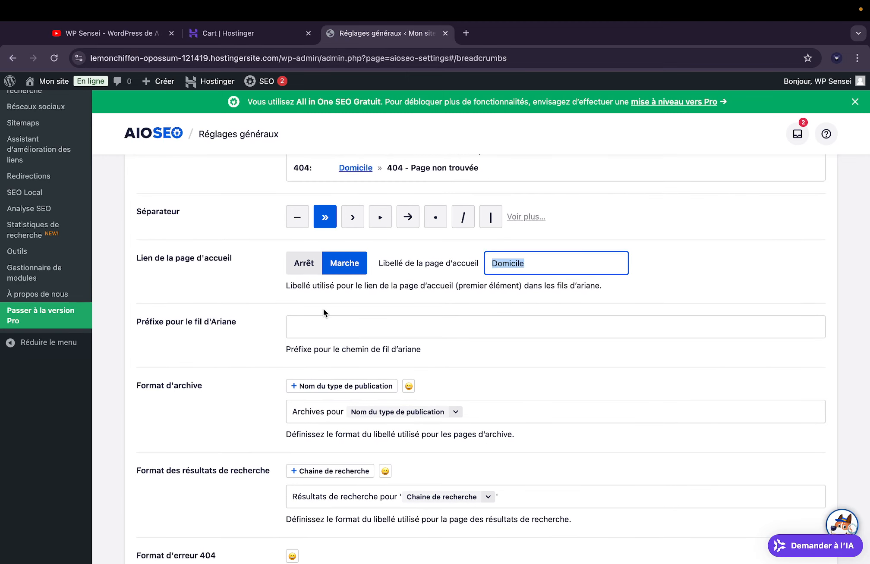
pyautogui.scroll(-3, 254, 312)
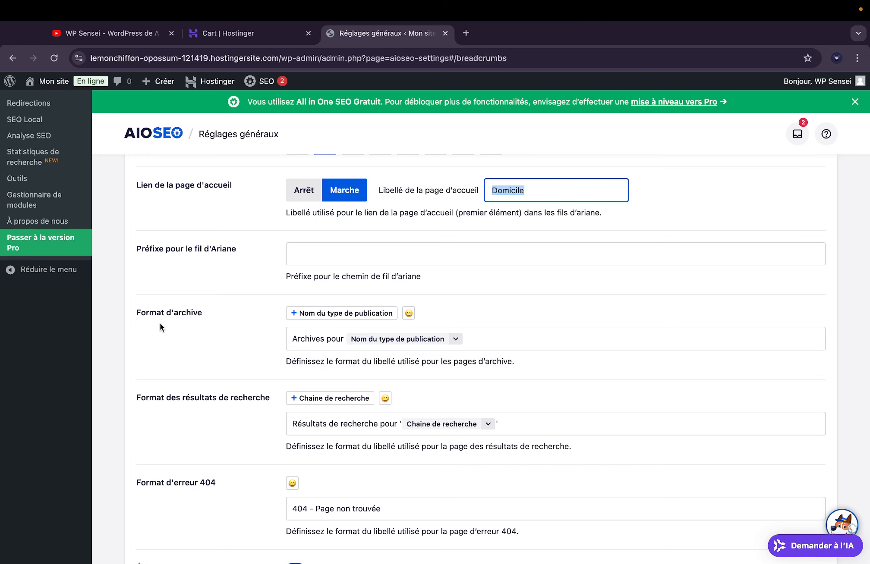
pyautogui.scroll(-1, 161, 326)
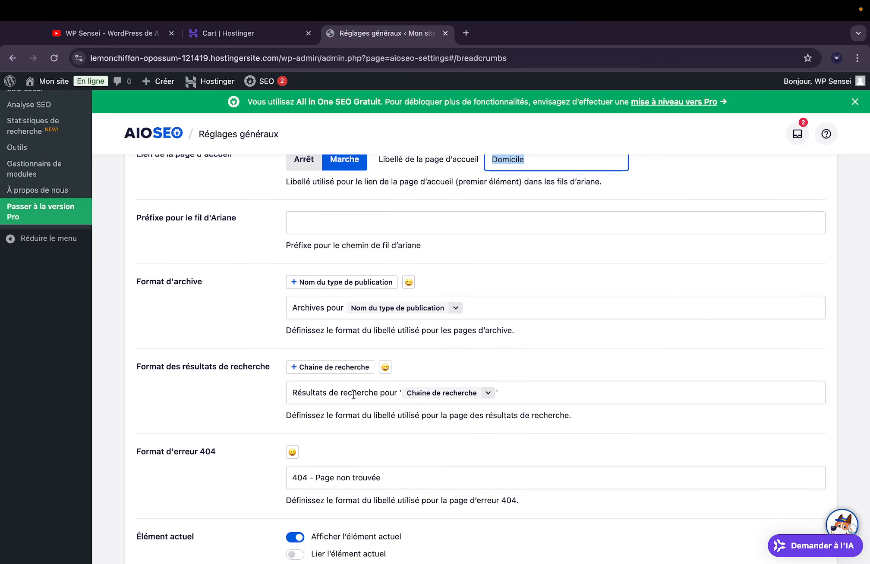
# - Examine the breadcrumb search results format (Format des résultats de recherche) and the 404 error format (Format d'erreur 404)
pyautogui.scroll(1, 353, 394)
pyautogui.moveTo(292, 425); pyautogui.dragTo(371, 433)
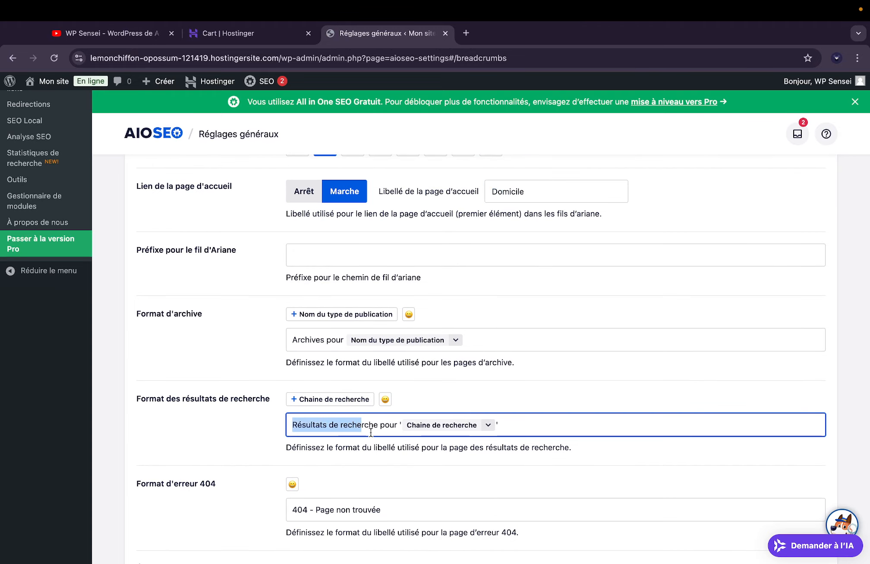
pyautogui.click(370, 433)
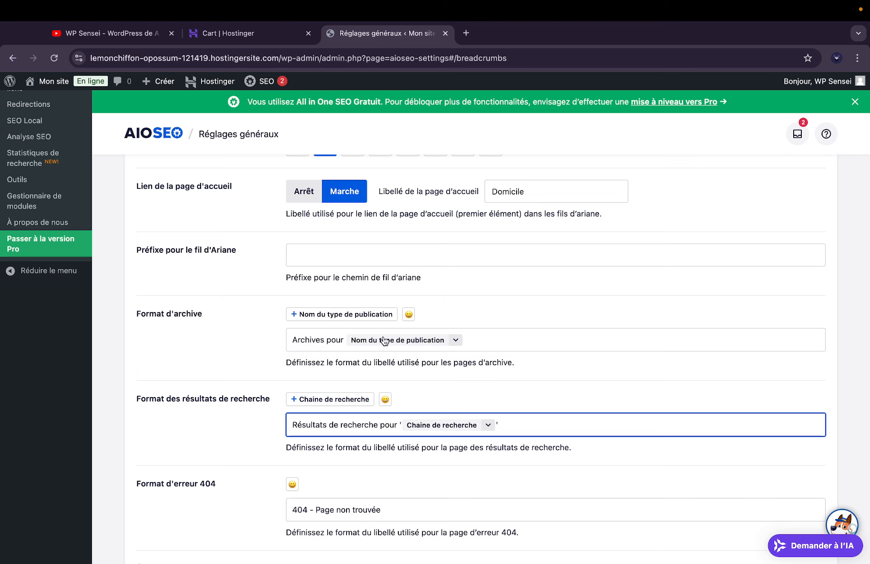
pyautogui.scroll(-1, 260, 343)
pyautogui.scroll(-3, 260, 339)
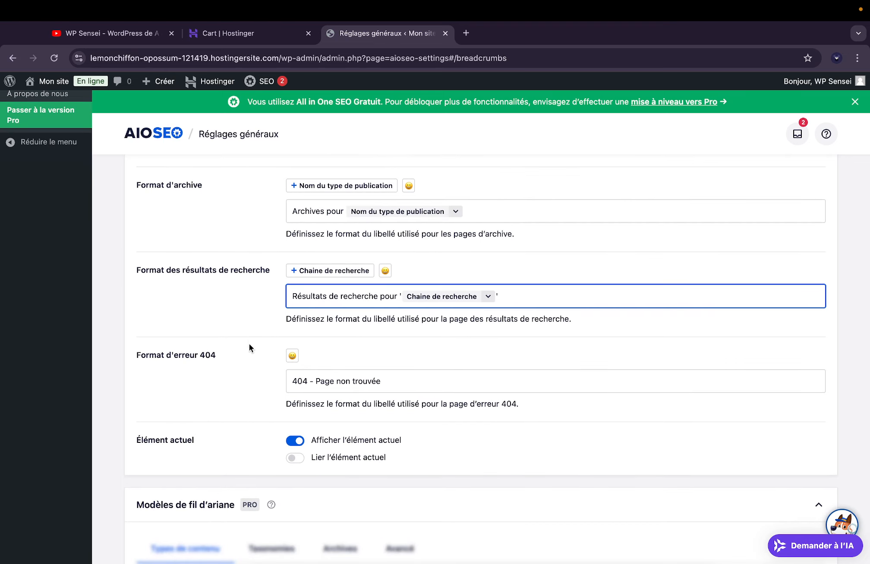
pyautogui.moveTo(303, 381); pyautogui.dragTo(418, 392)
pyautogui.click(233, 378)
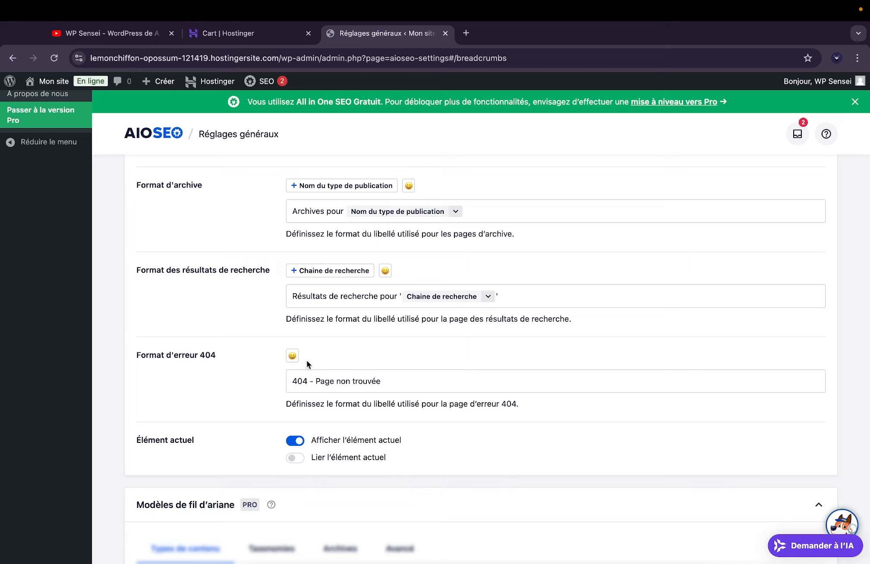
# - Review the current item options (Élément actuel) and the PRO breadcrumb templates, and look over the whole breadcrumb page again
pyautogui.scroll(-3, 227, 403)
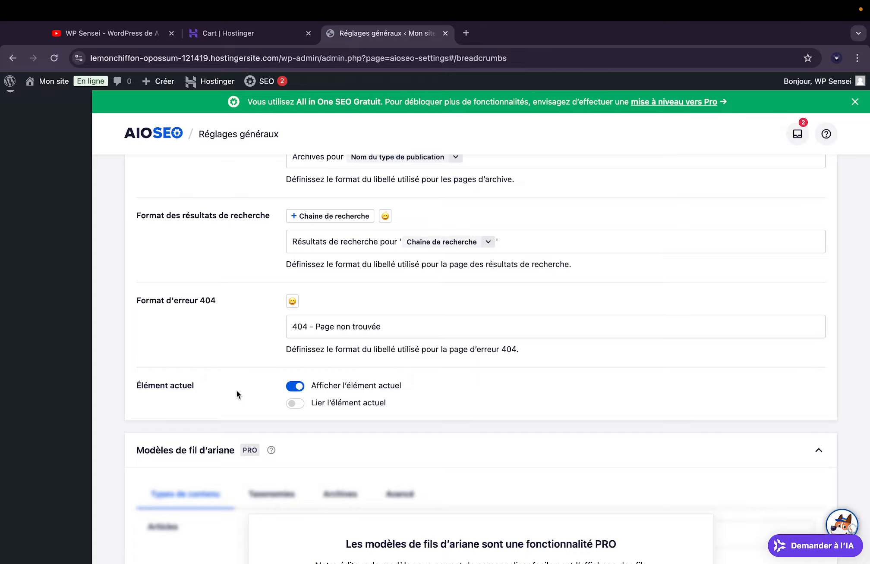
pyautogui.scroll(-10, 236, 394)
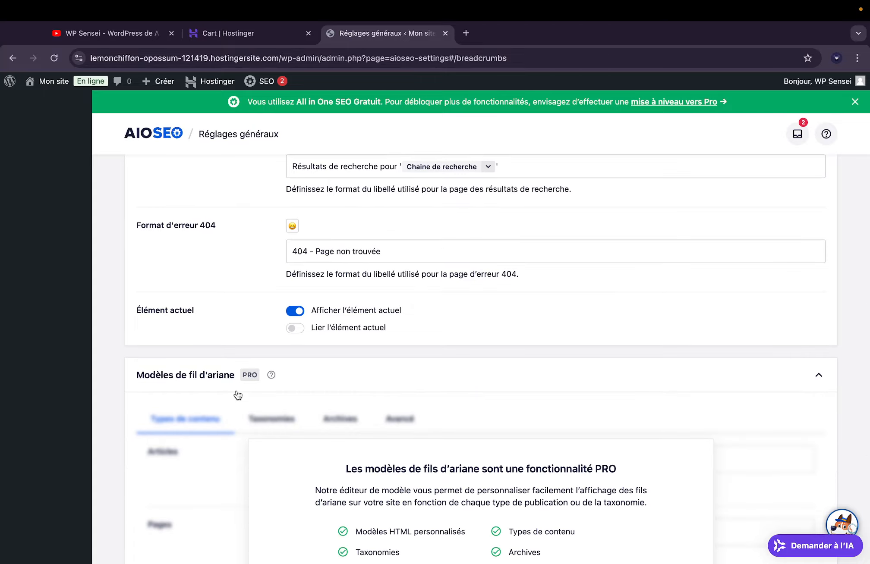
pyautogui.scroll(-7, 237, 390)
pyautogui.scroll(20, 236, 390)
pyautogui.scroll(-7, 236, 390)
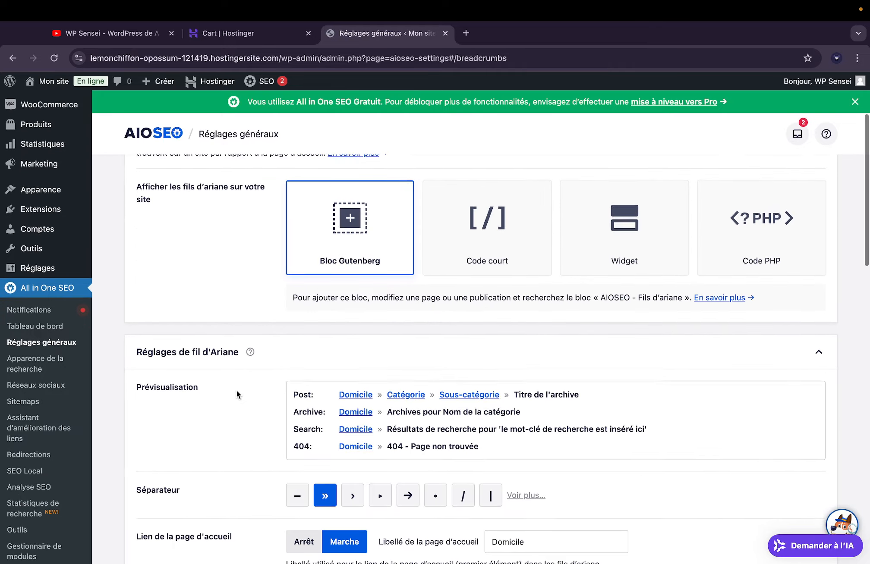
pyautogui.scroll(2, 203, 301)
pyautogui.scroll(-9, 203, 301)
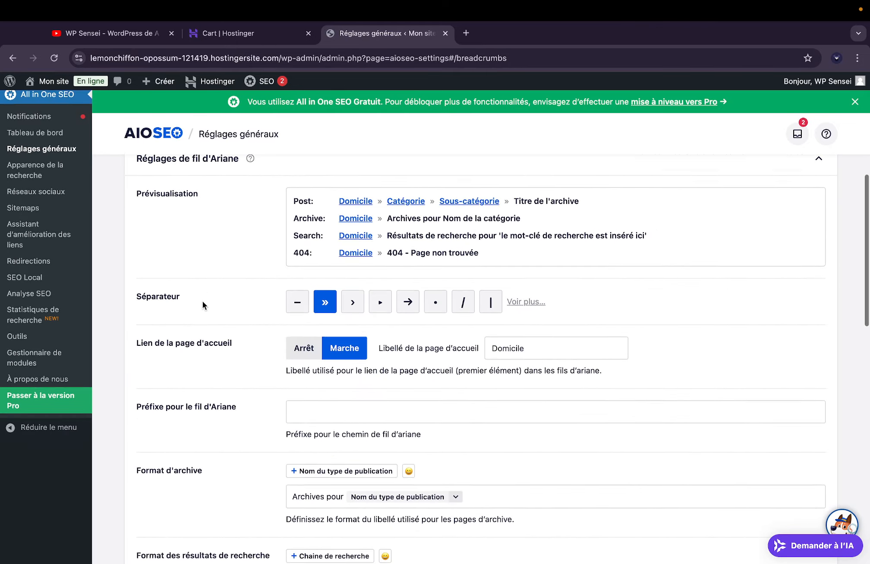
pyautogui.scroll(-15, 203, 301)
pyautogui.scroll(5, 207, 308)
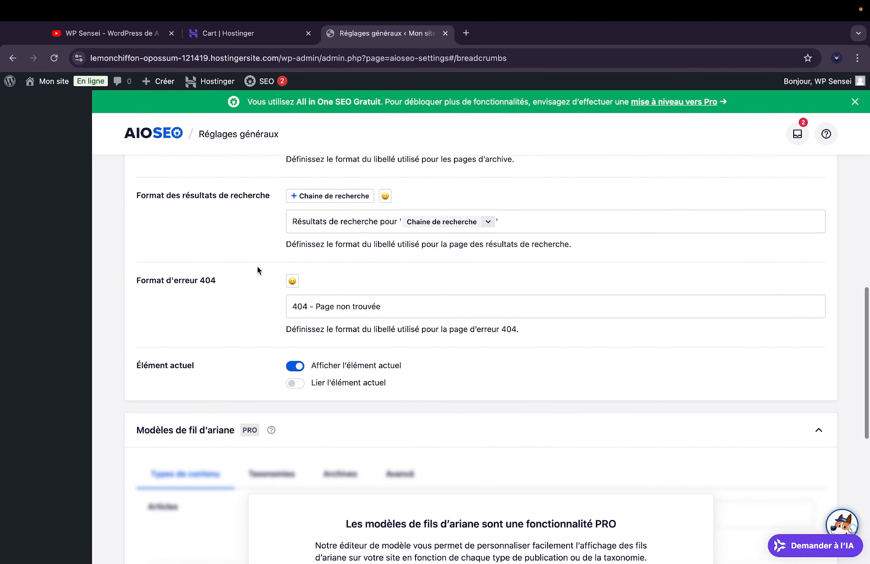
pyautogui.scroll(12, 256, 270)
pyautogui.scroll(9, 256, 271)
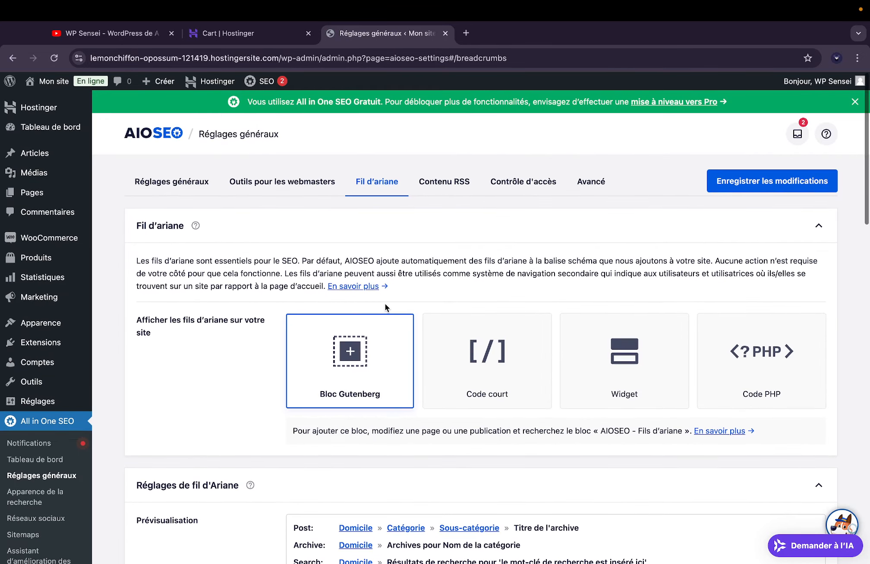
pyautogui.scroll(-4, 357, 292)
pyautogui.scroll(3, 357, 292)
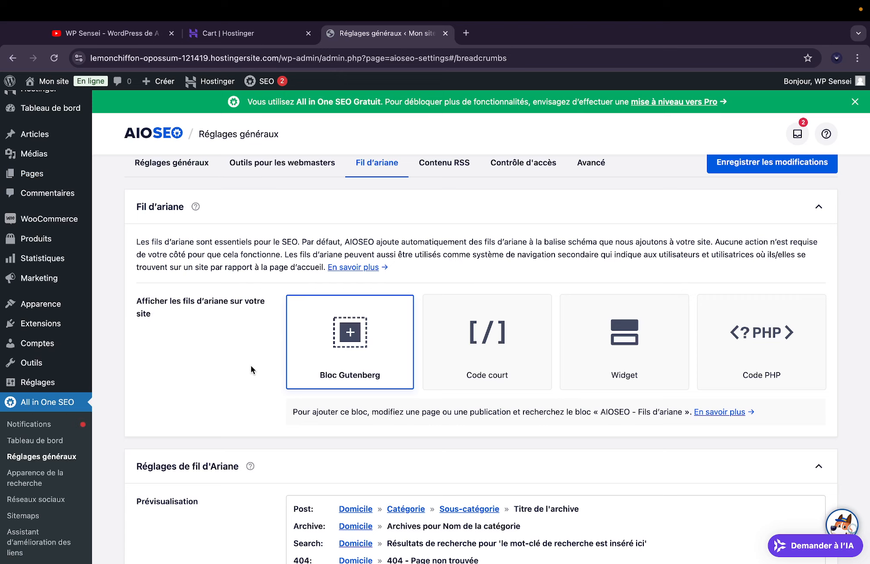
# - Show the shortcode display method (Code court) for breadcrumbs and copy the [aioseo_breadcrumbs] shortcode
pyautogui.click(500, 358)
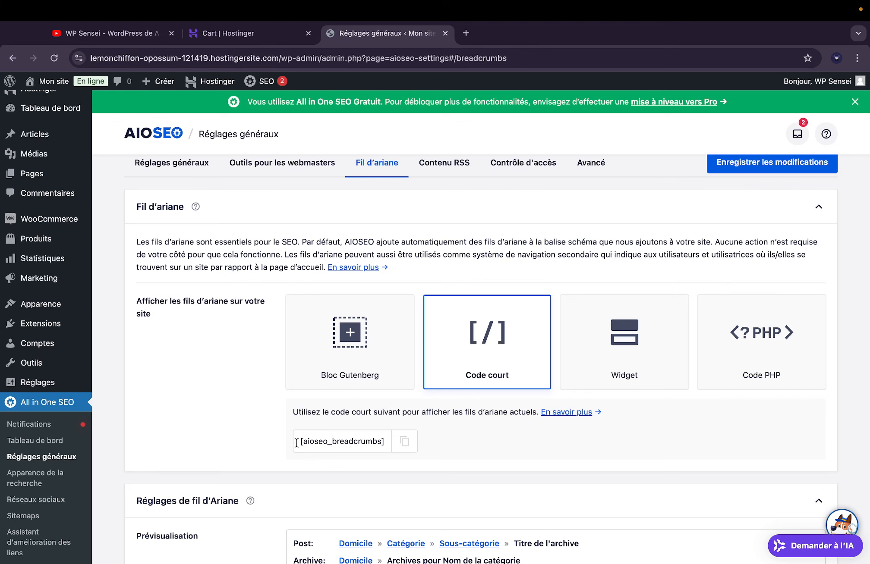
pyautogui.scroll(1, 388, 437)
pyautogui.click(404, 441)
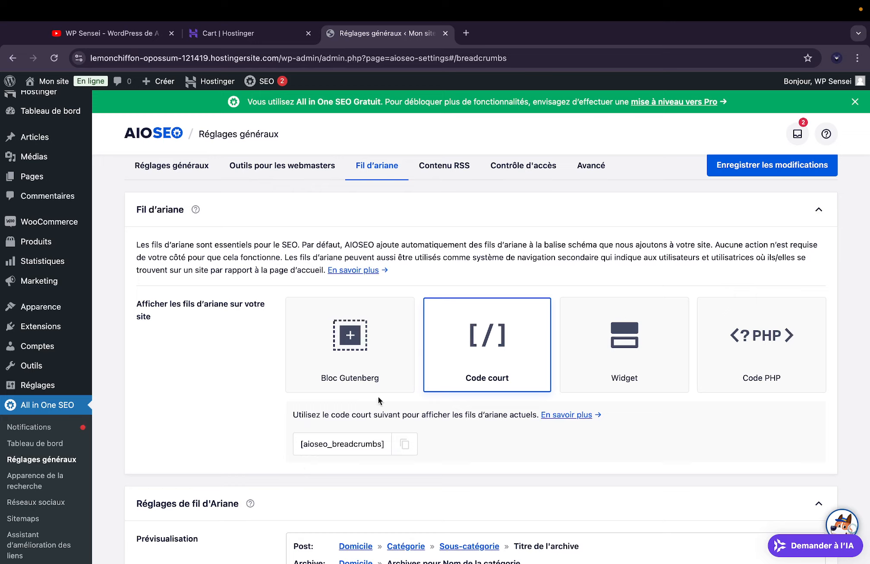
# - View the Widget and Code PHP breadcrumb display methods and highlight the whole PHP snippet
pyautogui.click(563, 342)
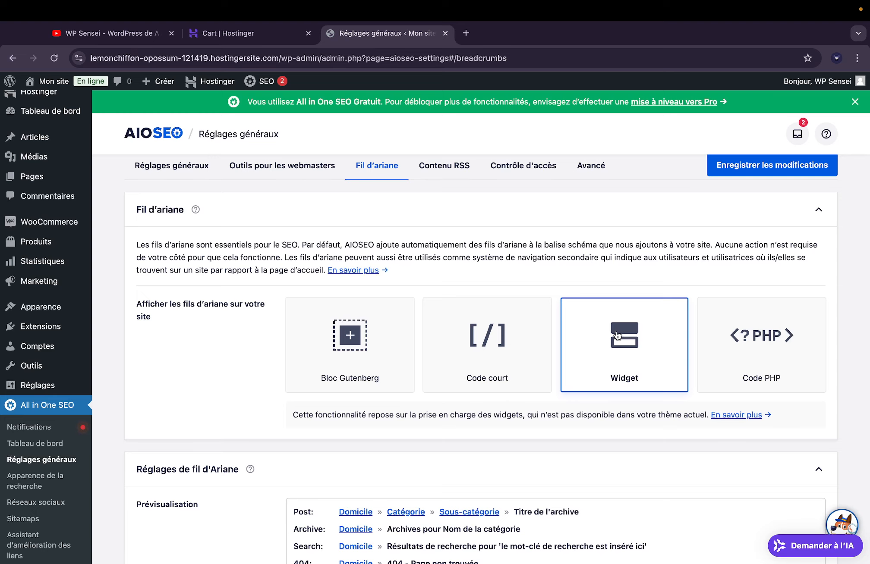
pyautogui.click(802, 355)
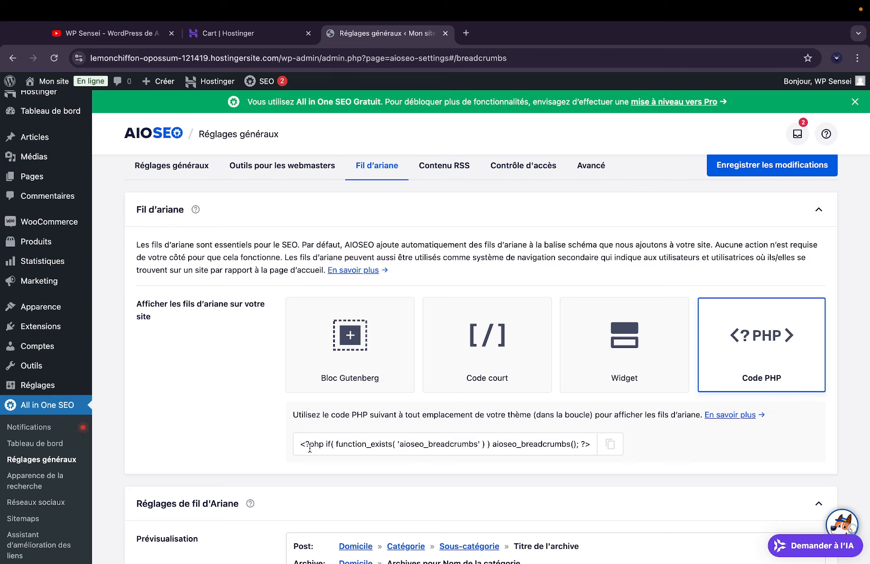
pyautogui.moveTo(301, 445); pyautogui.dragTo(602, 458)
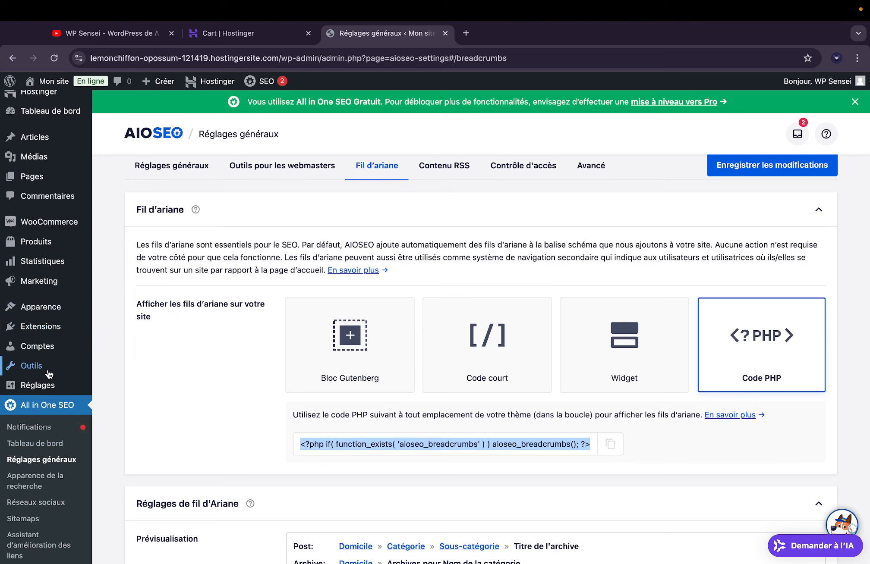
# - Compare the Code court and Bloc Gutenberg breadcrumb display methods again and return to Code PHP
pyautogui.moveTo(48, 365)
pyautogui.scroll(1, 321, 337)
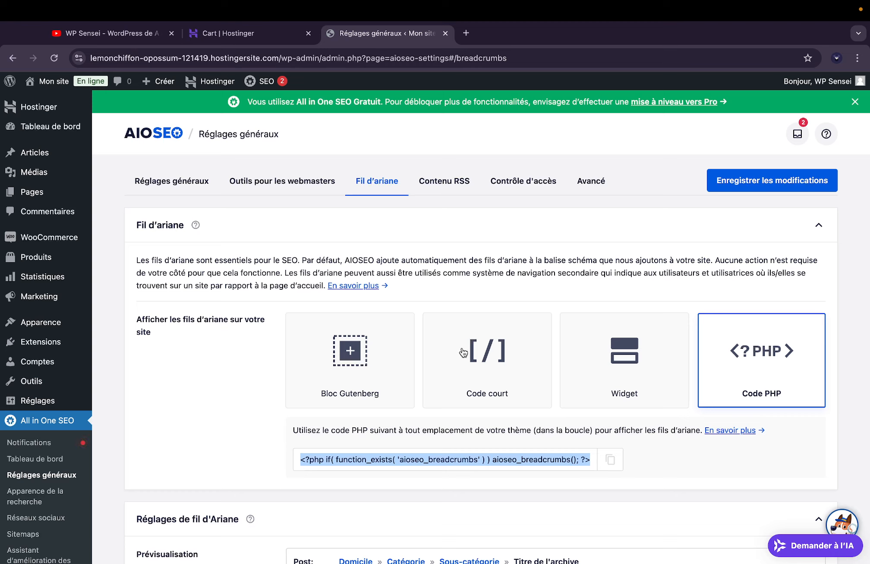
pyautogui.click(450, 341)
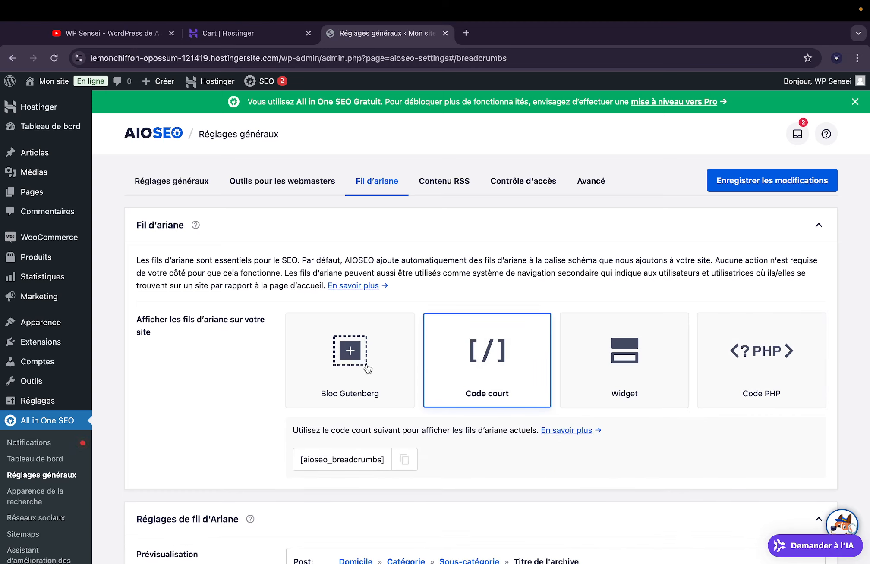
pyautogui.click(367, 369)
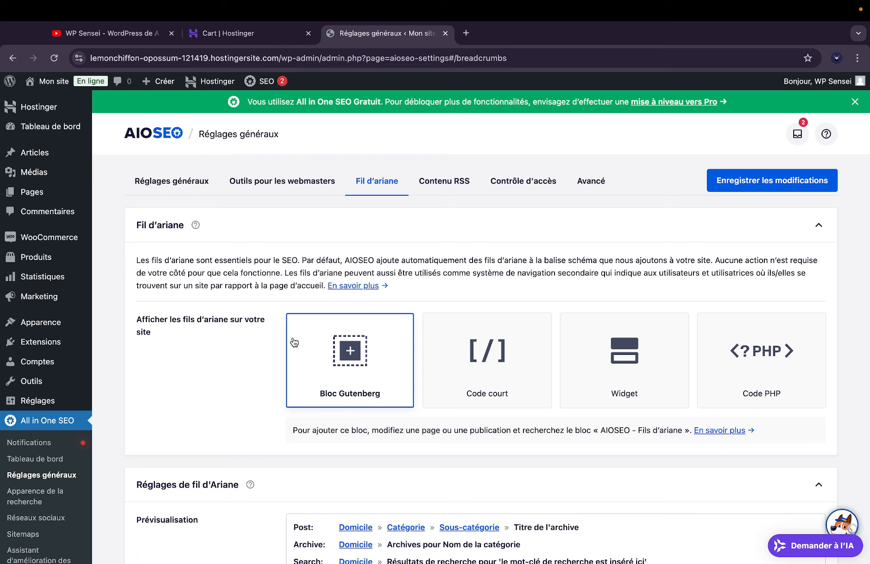
pyautogui.click(706, 361)
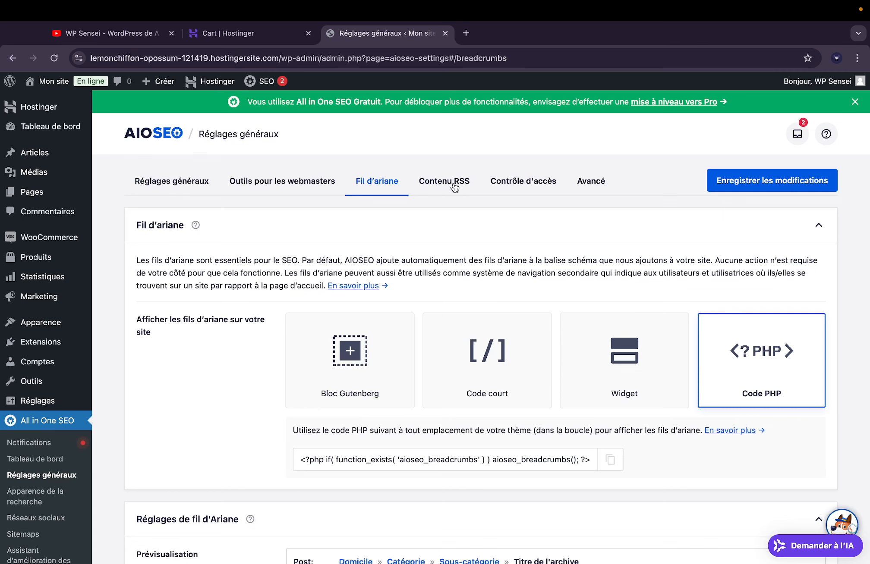
# - Open the RSS content settings (Contenu RSS) and inspect the site's RSS feed and the before- and after-content templates
pyautogui.click(451, 184)
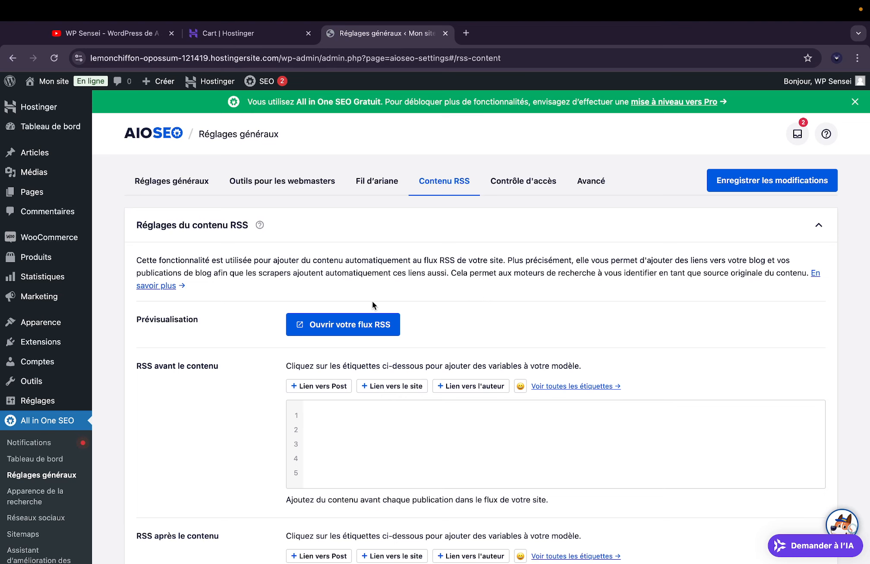
pyautogui.click(340, 327)
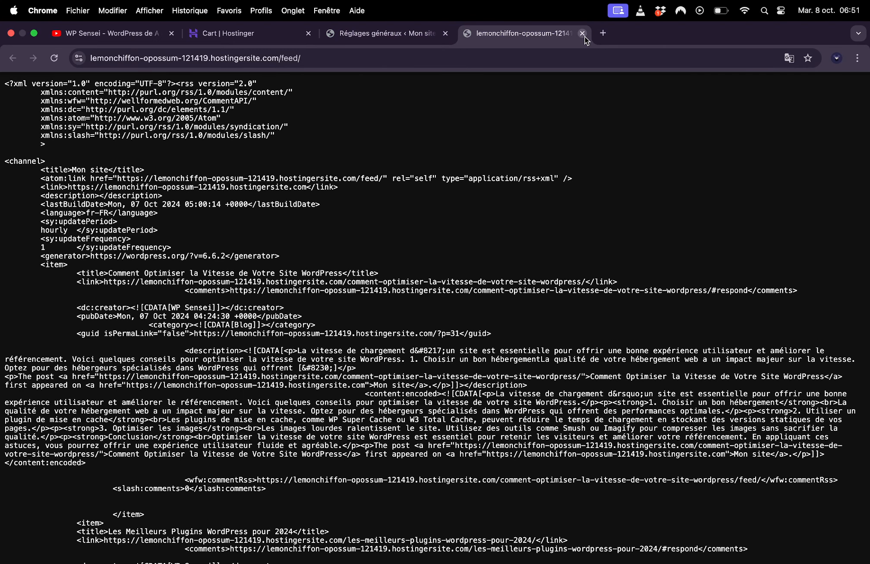
pyautogui.scroll(-10, 588, 169)
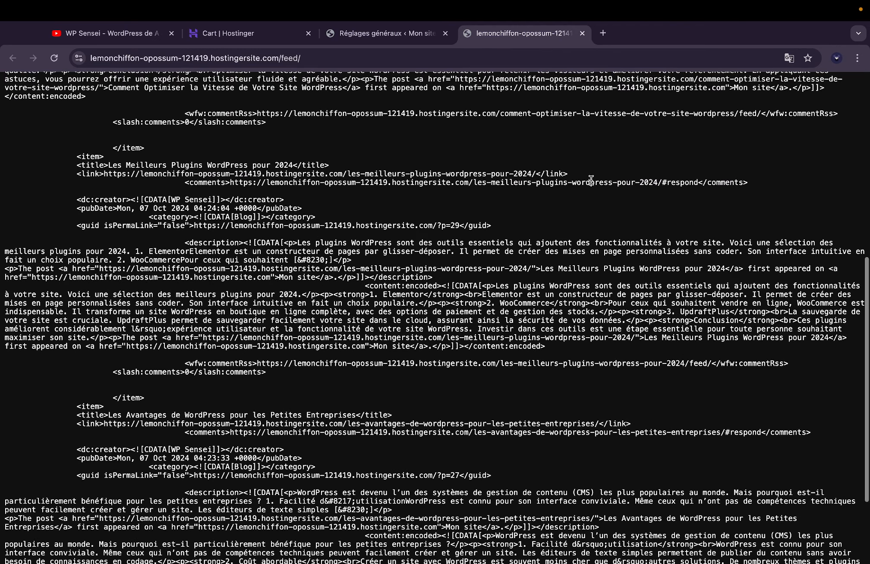
pyautogui.click(582, 33)
pyautogui.scroll(-4, 536, 247)
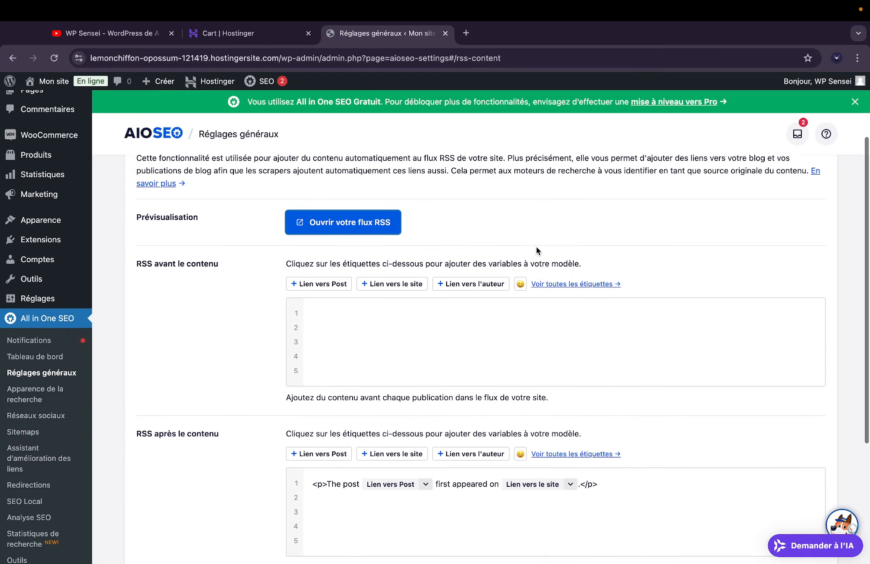
pyautogui.scroll(4, 279, 276)
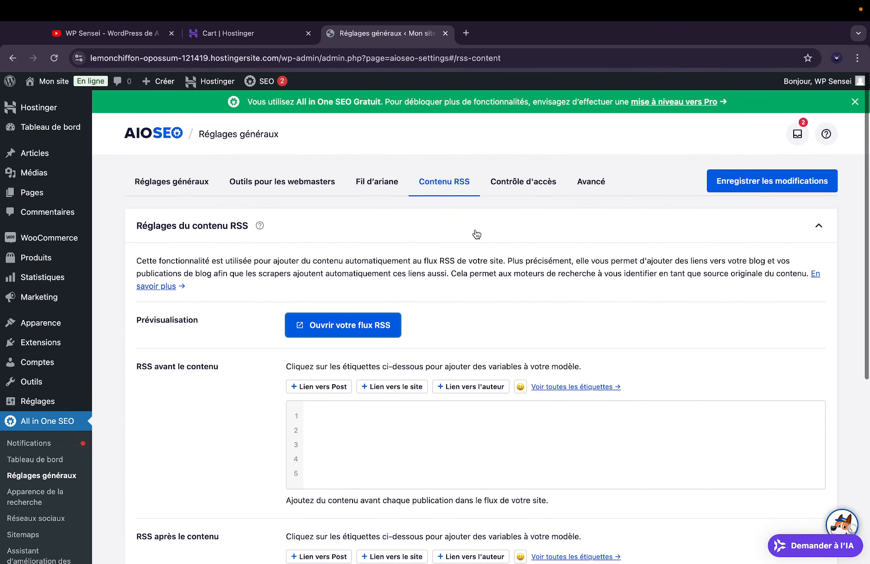
# - View the access control settings (Contrôle d'accès), then open the advanced settings (Avancé) and review the TruSEO, headline analyser, column and dashboard widget options
pyautogui.click(527, 191)
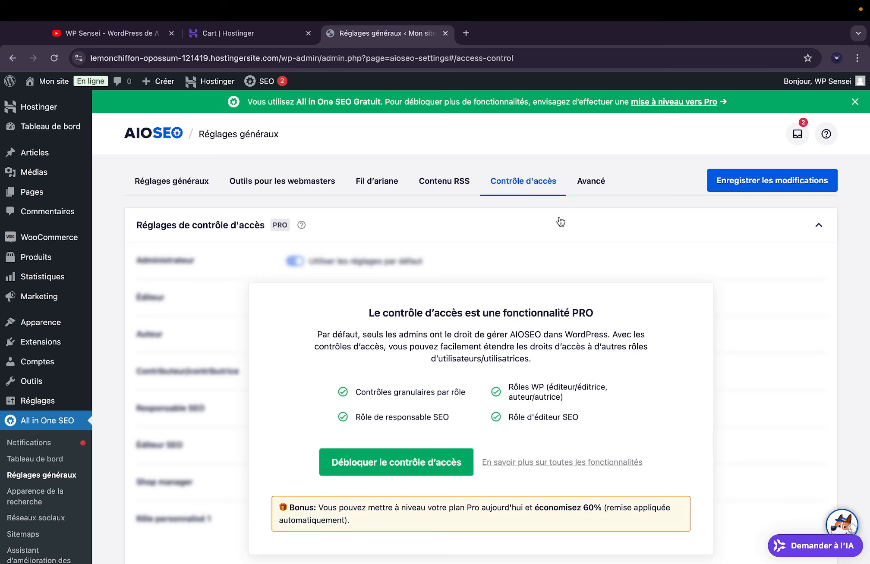
pyautogui.click(593, 181)
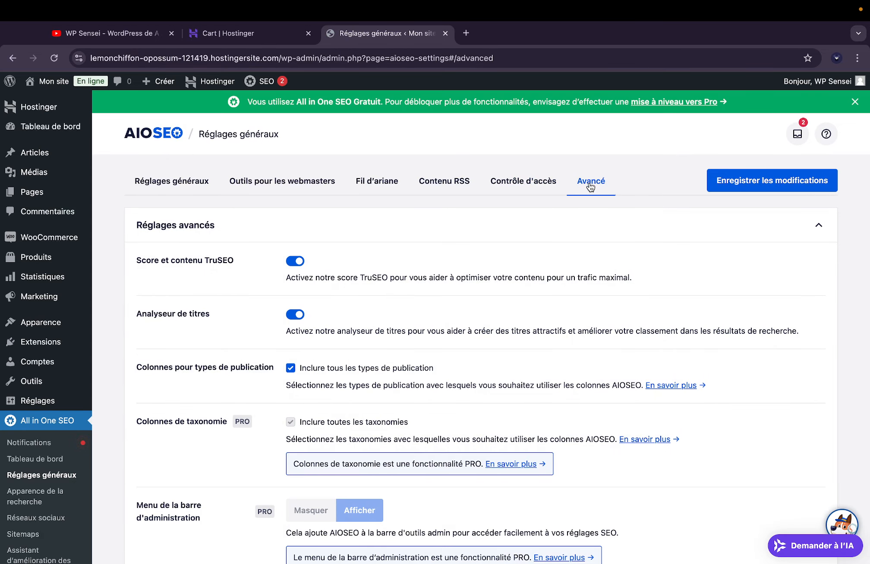
pyautogui.scroll(-2, 245, 279)
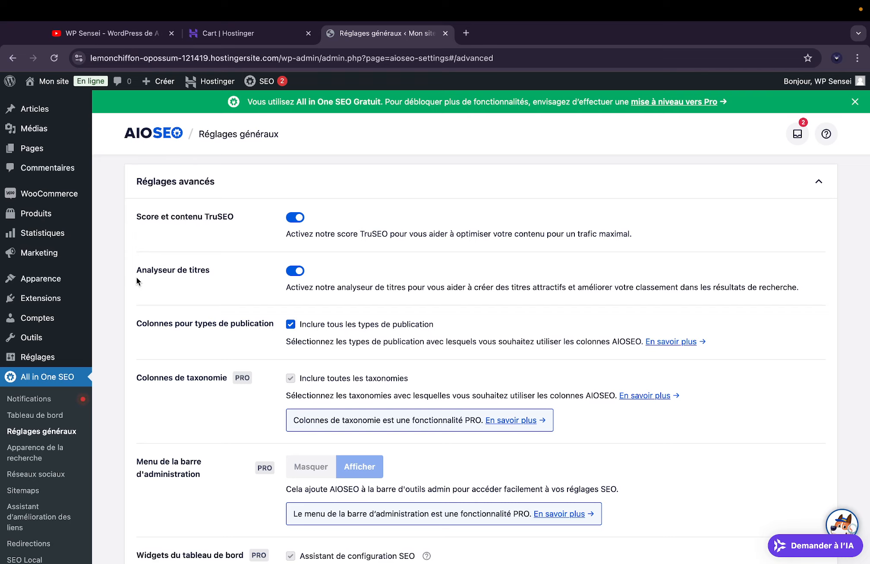
pyautogui.scroll(-3, 197, 271)
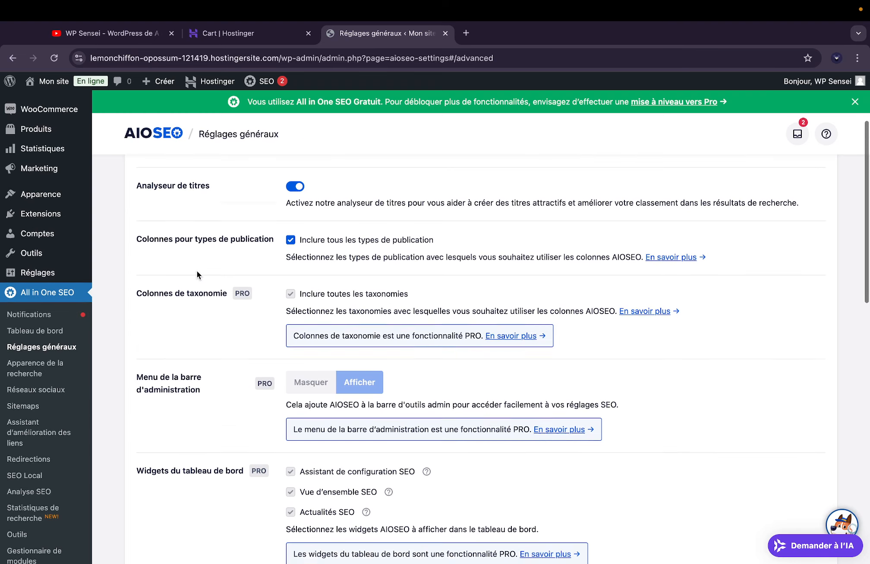
pyautogui.scroll(-8, 197, 271)
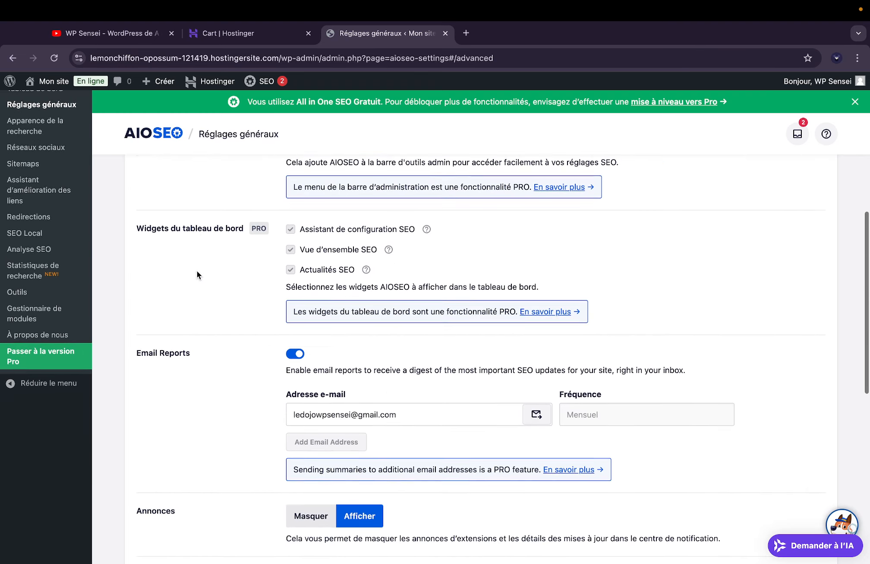
# - Review the advanced options for email reports, announcements, automatic updates, usage tracking, the OpenAI key and uninstalling AIOSEO
pyautogui.scroll(-4, 197, 275)
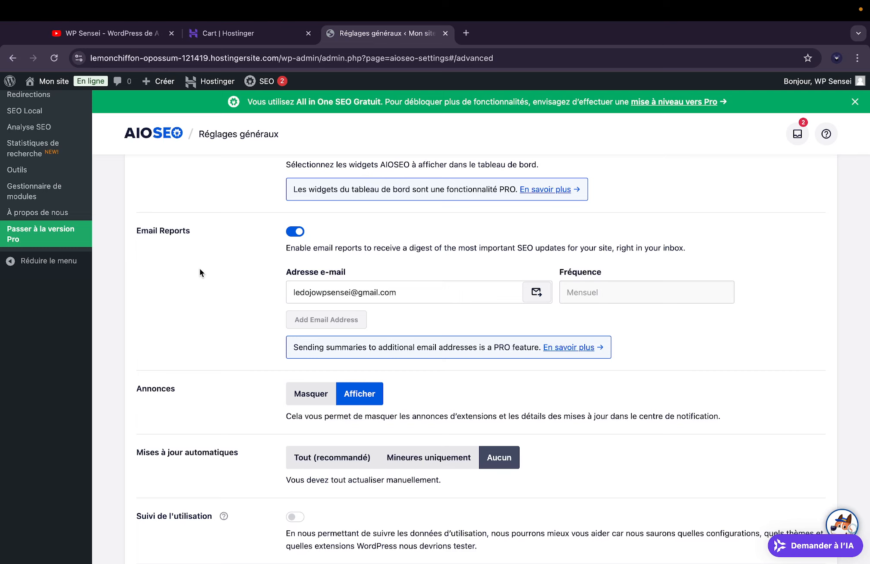
pyautogui.scroll(-1, 199, 271)
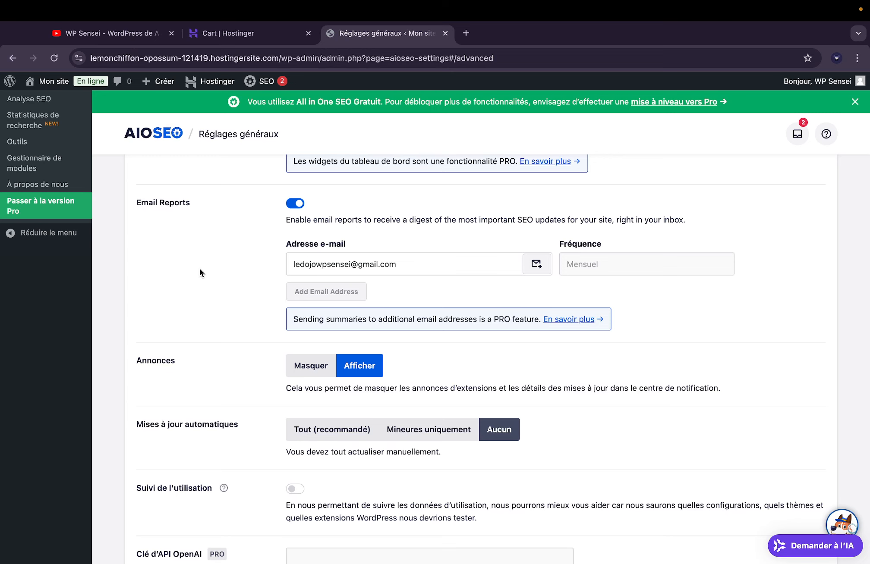
pyautogui.scroll(-3, 200, 272)
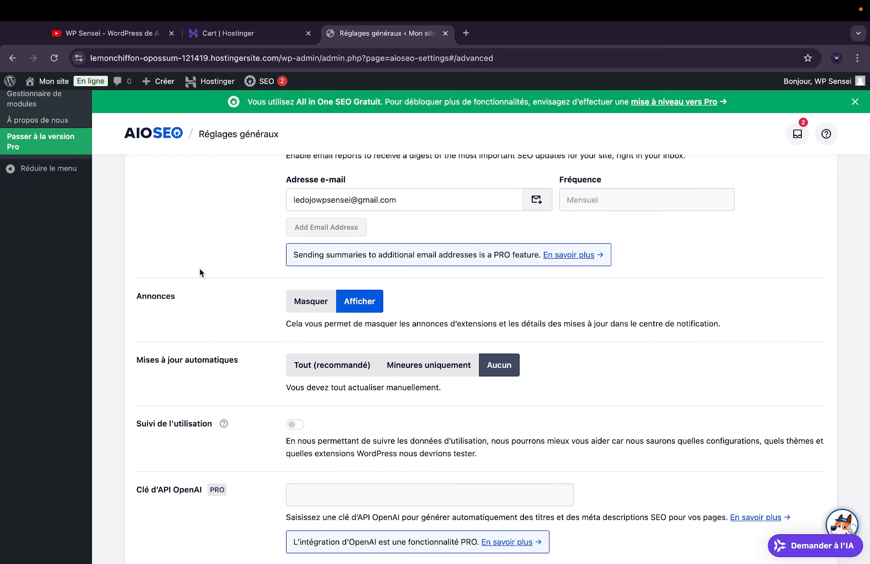
pyautogui.scroll(-2, 199, 268)
pyautogui.scroll(5, 199, 268)
pyautogui.scroll(-2, 199, 268)
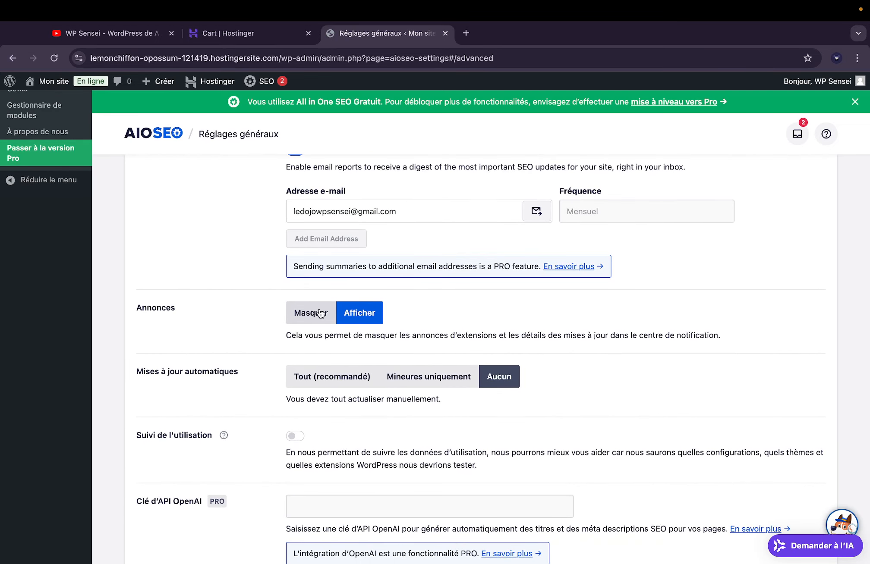
pyautogui.scroll(-4, 233, 343)
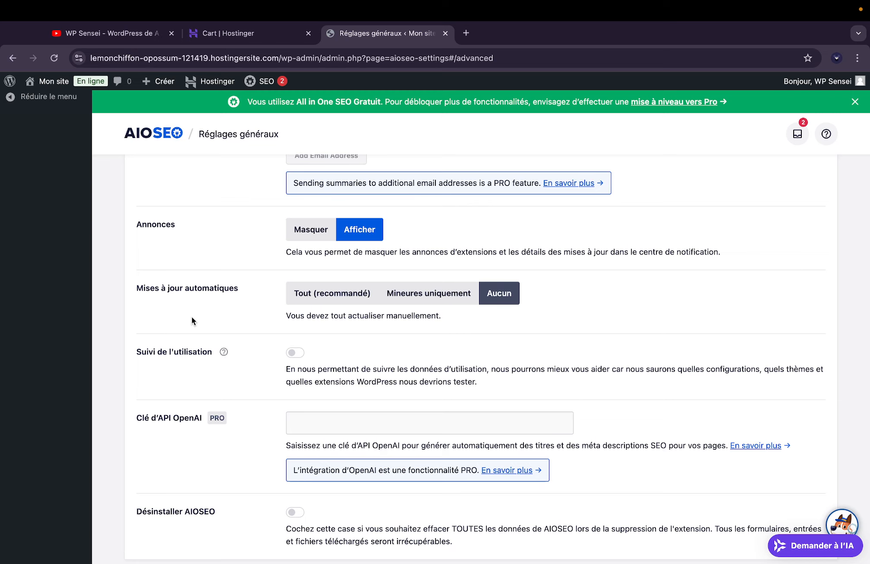
pyautogui.scroll(-3, 191, 317)
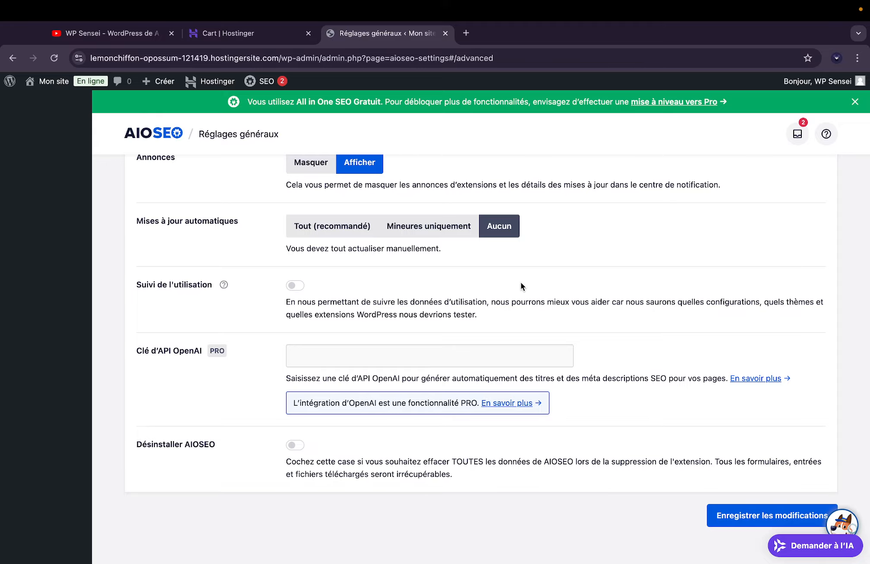
pyautogui.scroll(15, 520, 282)
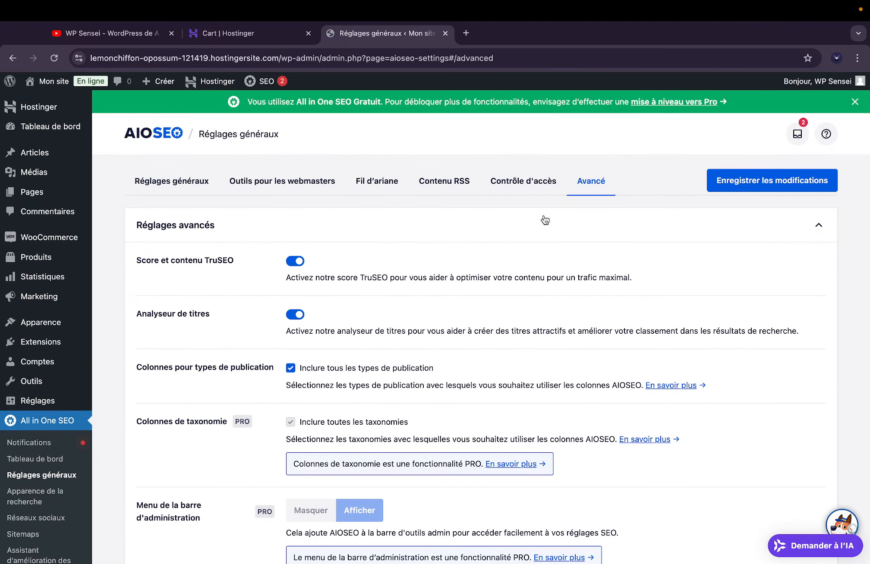
# - Open the search appearance settings (Apparence de la recherche) and choose | as the title separator character
pyautogui.click(41, 496)
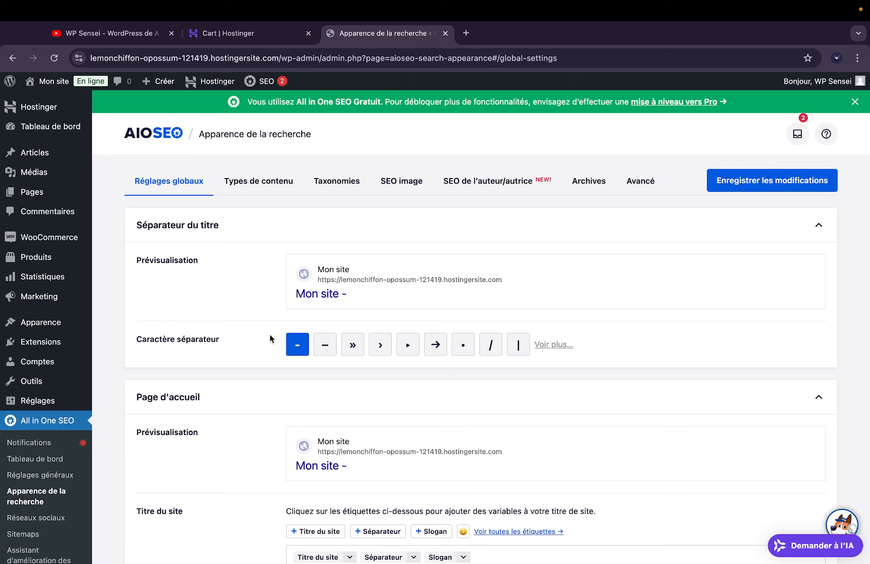
pyautogui.click(519, 345)
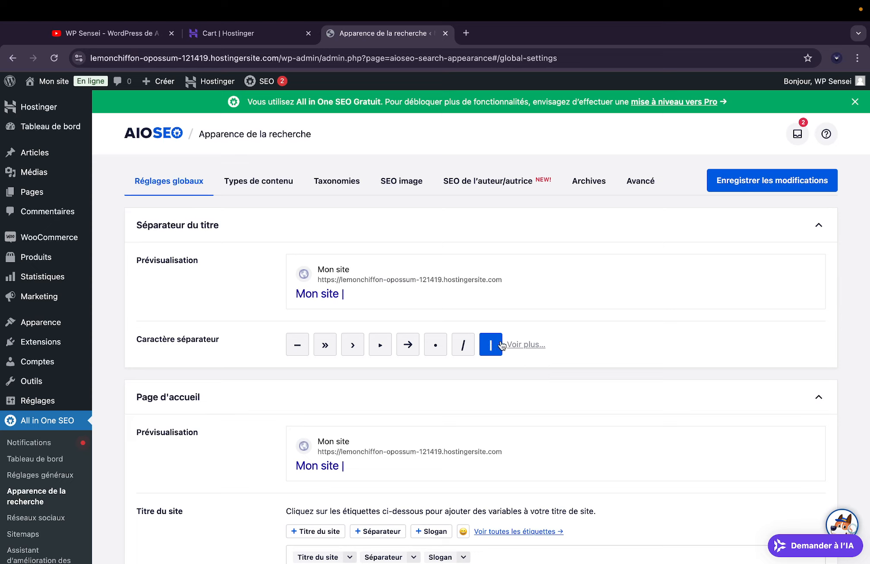
# - Examine the home page preview, site title and meta description templates in the global search appearance settings
pyautogui.scroll(-2, 261, 333)
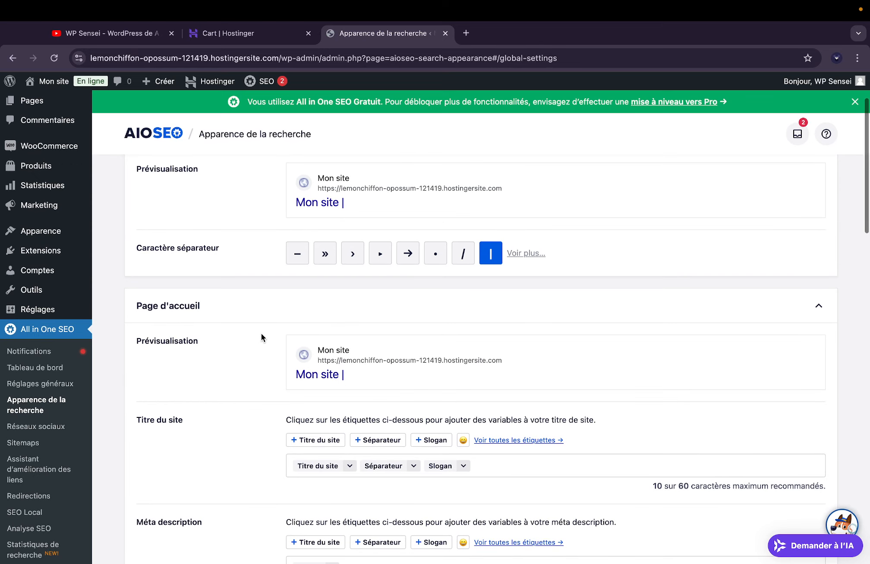
pyautogui.scroll(-3, 261, 333)
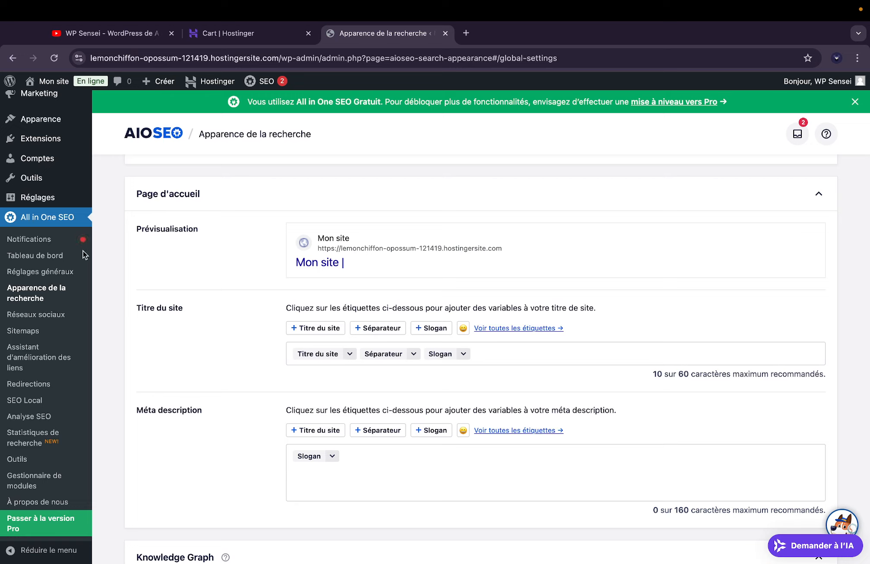
pyautogui.moveTo(34, 200)
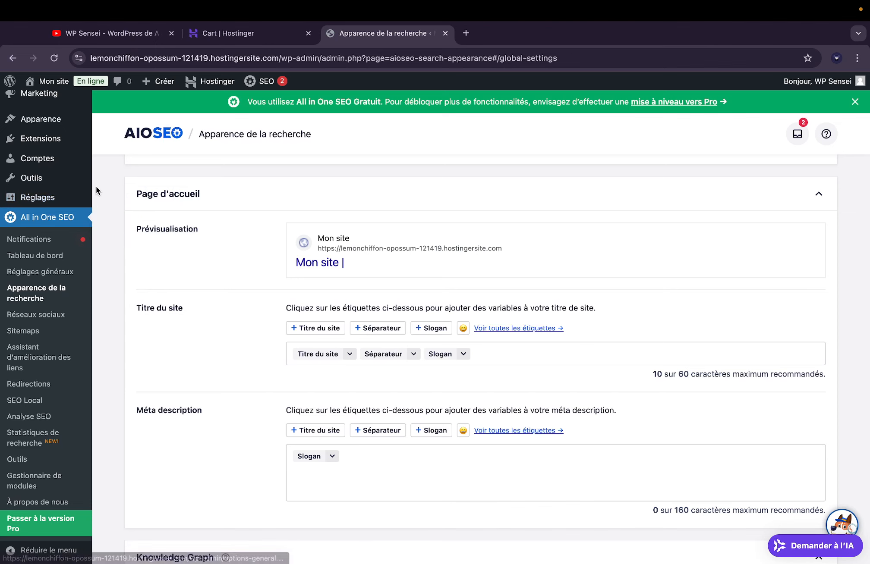
pyautogui.scroll(2, 232, 343)
pyautogui.scroll(-3, 231, 343)
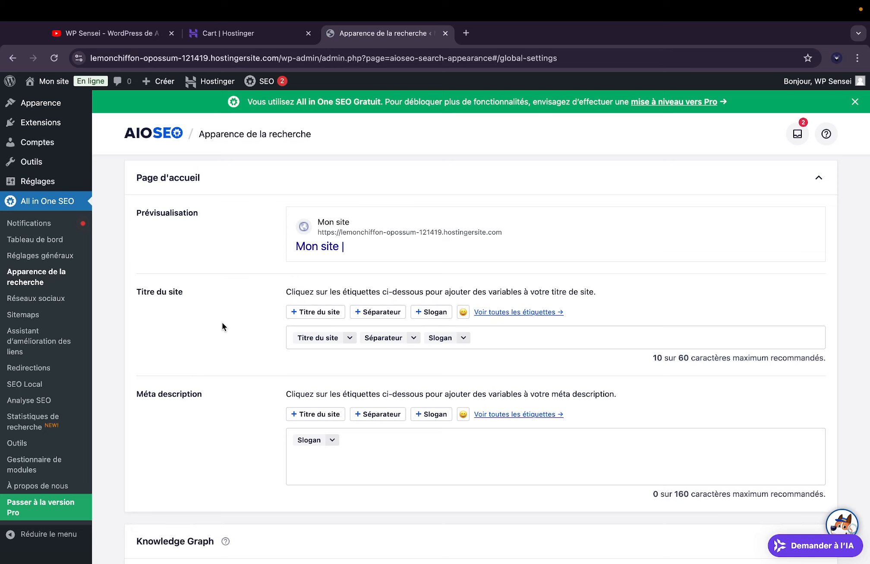
pyautogui.scroll(-3, 305, 361)
pyautogui.scroll(5, 277, 326)
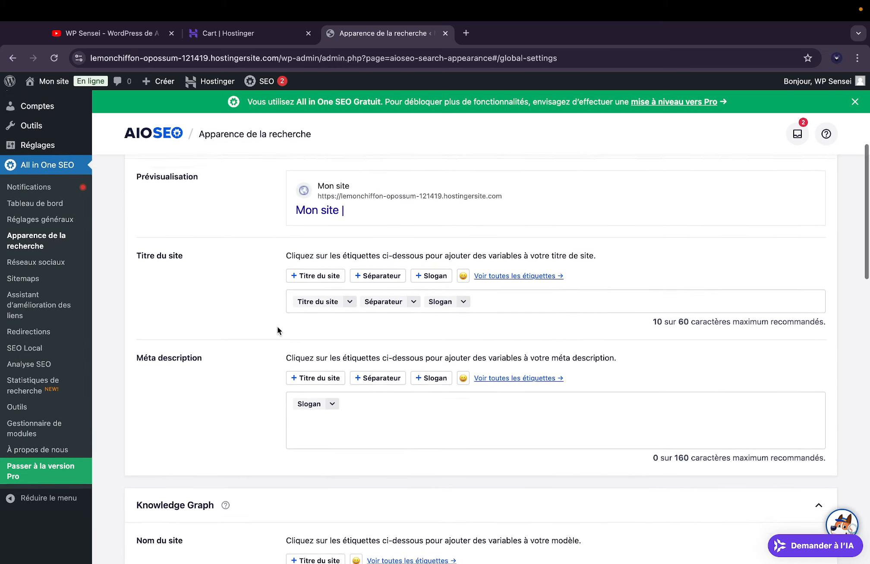
pyautogui.scroll(5, 192, 223)
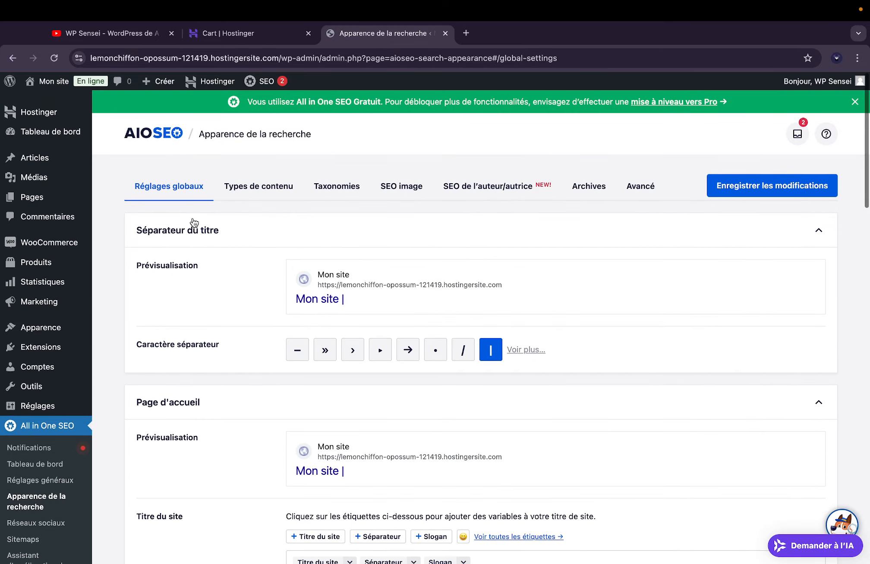
# - Look through the Articles and Pages templates under Types de contenu, then return to the home page templates in Réglages globaux
pyautogui.click(261, 184)
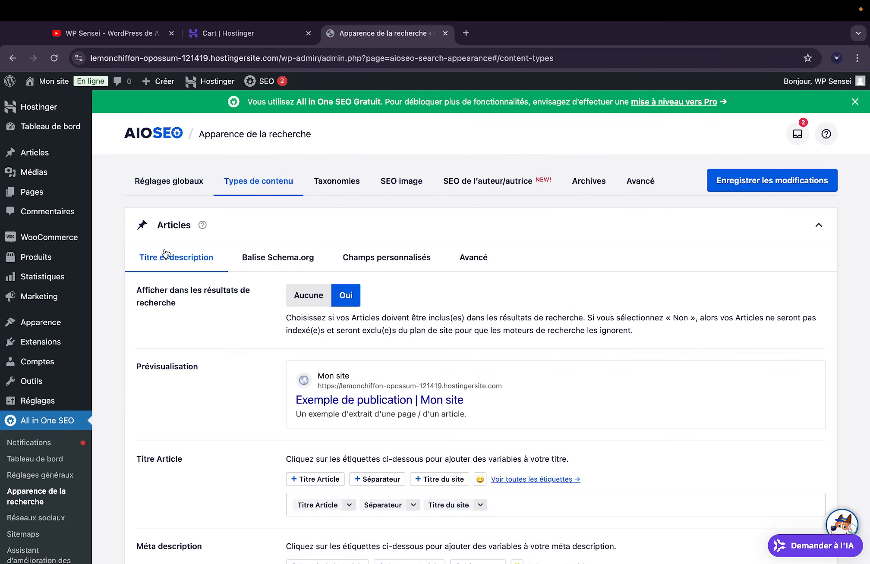
pyautogui.scroll(-5, 184, 239)
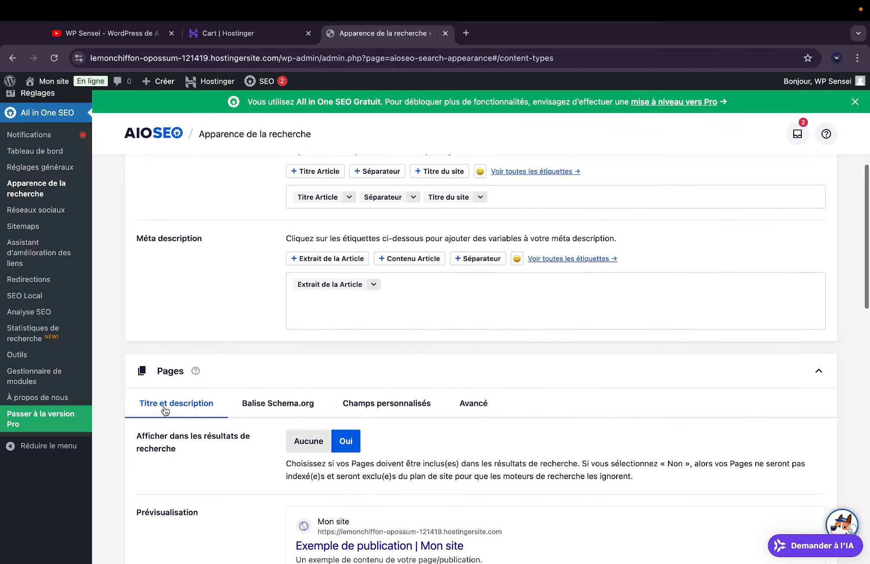
pyautogui.scroll(7, 176, 164)
pyautogui.click(165, 187)
pyautogui.scroll(-5, 210, 372)
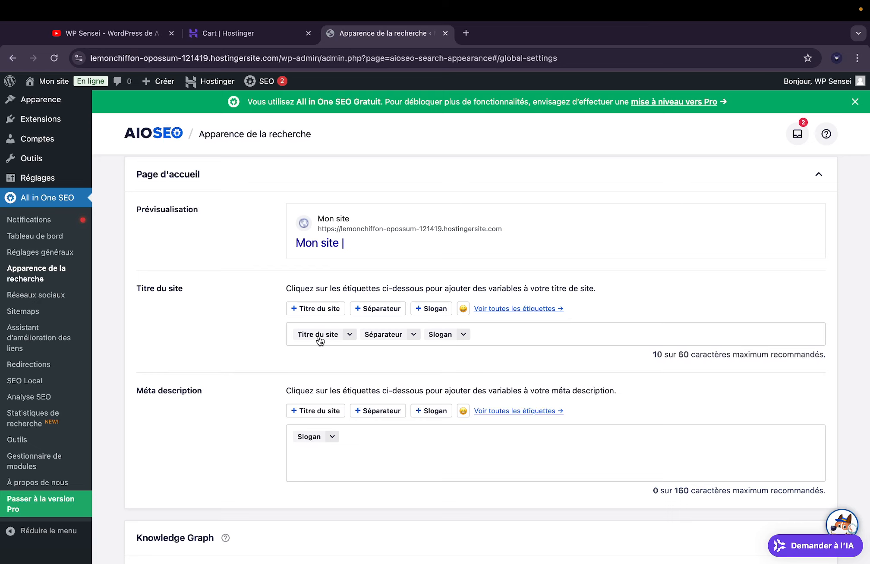
pyautogui.scroll(1, 319, 341)
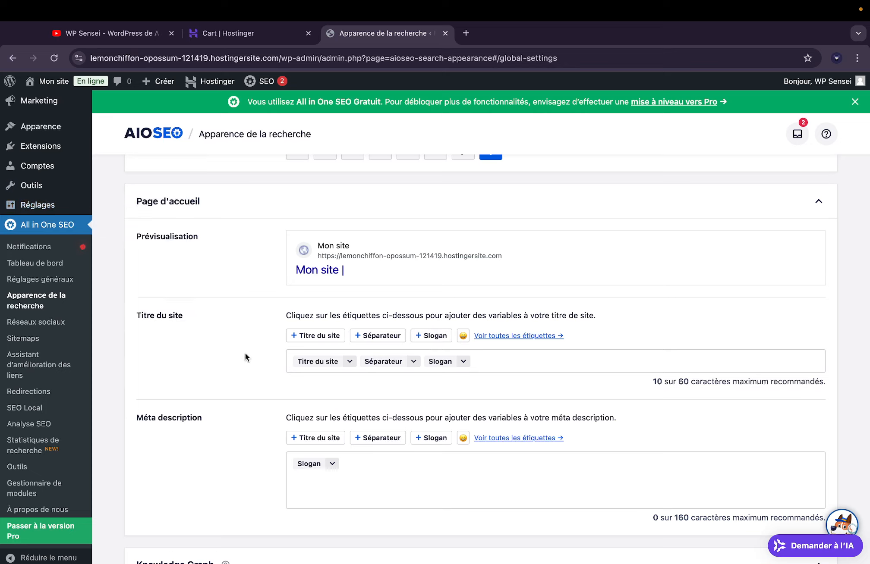
# - Open the WordPress general settings without saving the changes, check the site title and slogan fields, and return to the search appearance settings
pyautogui.click(116, 206)
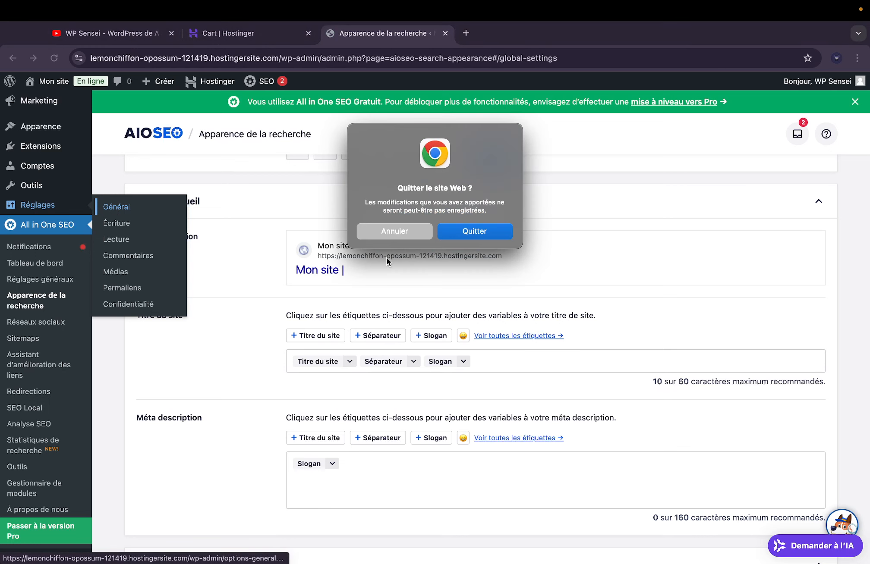
pyautogui.click(461, 237)
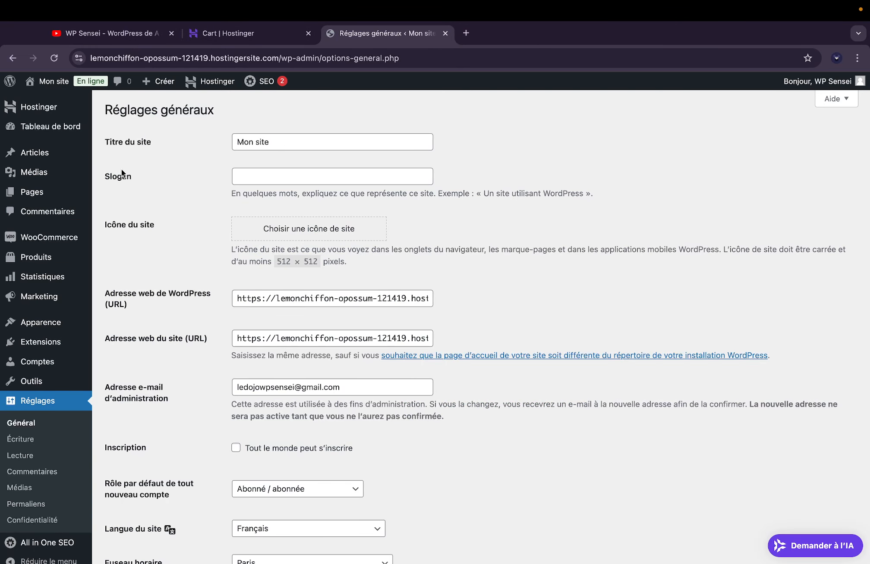
pyautogui.hscroll(-5, 297, 170)
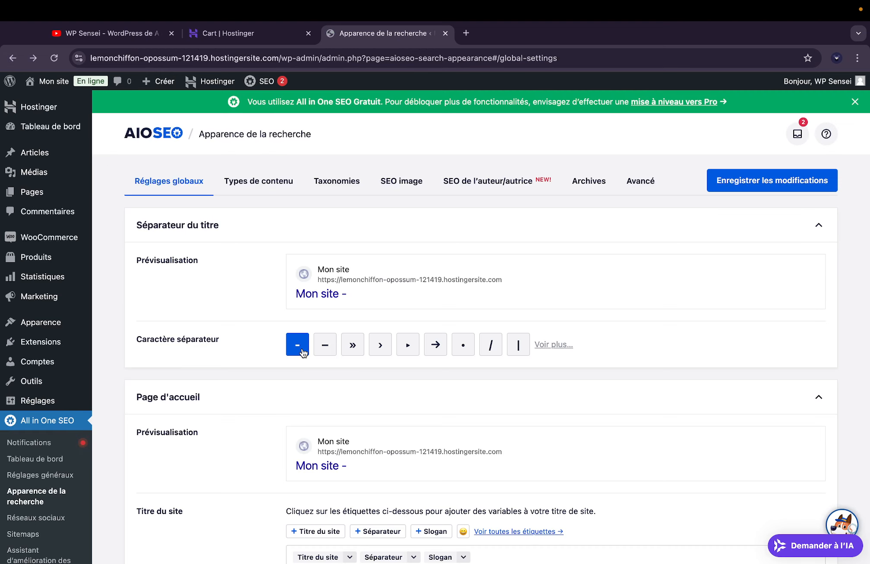
# - Remove all variable tags from the home page's site title and the Slogan tag from its meta description
pyautogui.scroll(-2, 303, 353)
pyautogui.scroll(-5, 304, 353)
pyautogui.click(506, 298)
pyautogui.press('BackSpace')
pyautogui.press('BackSpace')
pyautogui.press('BackSpace')
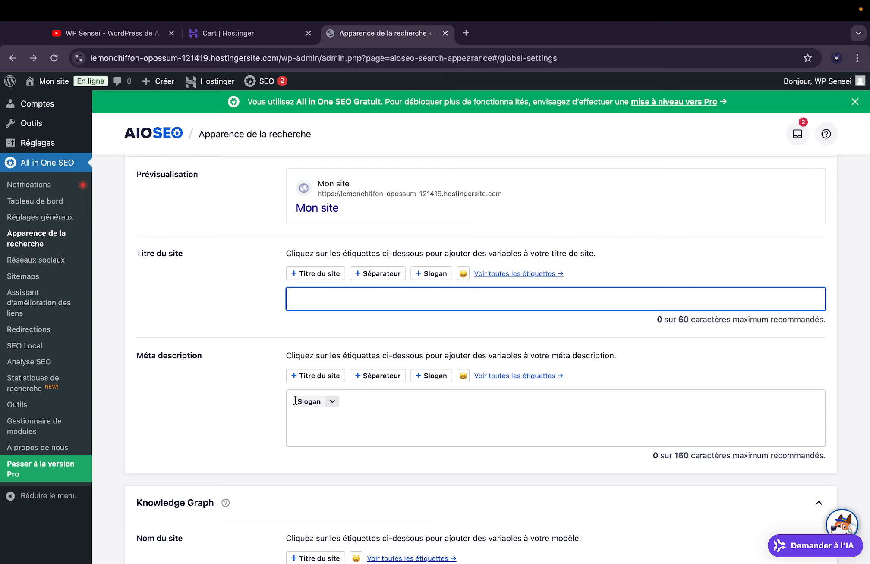
pyautogui.click(356, 404)
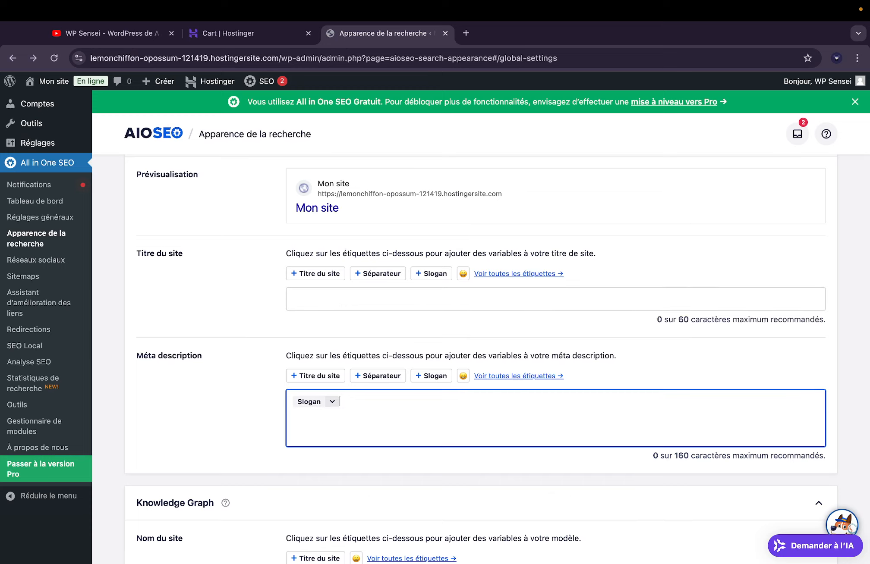
pyautogui.press('BackSpace')
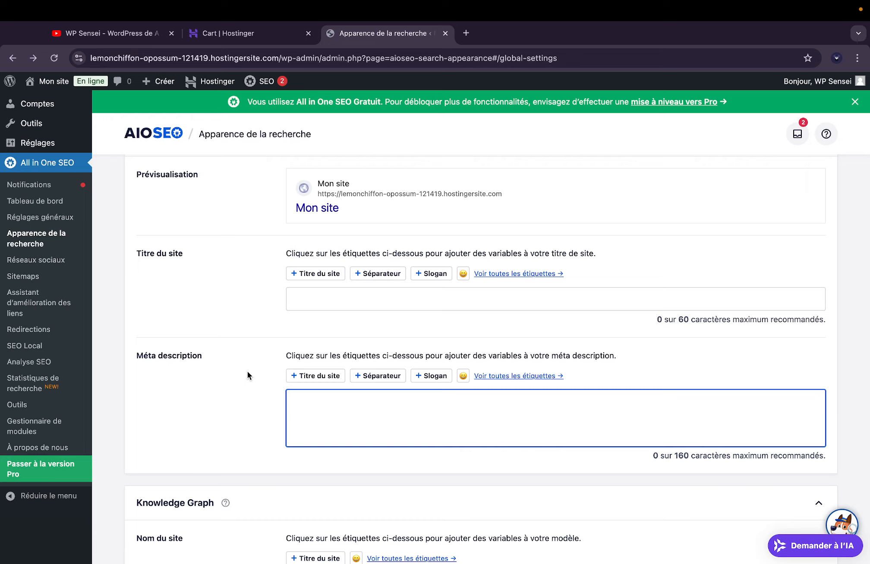
# - Examine the Knowledge Graph settings for the site name, alternate name, person or organisation choice, and organisation details
pyautogui.scroll(-2, 247, 371)
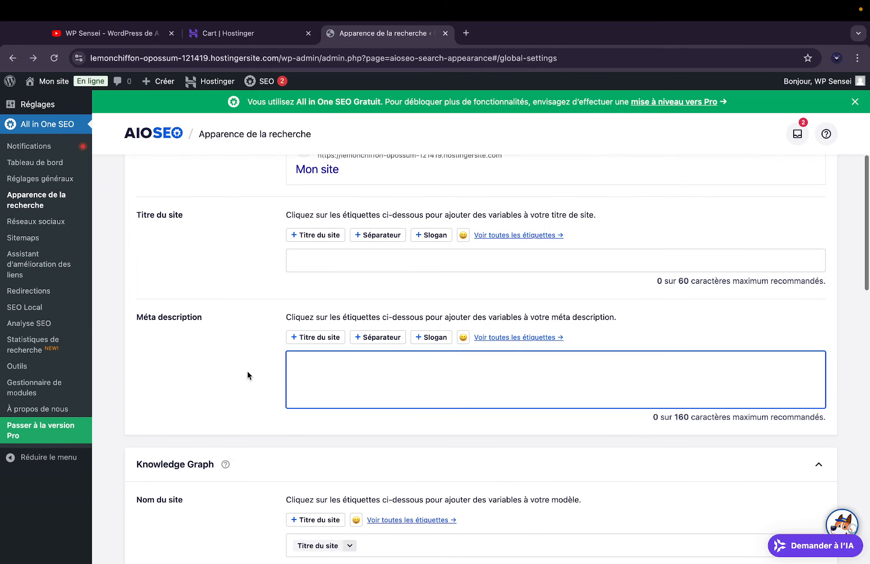
pyautogui.scroll(-6, 266, 259)
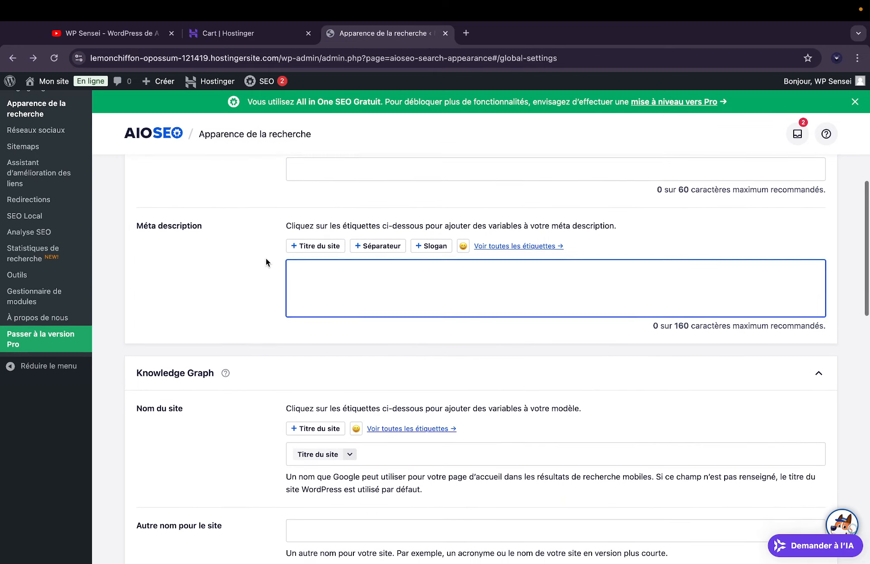
pyautogui.scroll(-4, 266, 258)
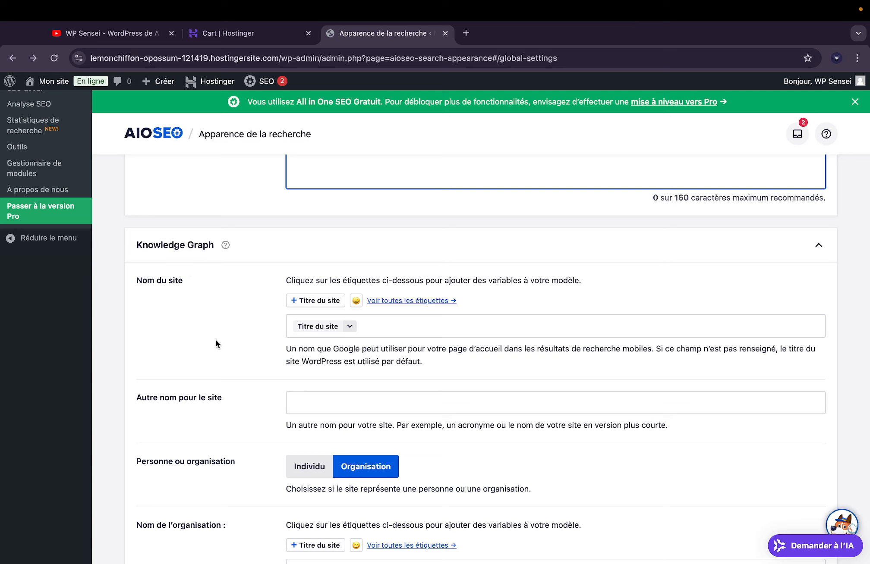
pyautogui.scroll(-6, 216, 342)
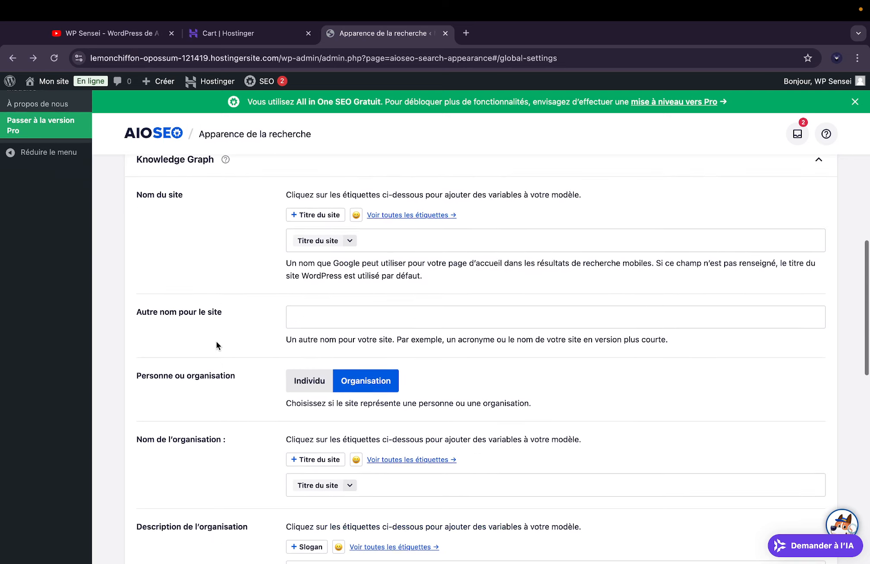
pyautogui.scroll(2, 216, 342)
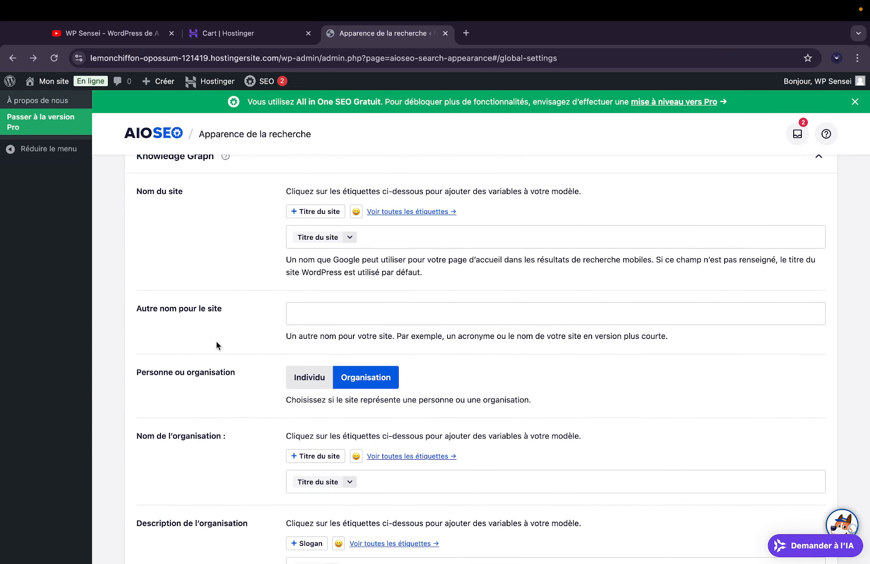
# - Review the Knowledge Graph site name, alternate site name and organisation name fields, keeping the Titre du site tag in the site name
pyautogui.scroll(1, 216, 341)
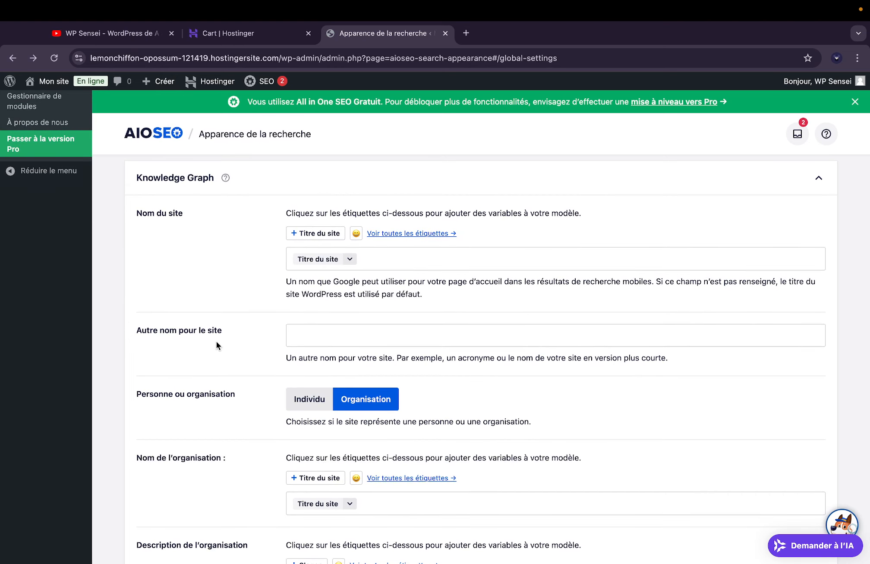
pyautogui.scroll(-4, 217, 342)
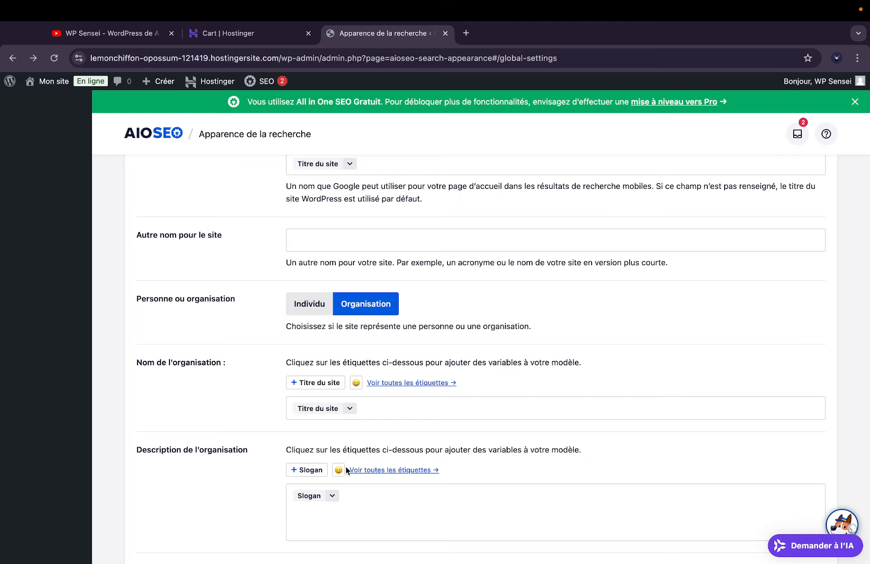
pyautogui.scroll(-2, 278, 366)
pyautogui.scroll(-10, 278, 367)
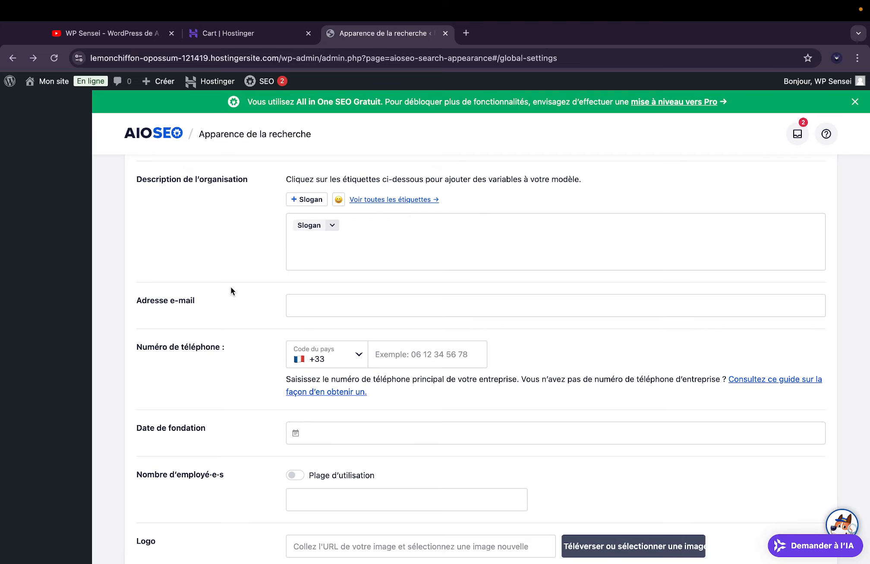
pyautogui.scroll(15, 283, 304)
pyautogui.scroll(1, 284, 307)
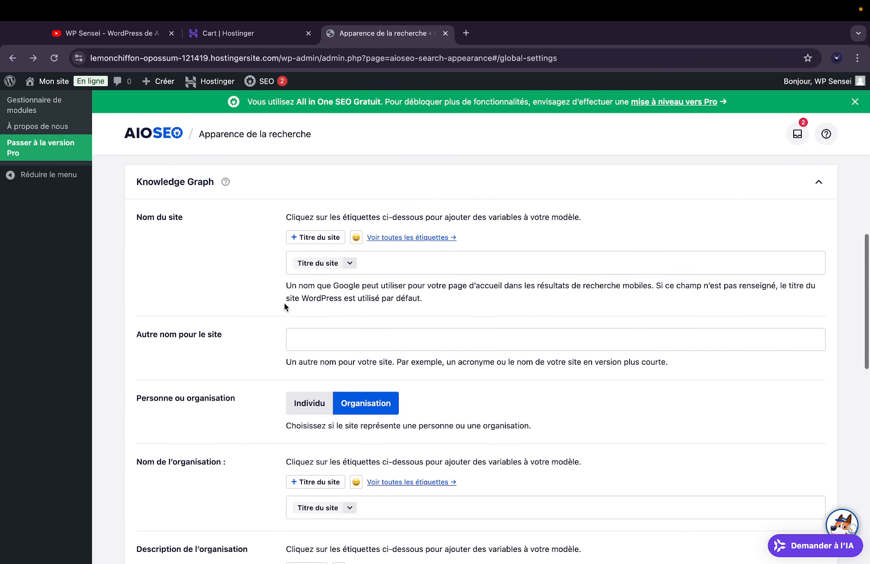
pyautogui.click(370, 262)
pyautogui.moveTo(375, 264); pyautogui.dragTo(277, 263)
pyautogui.click(232, 274)
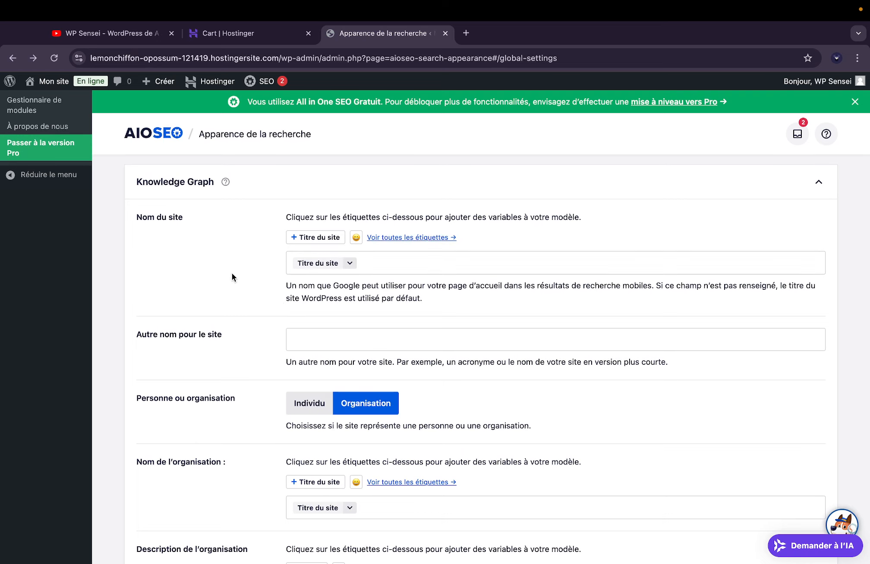
pyautogui.scroll(-3, 232, 277)
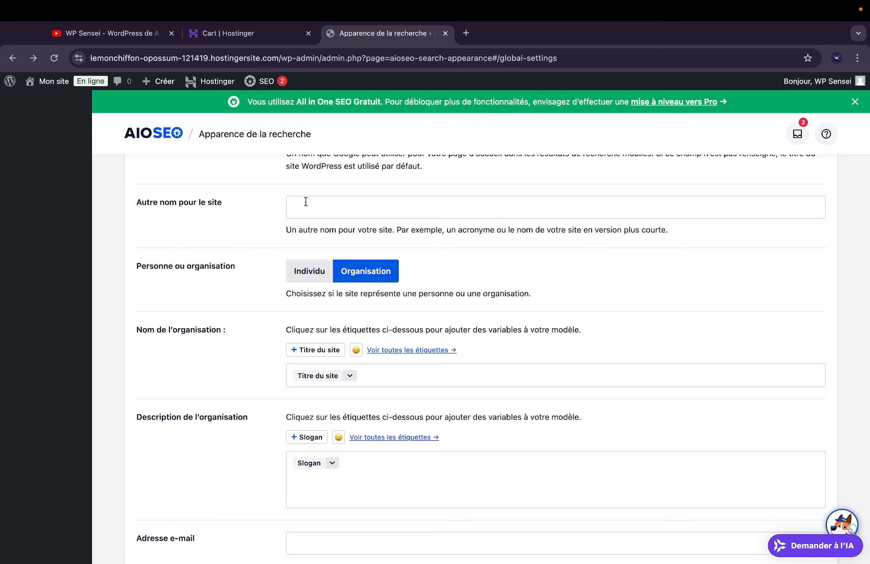
# - Preview the Individu option for the Knowledge Graph's person or organisation choice, and set the choice back to Organisation
pyautogui.click(302, 275)
pyautogui.click(350, 277)
pyautogui.click(318, 276)
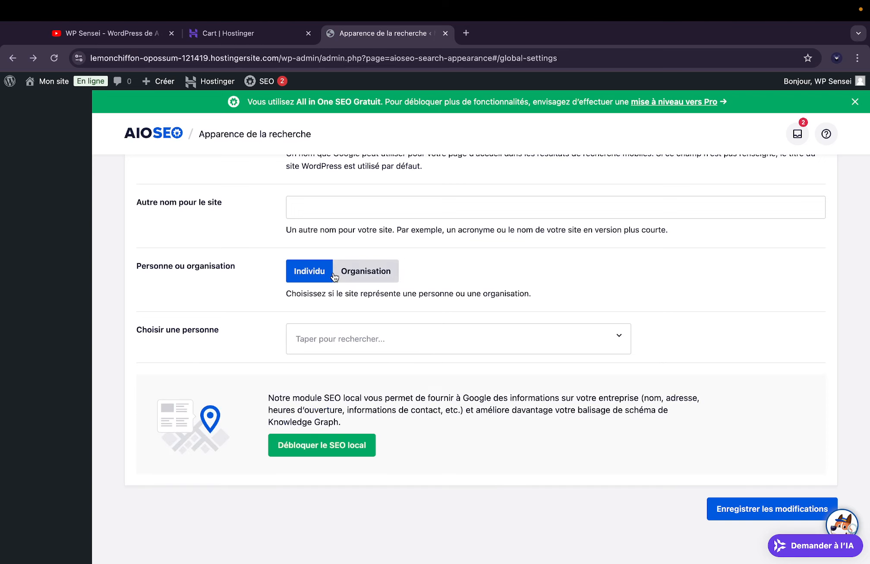
pyautogui.click(341, 275)
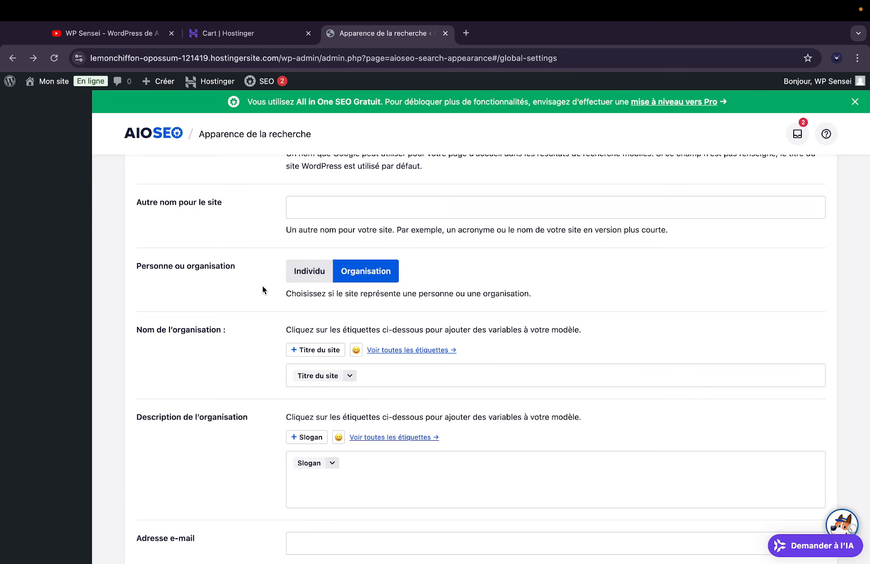
# - Examine the organisation's description, e-mail, phone, founding date, employee count and logo fields, and return to the start of the global settings
pyautogui.scroll(-3, 264, 291)
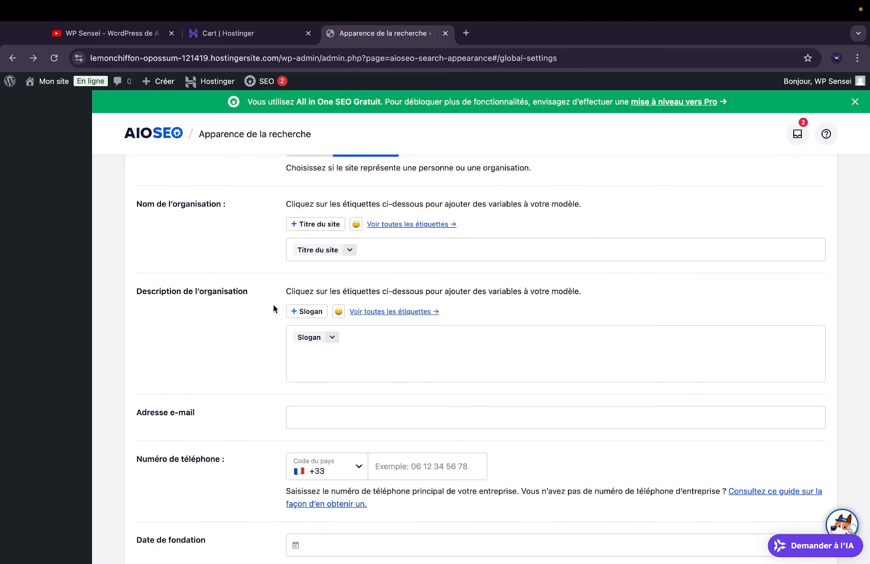
pyautogui.scroll(-3, 324, 373)
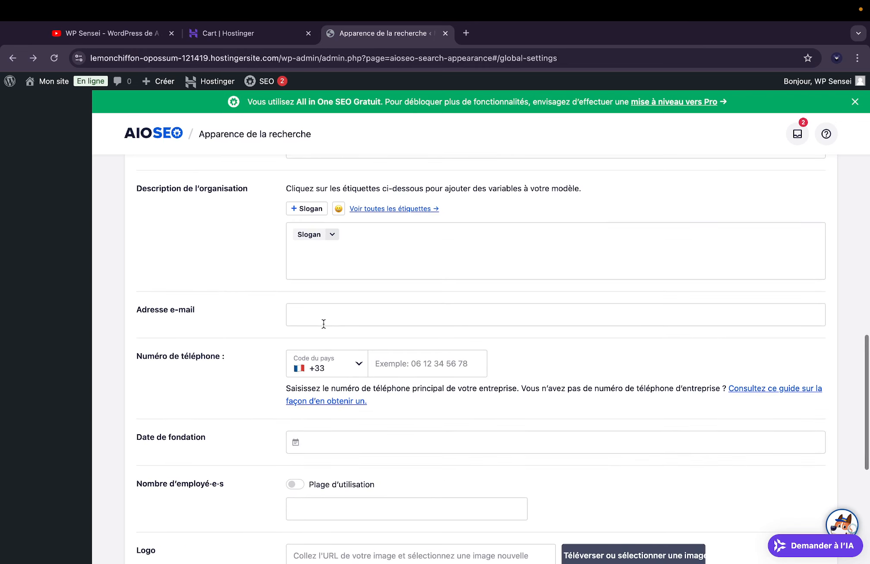
pyautogui.scroll(-2, 324, 323)
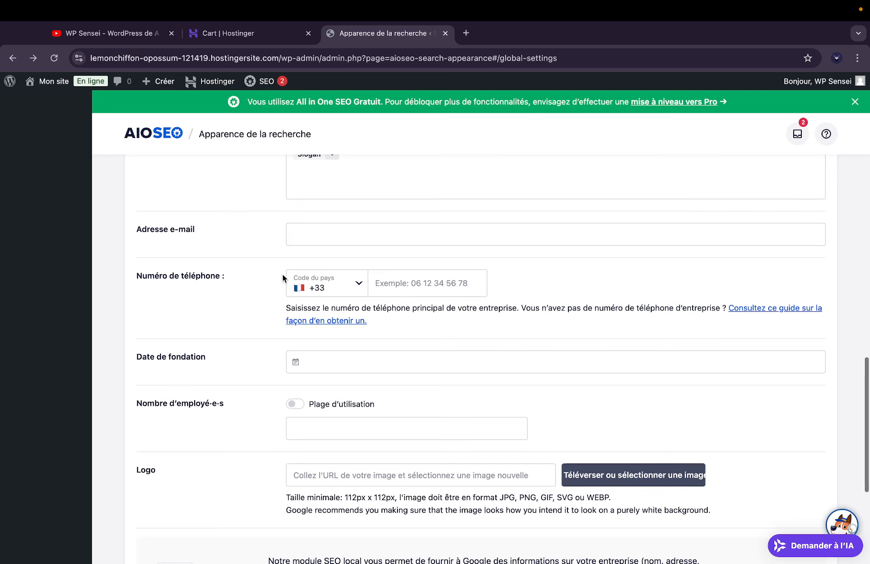
pyautogui.scroll(-2, 282, 276)
pyautogui.scroll(-1, 283, 278)
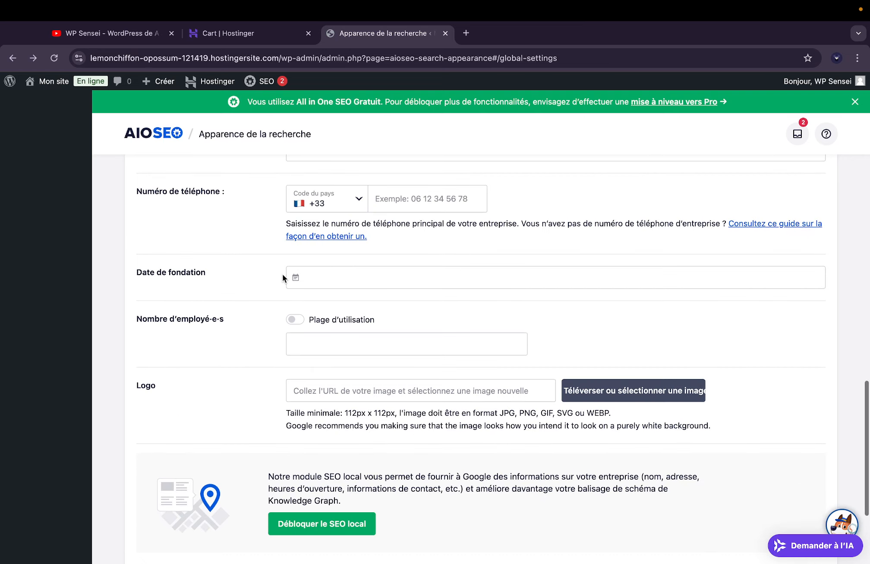
pyautogui.scroll(-1, 277, 277)
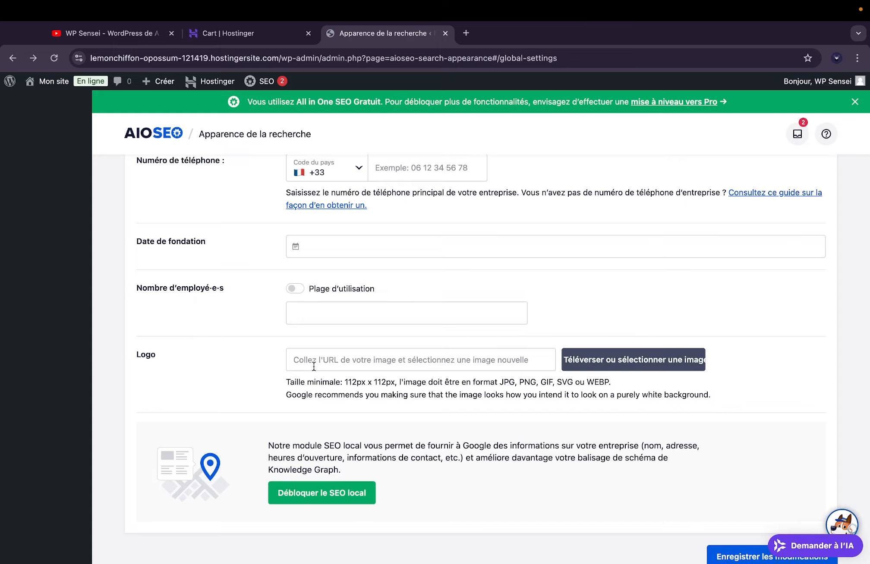
pyautogui.scroll(20, 314, 366)
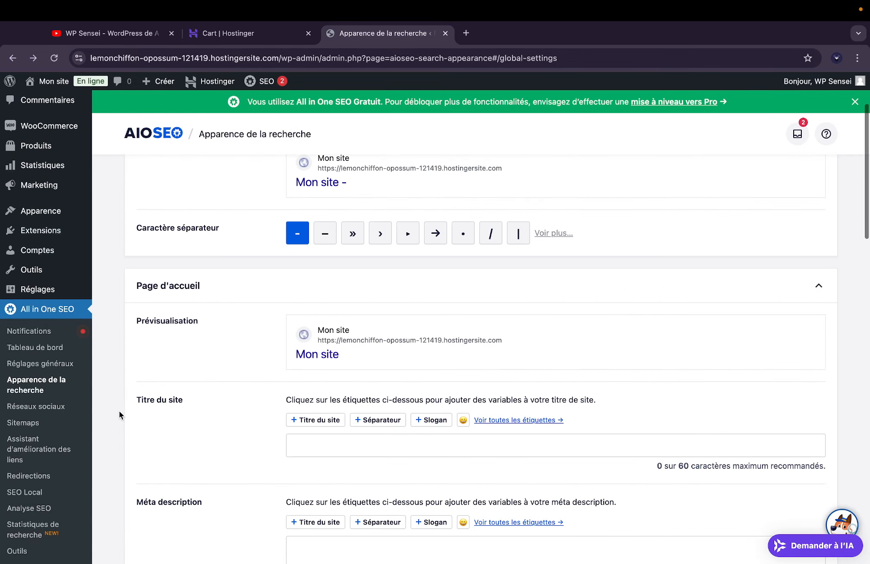
pyautogui.scroll(4, 271, 331)
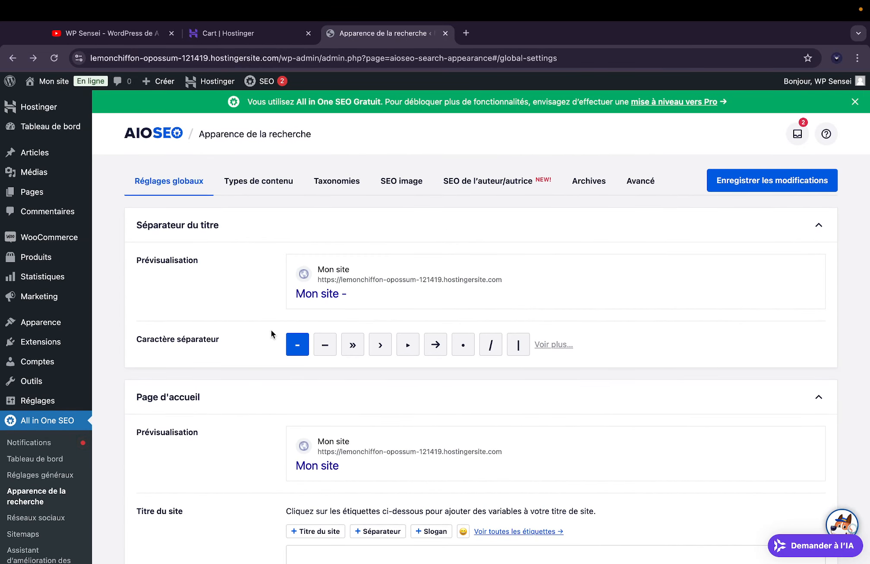
pyautogui.scroll(-7, 235, 306)
pyautogui.scroll(7, 235, 306)
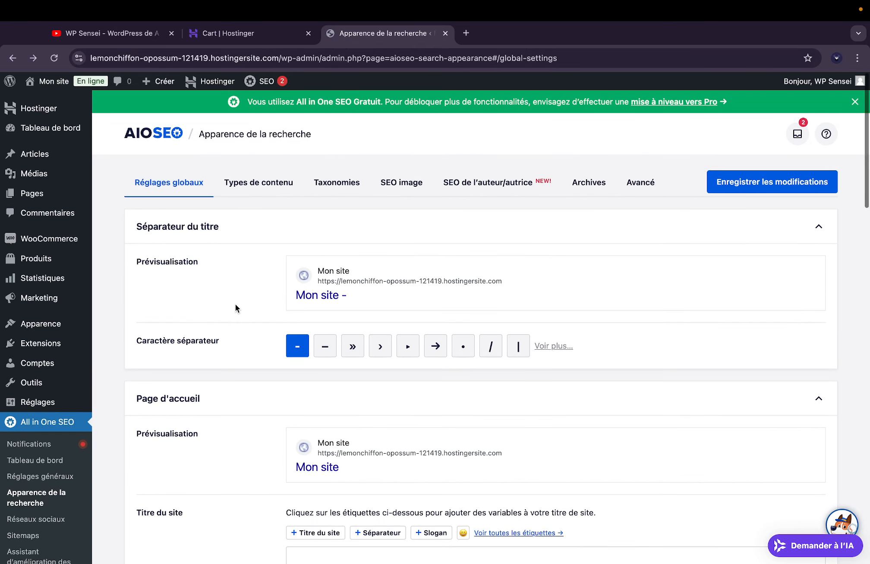
# - Open the Types de contenu settings and look through the title and description options for Articles and Pages
pyautogui.click(249, 194)
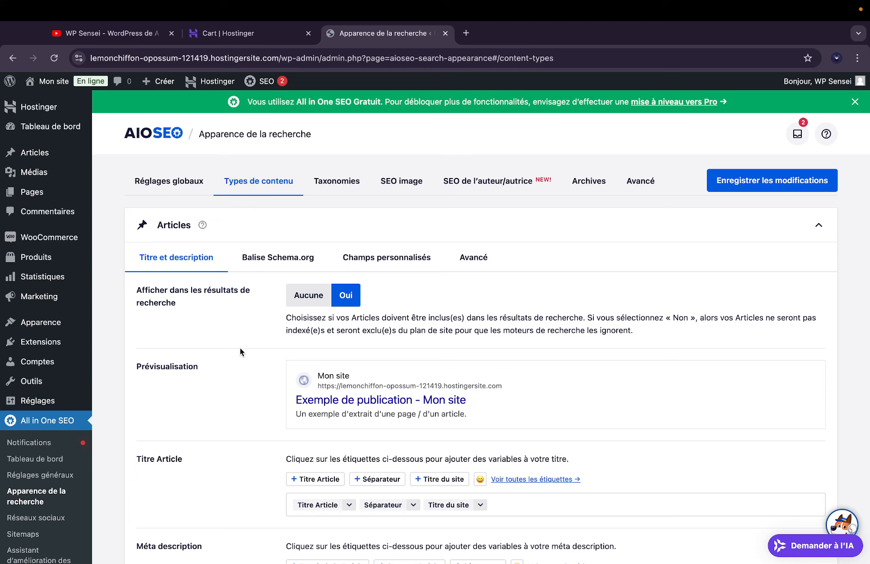
pyautogui.scroll(-3, 241, 352)
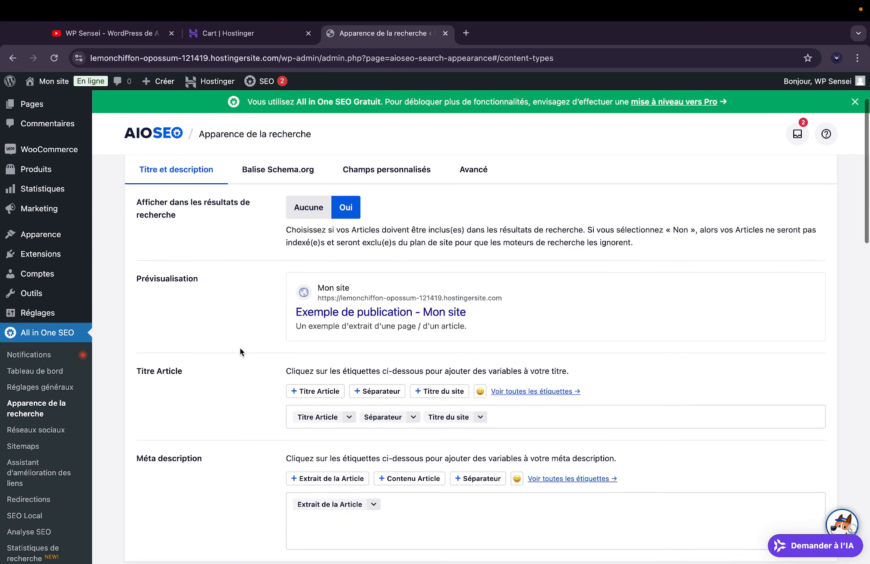
pyautogui.scroll(2, 239, 348)
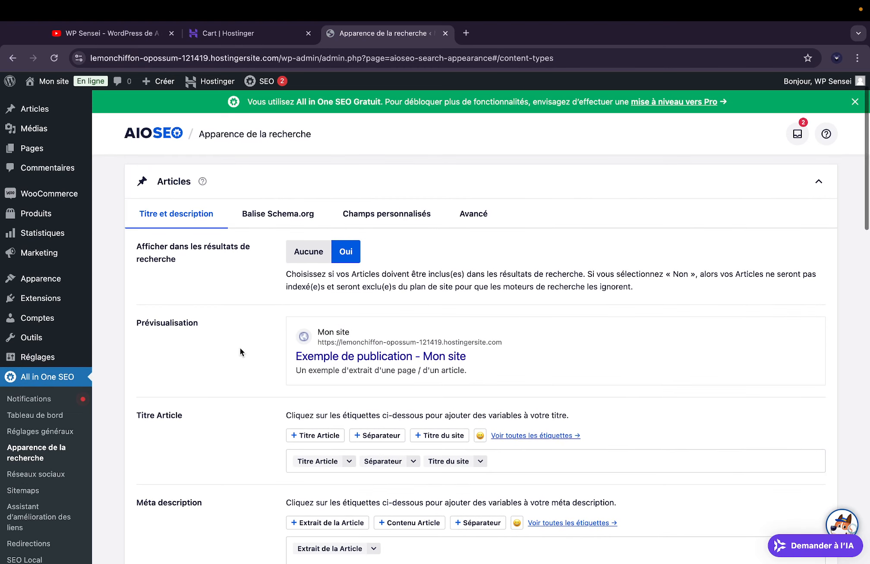
pyautogui.scroll(-2, 239, 347)
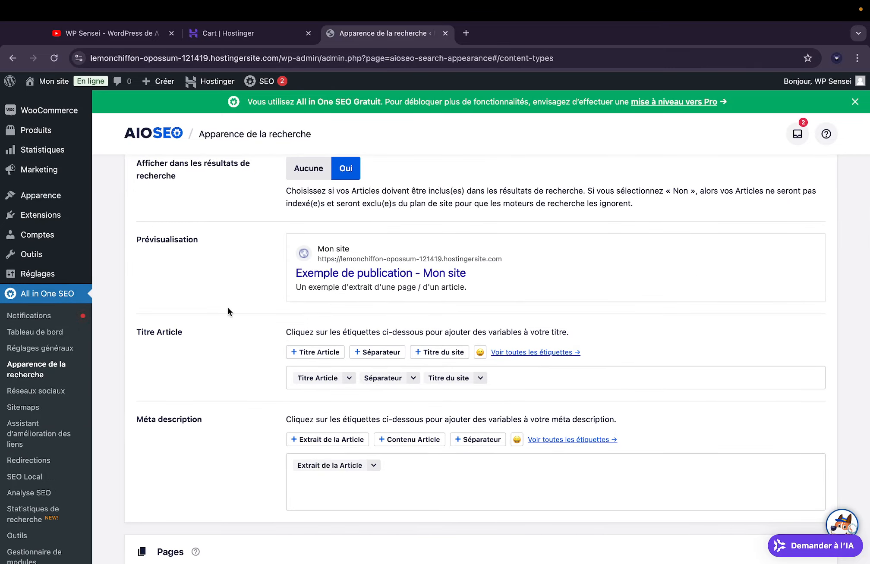
pyautogui.scroll(-1, 227, 307)
pyautogui.scroll(-6, 228, 308)
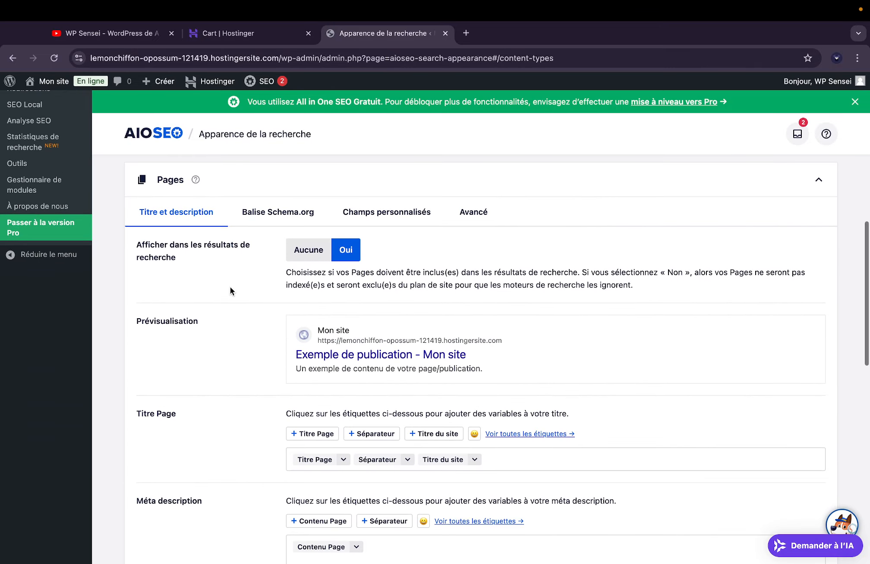
pyautogui.scroll(10, 212, 354)
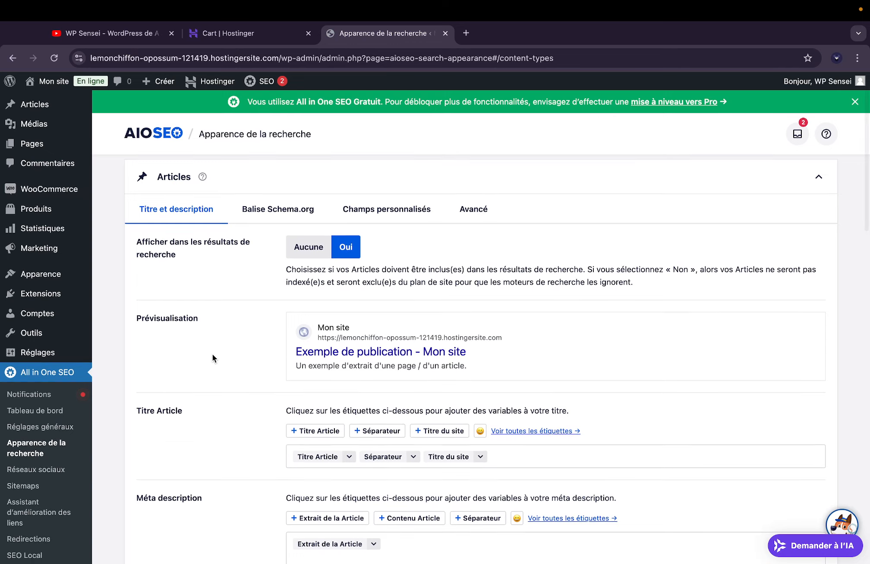
# - Try the Aucune option for showing Articles in search results, and restore it to Oui
pyautogui.scroll(-2, 211, 354)
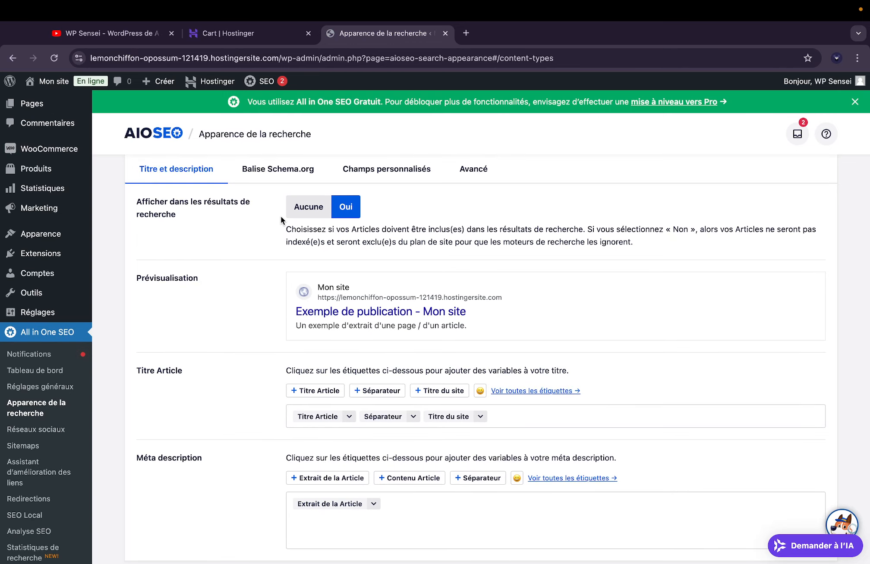
pyautogui.scroll(2, 264, 218)
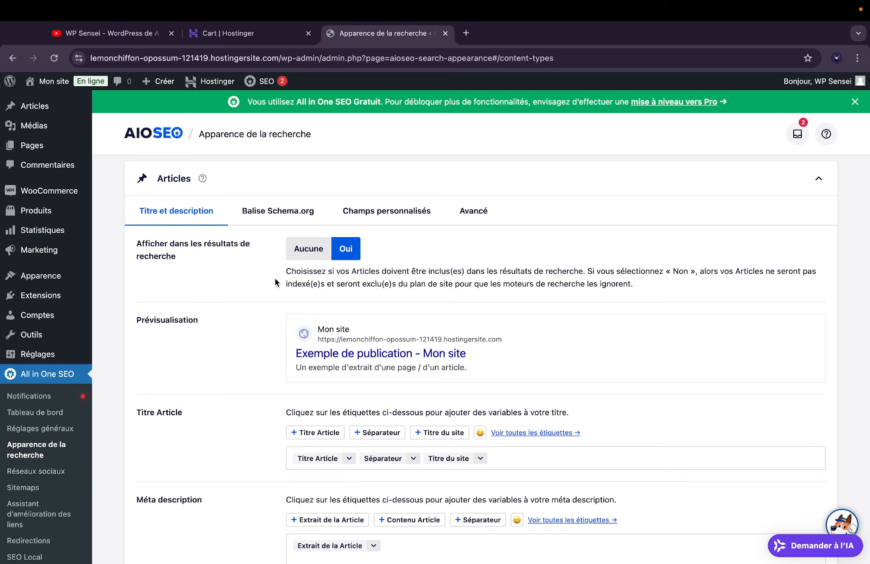
pyautogui.click(306, 259)
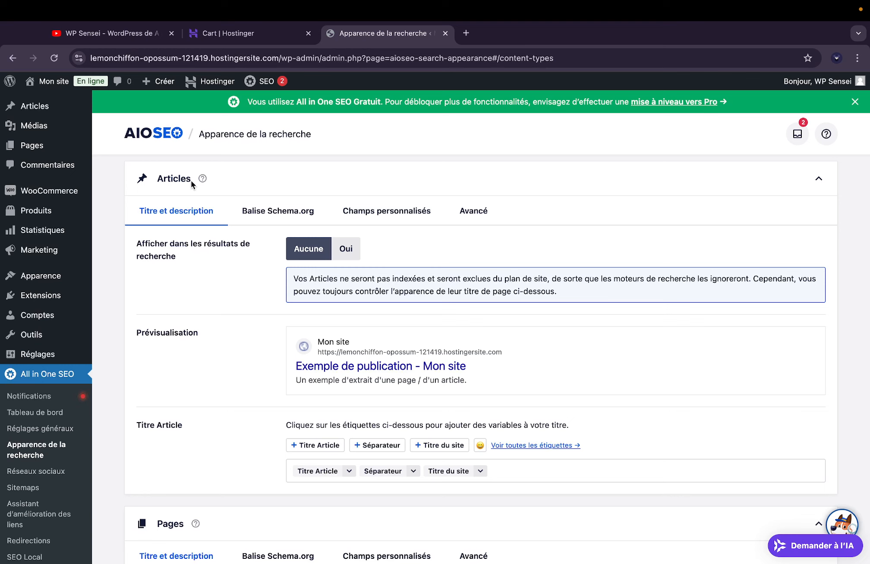
pyautogui.click(347, 250)
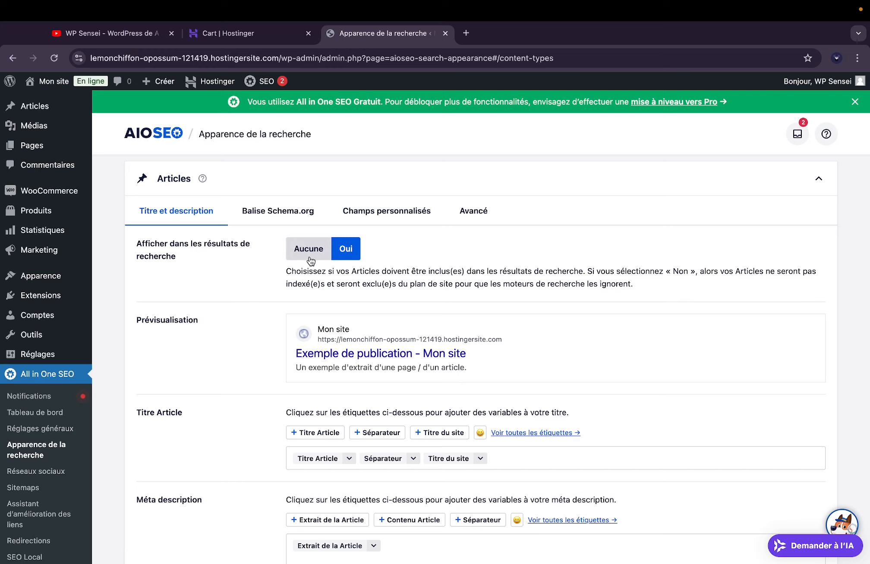
# - Examine the Articles search preview, its title template tags and its meta description template without changing them
pyautogui.scroll(-3, 242, 323)
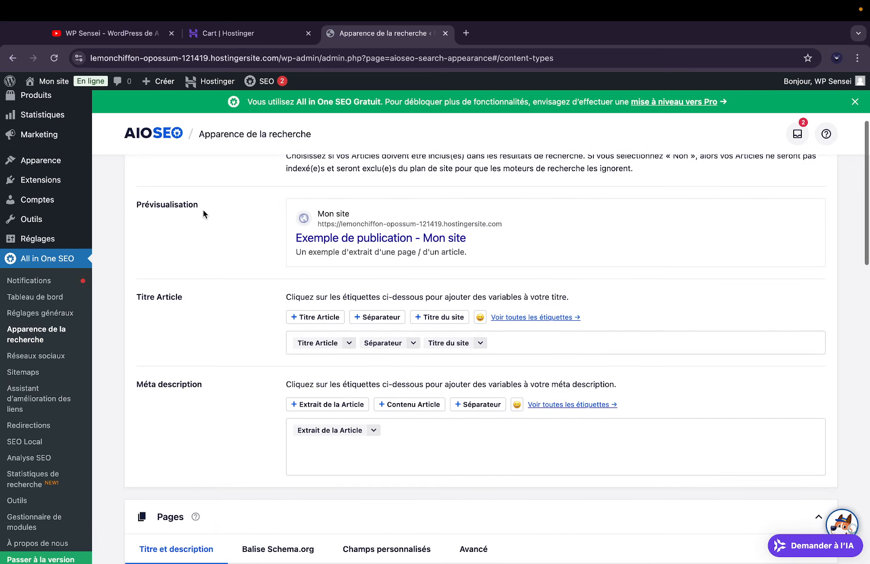
pyautogui.moveTo(279, 239); pyautogui.dragTo(519, 258)
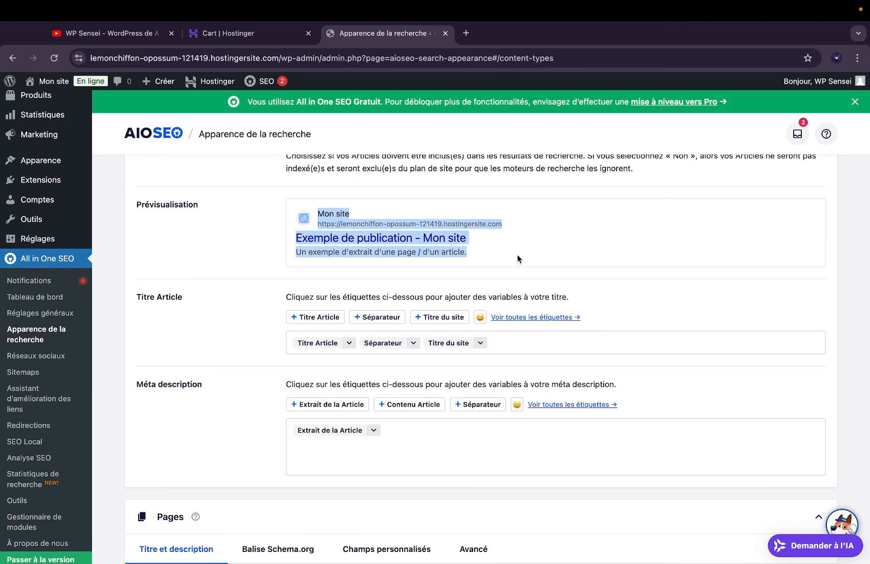
pyautogui.click(504, 242)
pyautogui.scroll(2, 388, 280)
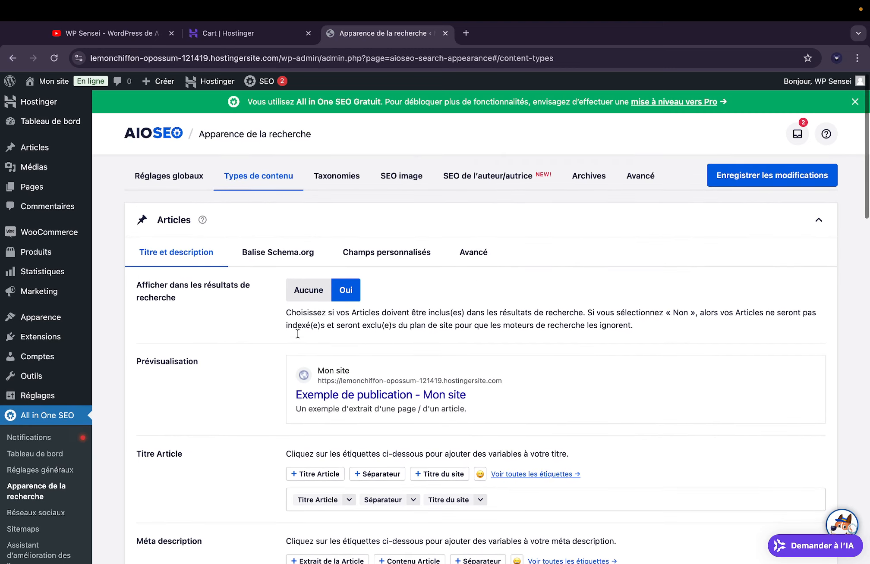
pyautogui.scroll(-2, 286, 363)
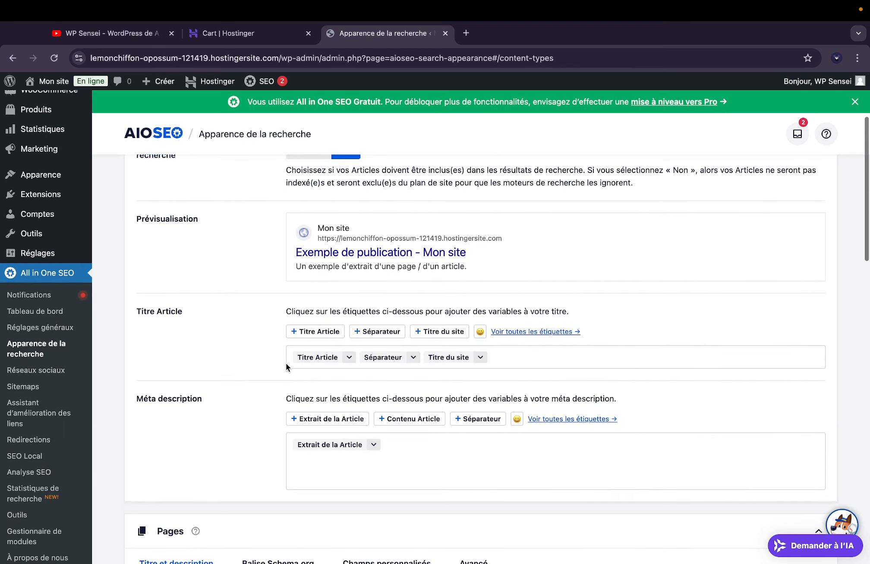
pyautogui.scroll(-1, 286, 363)
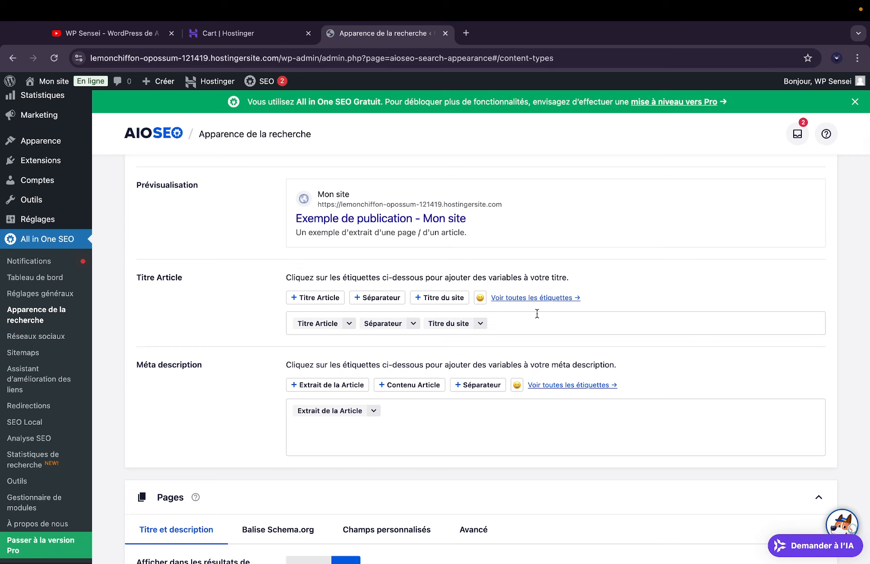
pyautogui.moveTo(547, 327); pyautogui.dragTo(301, 328)
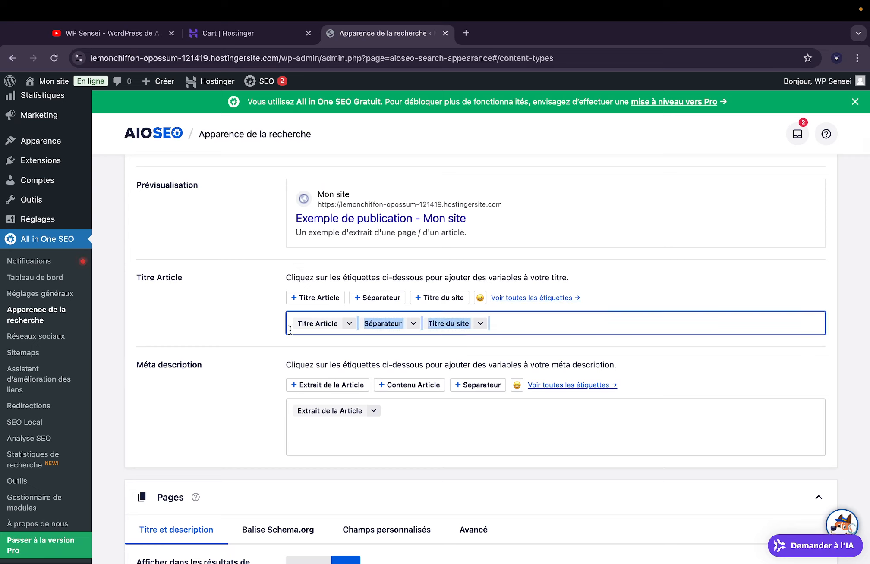
pyautogui.click(220, 325)
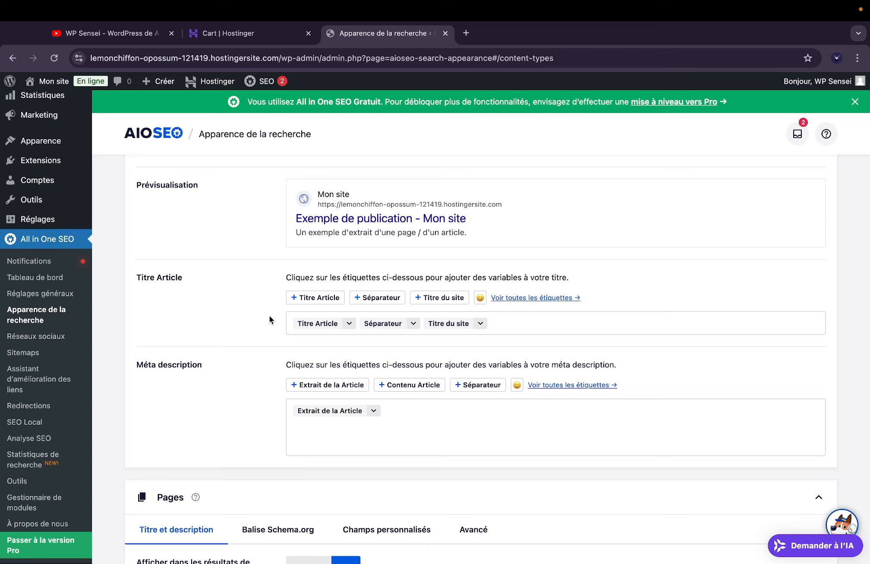
# - Open the Balise Schema.org settings for Articles
pyautogui.scroll(5, 269, 319)
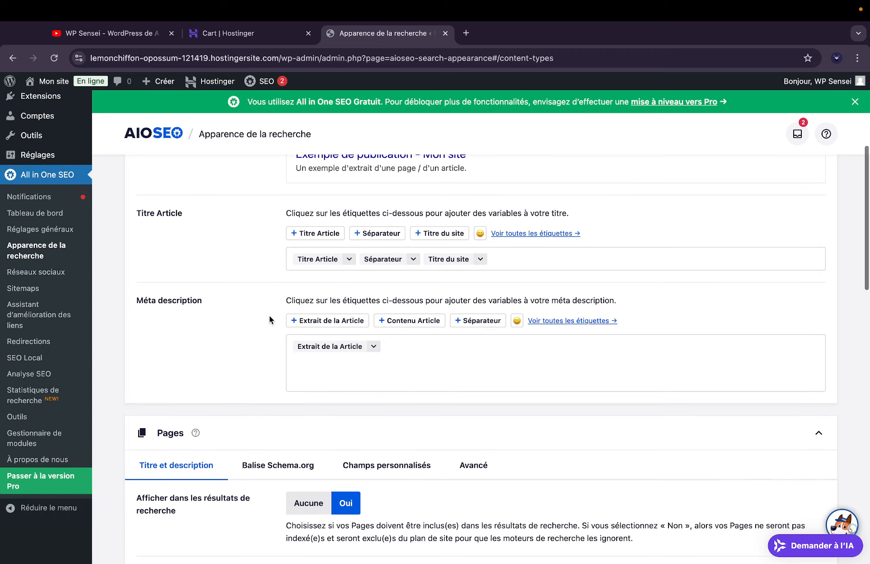
pyautogui.click(263, 221)
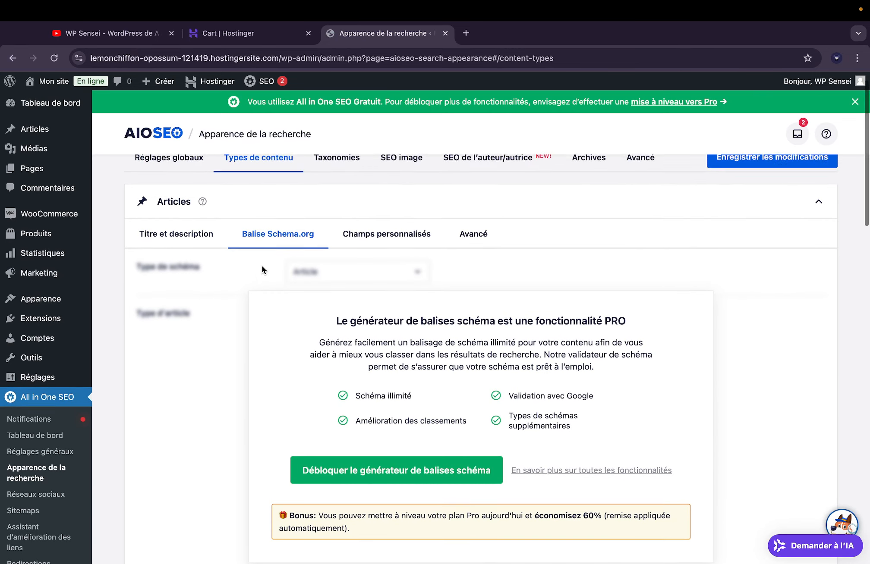
# - Look through the Balise Schema.org, Champs personnalisés and Avancé settings for Articles, and return to Titre et description
pyautogui.scroll(-2, 261, 265)
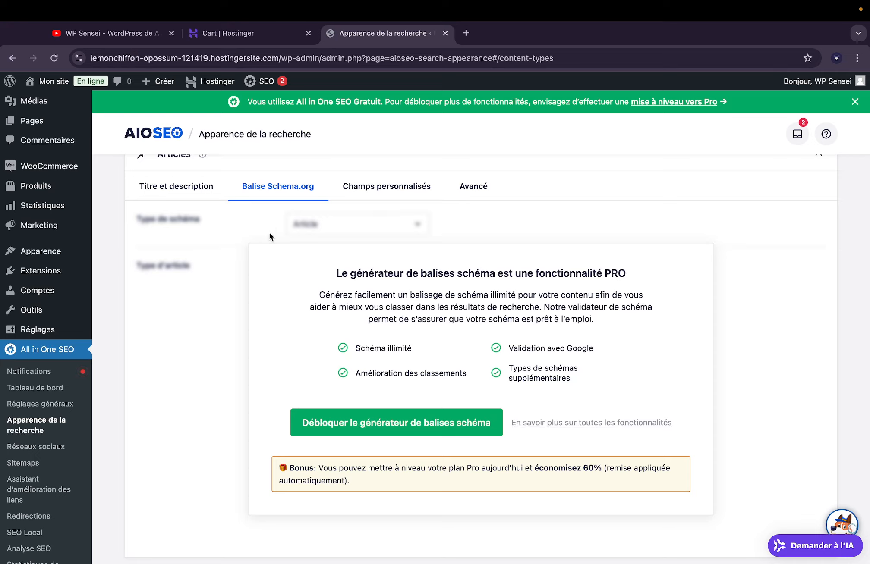
pyautogui.click(358, 187)
pyautogui.click(459, 190)
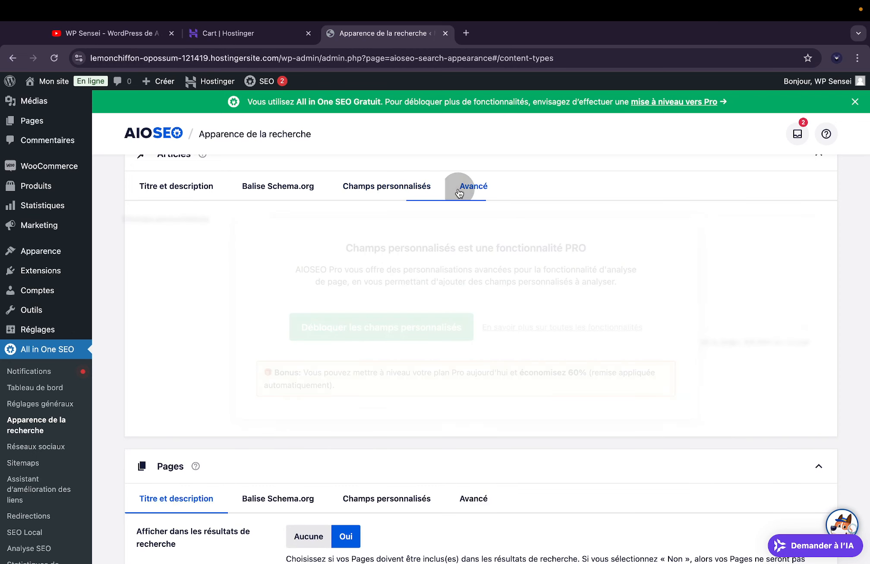
pyautogui.scroll(2, 328, 231)
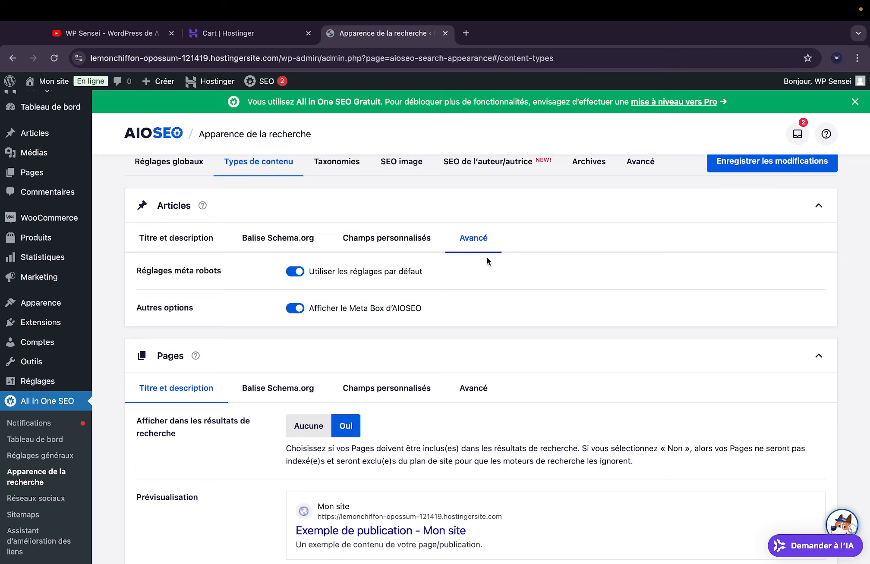
pyautogui.click(209, 249)
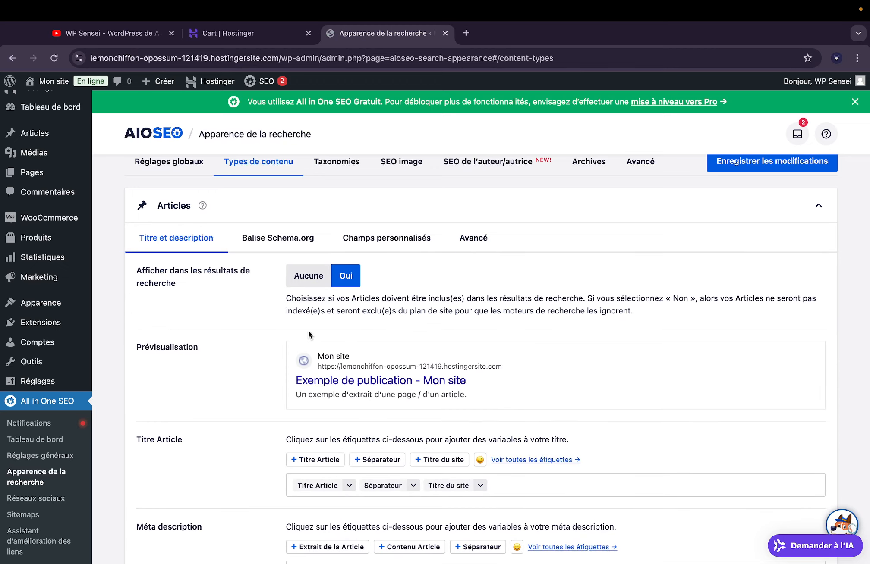
# - Examine the search result visibility, preview, title and meta description settings for Pages and Produits
pyautogui.scroll(-15, 288, 330)
pyautogui.scroll(3, 288, 330)
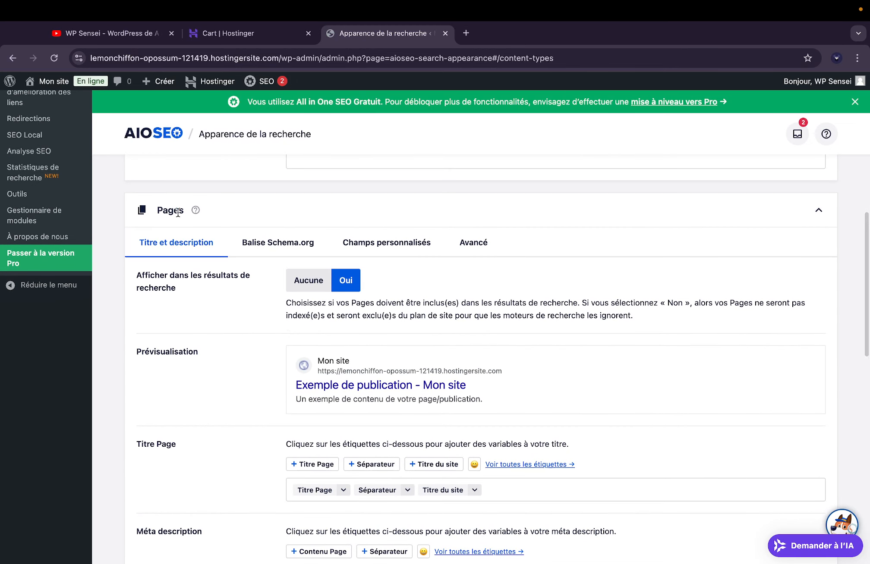
pyautogui.scroll(-3, 263, 320)
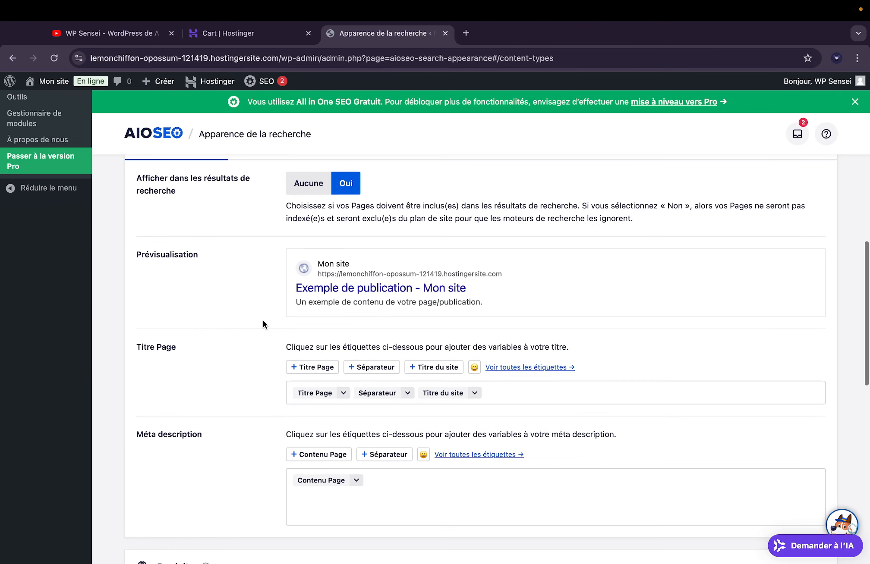
pyautogui.scroll(3, 263, 324)
pyautogui.scroll(-15, 263, 324)
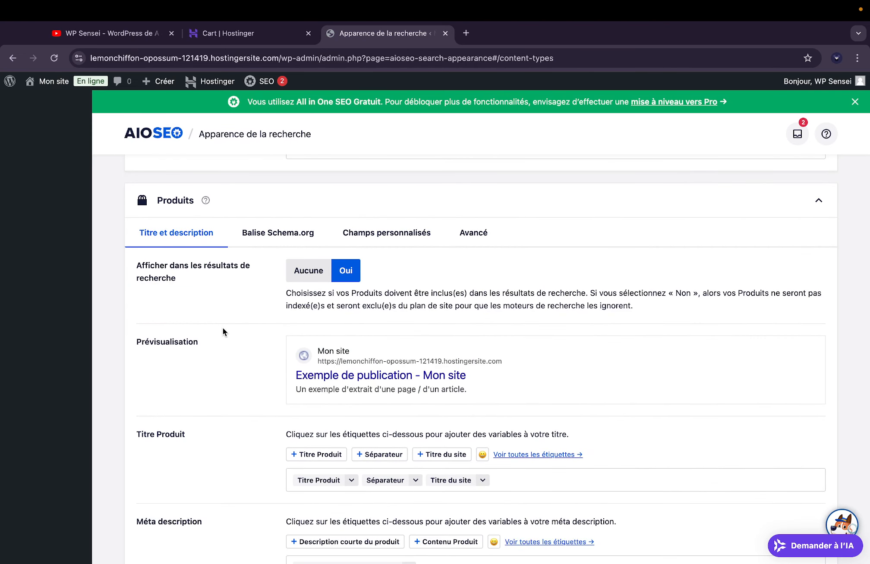
pyautogui.scroll(-6, 229, 341)
pyautogui.scroll(6, 234, 351)
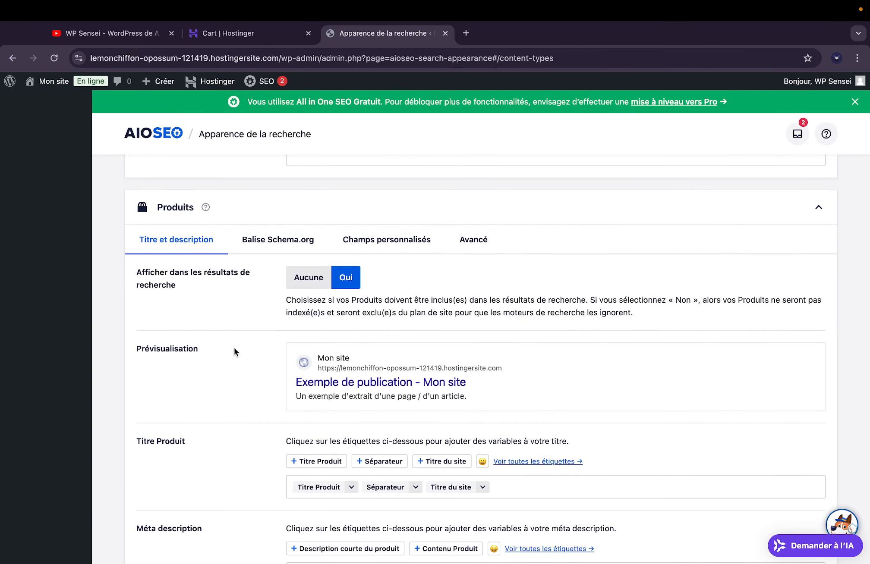
pyautogui.scroll(1, 234, 347)
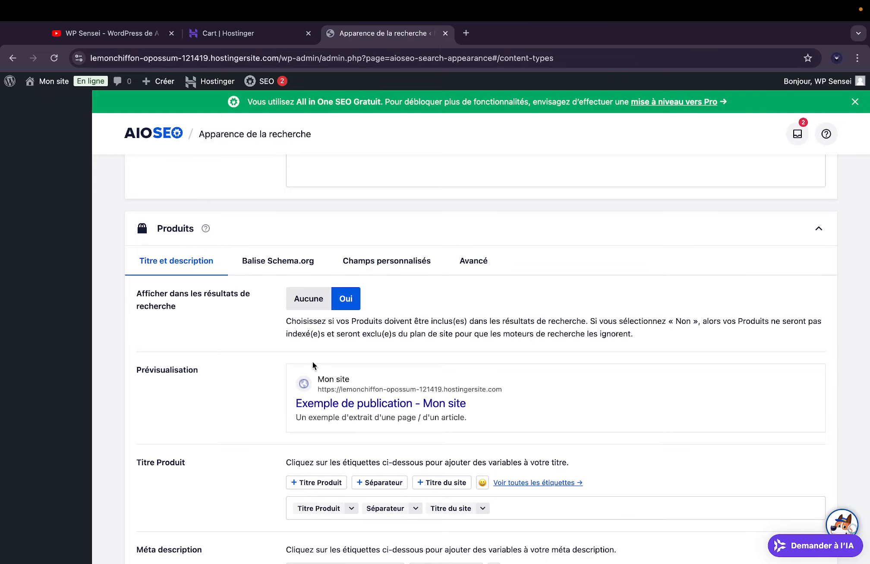
pyautogui.scroll(-5, 312, 363)
pyautogui.scroll(15, 383, 395)
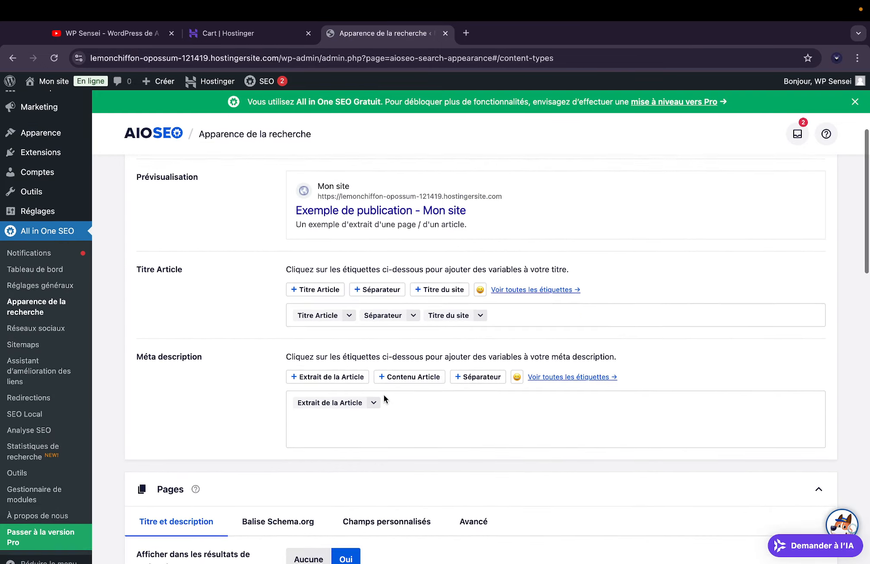
# - Open the Taxonomies settings and review the search options for Catégories, Étiquettes and the product taxonomies, including the advanced Catégories options
pyautogui.scroll(4, 384, 395)
pyautogui.click(328, 181)
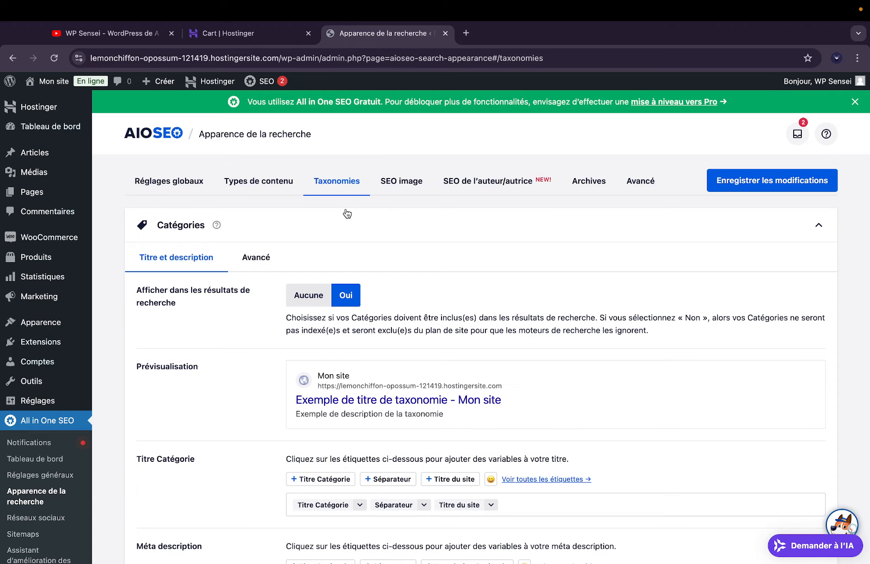
pyautogui.scroll(-8, 380, 310)
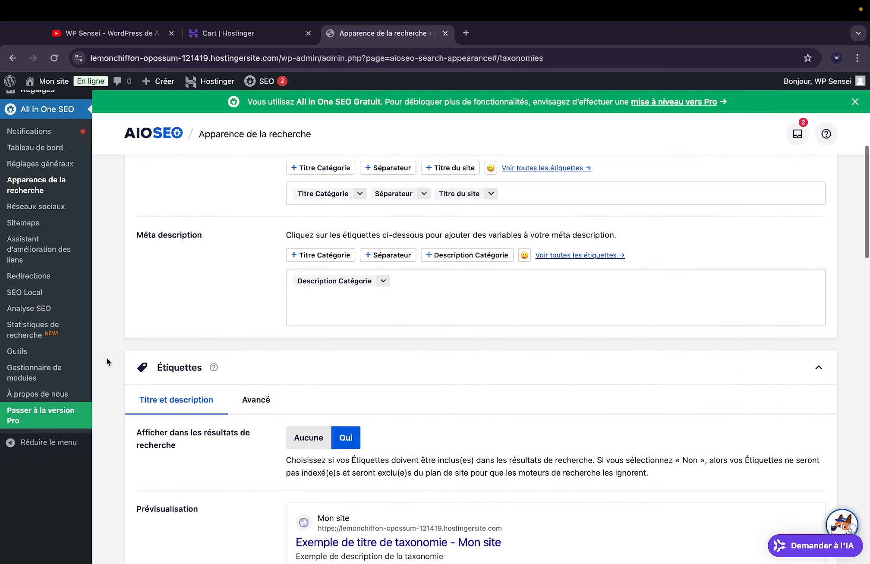
pyautogui.scroll(8, 233, 389)
pyautogui.scroll(-1, 235, 386)
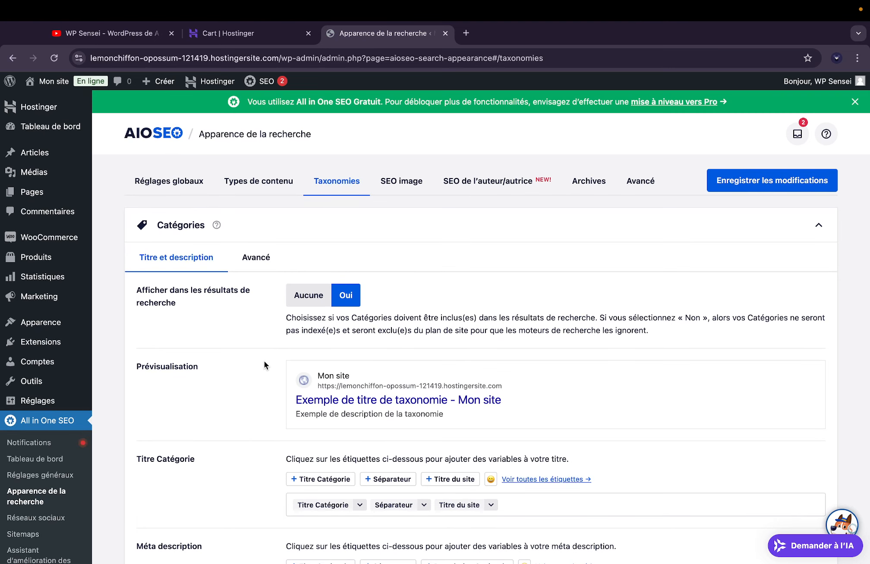
pyautogui.scroll(-4, 264, 361)
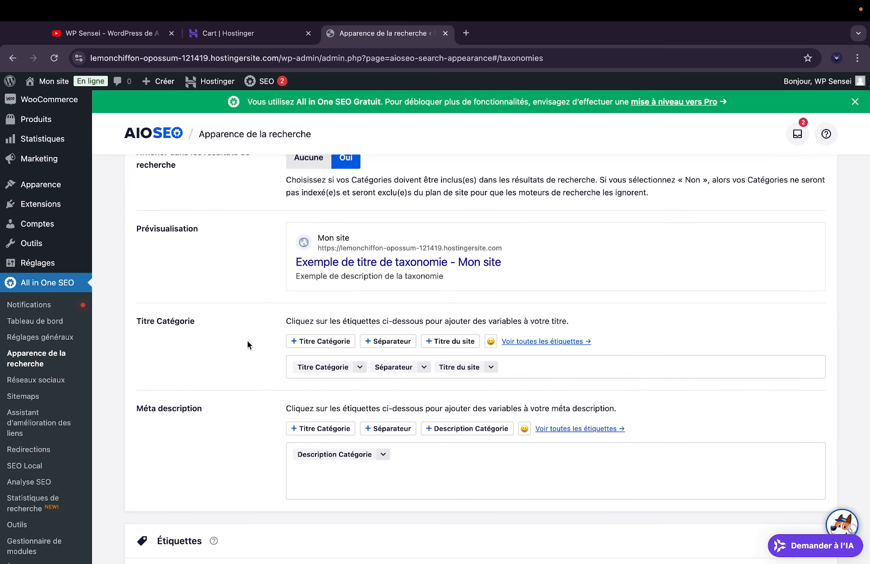
pyautogui.scroll(-19, 260, 363)
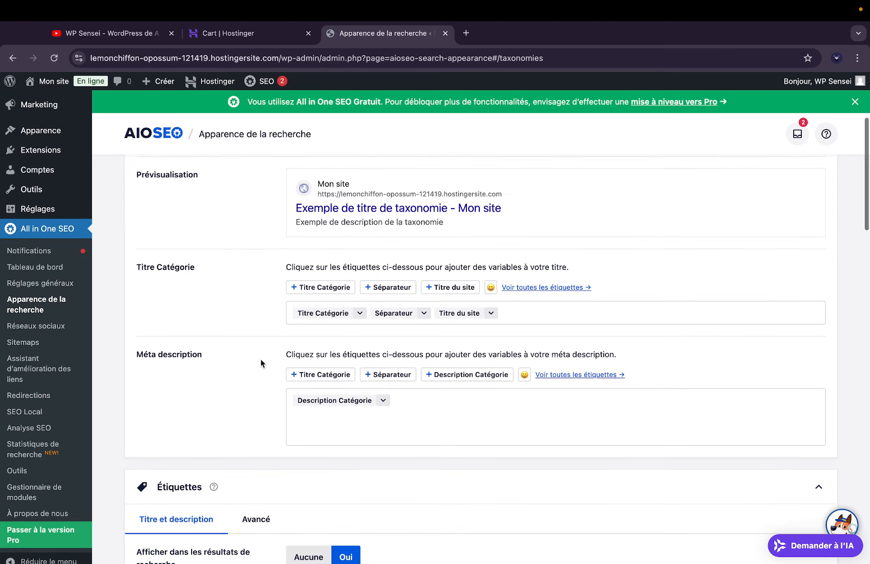
pyautogui.scroll(-15, 261, 364)
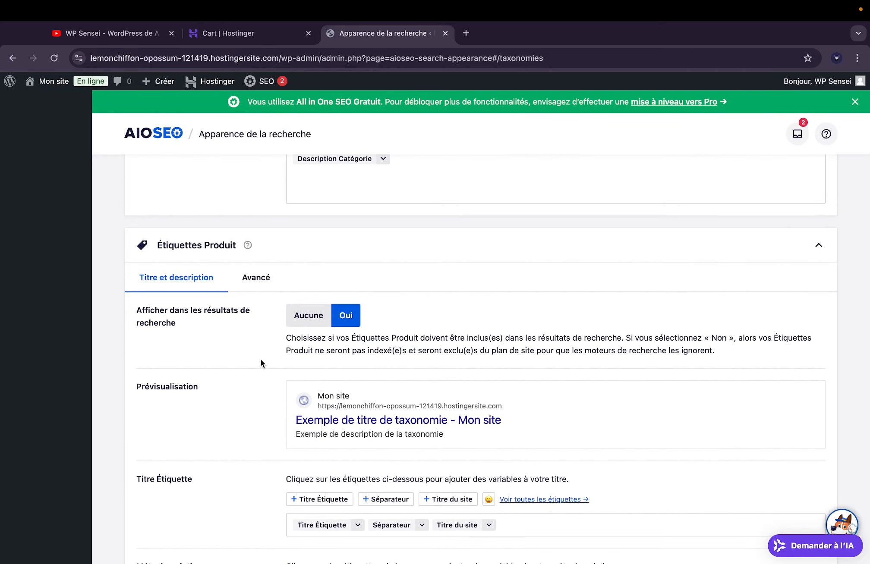
pyautogui.scroll(-7, 260, 362)
pyautogui.scroll(20, 260, 363)
pyautogui.scroll(18, 260, 363)
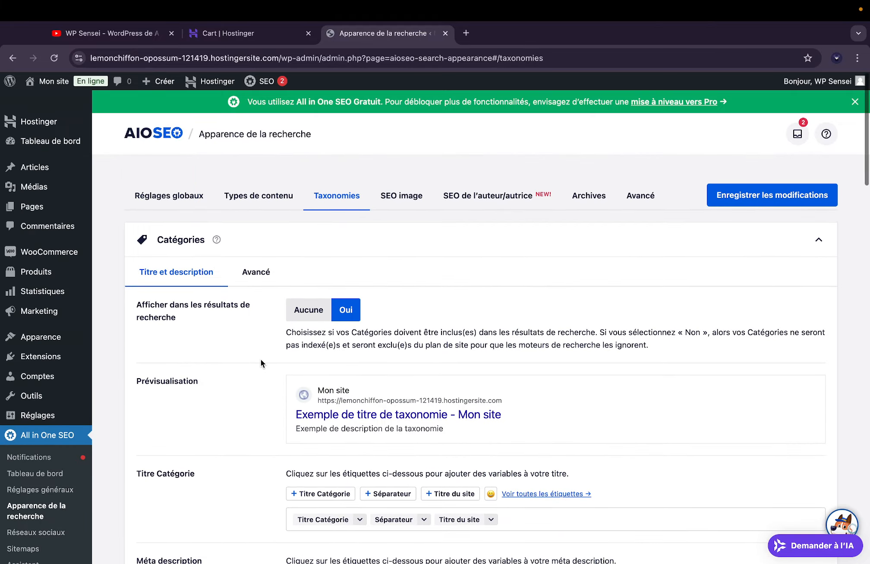
pyautogui.click(248, 257)
# - Review the SEO image settings, including the attachment URL redirection, and view the SEO de l'auteur/autrice section
pyautogui.click(402, 189)
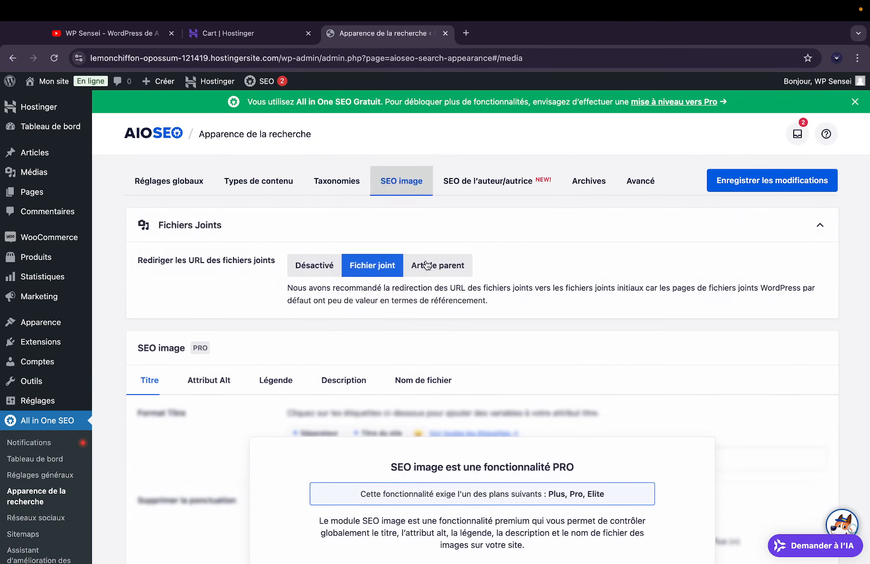
pyautogui.scroll(-4, 234, 246)
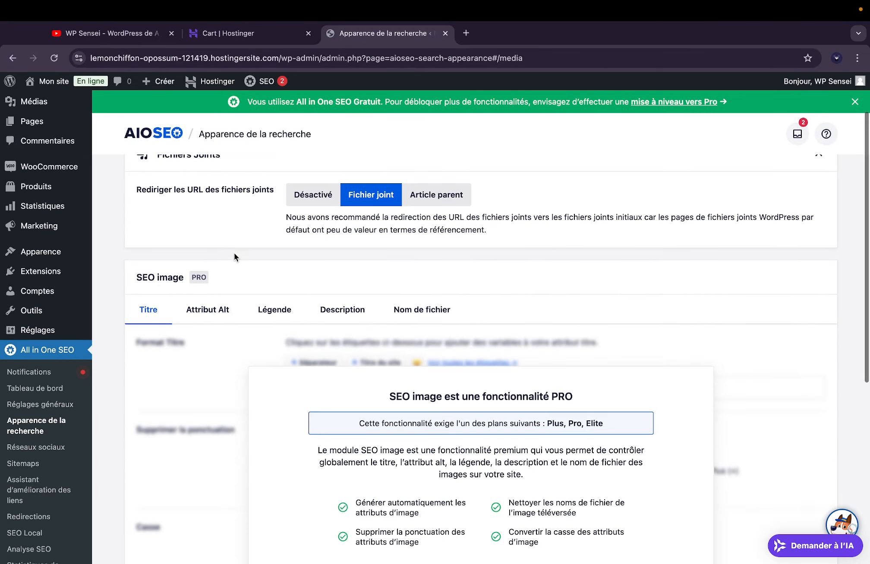
pyautogui.scroll(4, 234, 253)
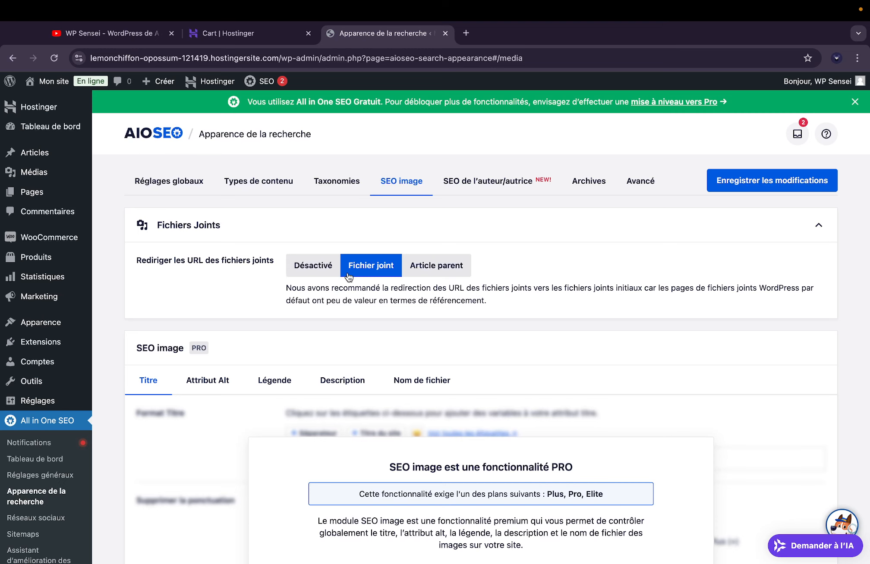
pyautogui.click(467, 183)
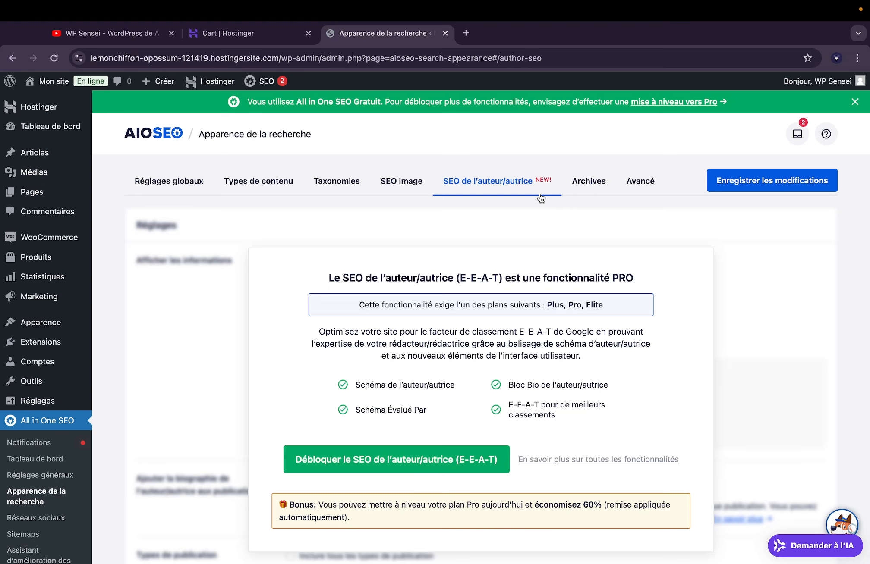
# - Open the Archives settings and review the title and description options for Author Archives, Date Archives and Search Page
pyautogui.click(589, 180)
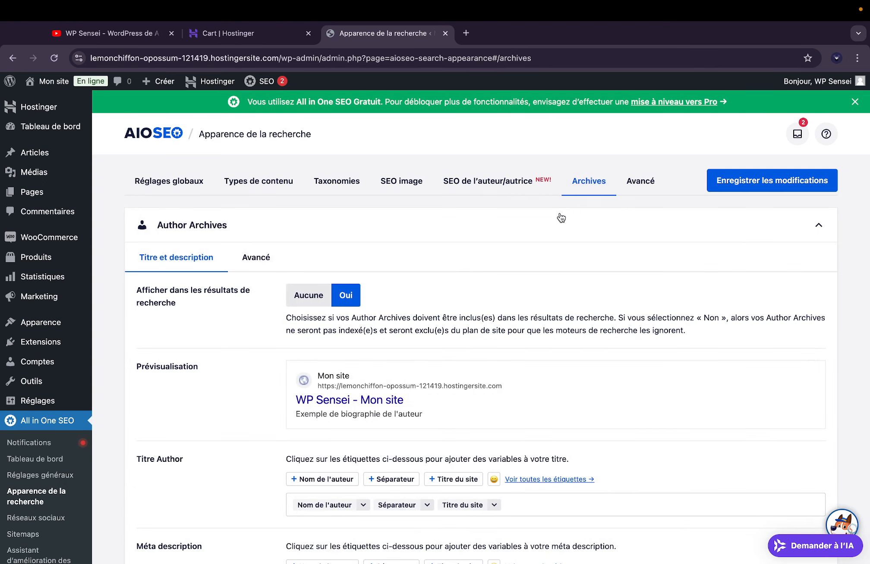
pyautogui.scroll(-1, 513, 233)
pyautogui.scroll(-2, 513, 232)
pyautogui.scroll(2, 513, 232)
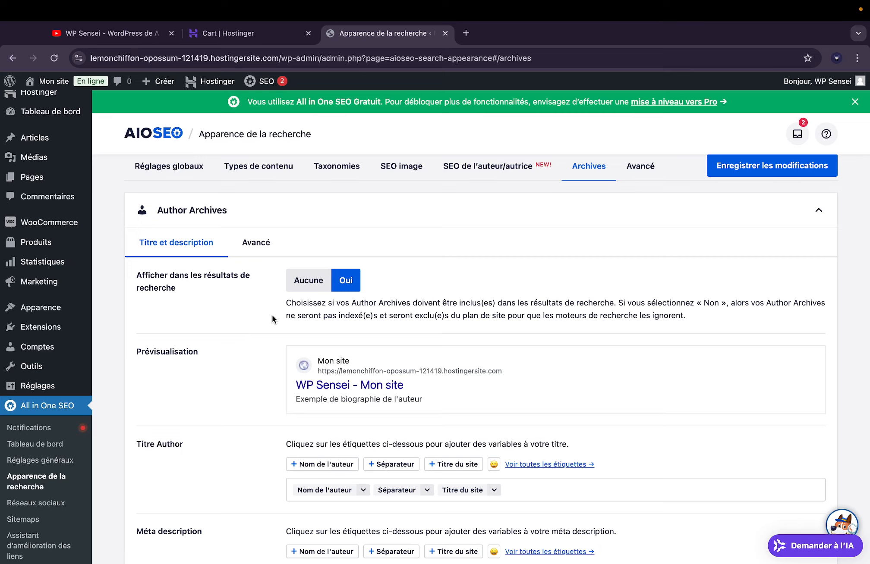
pyautogui.scroll(-3, 272, 320)
pyautogui.scroll(-8, 272, 320)
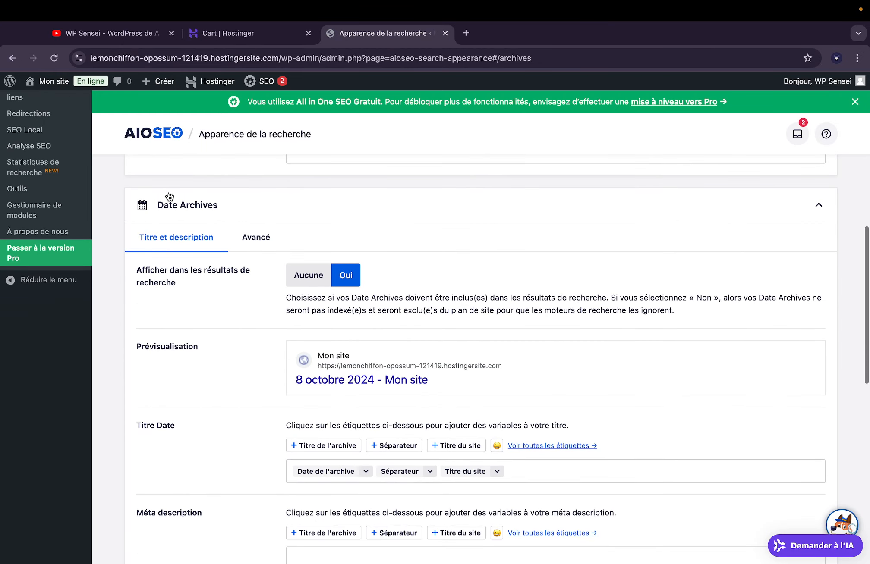
pyautogui.scroll(-9, 268, 313)
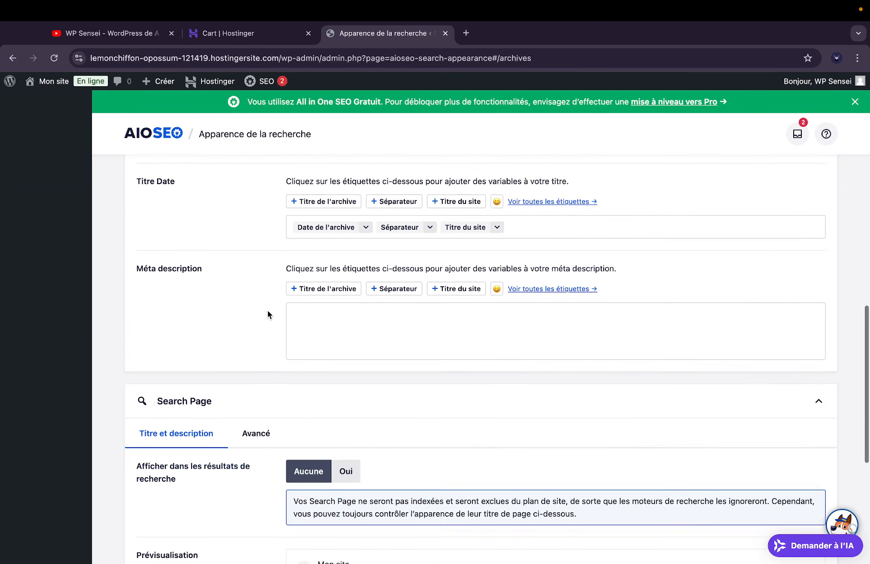
pyautogui.scroll(-2, 268, 313)
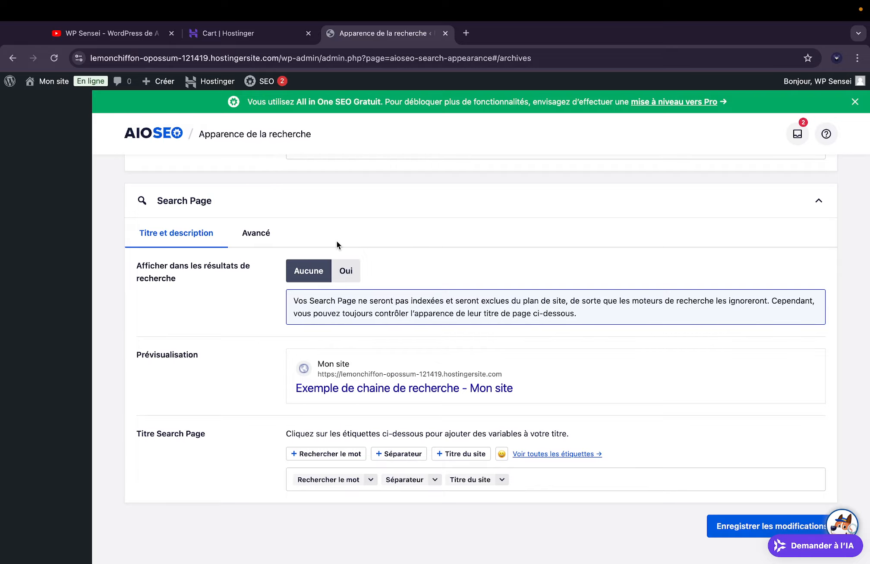
pyautogui.scroll(20, 337, 241)
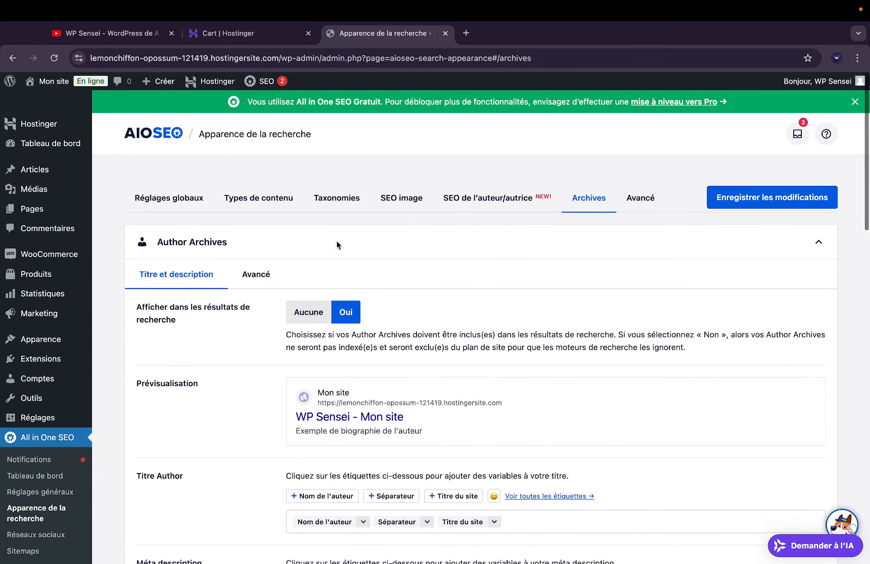
# - Open the Avancé search appearance settings and review the global robots meta, sitelinks search box, meta keywords, shortcodes and Format paginé options
pyautogui.click(649, 176)
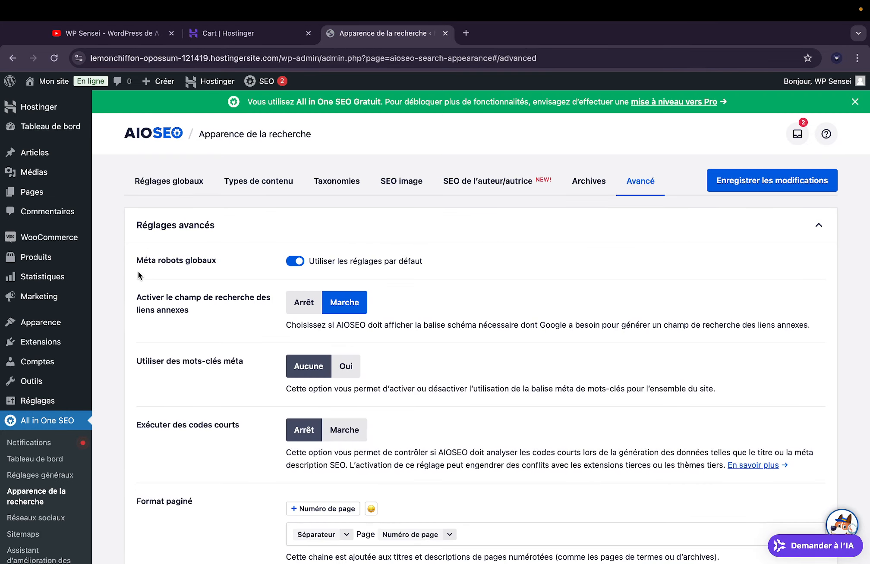
pyautogui.scroll(-1, 138, 271)
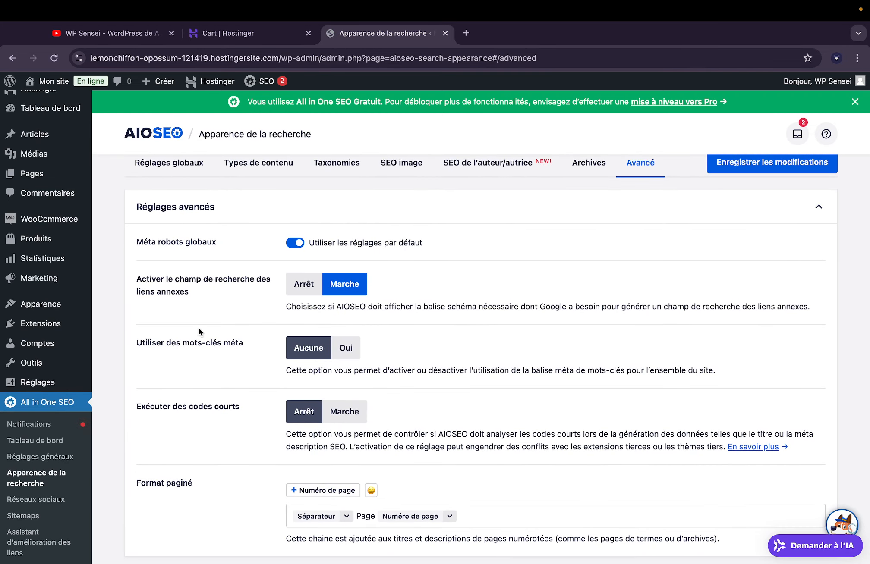
pyautogui.scroll(-3, 198, 330)
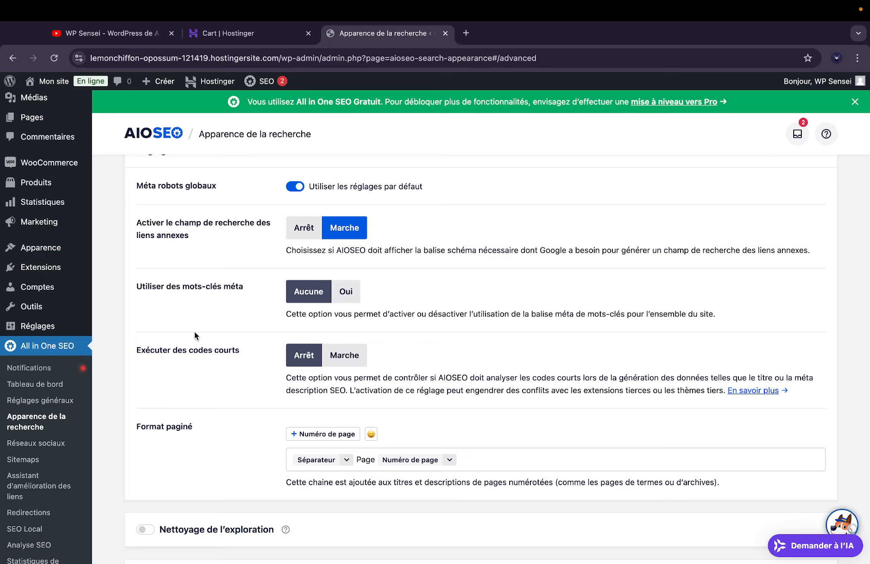
pyautogui.scroll(-2, 213, 371)
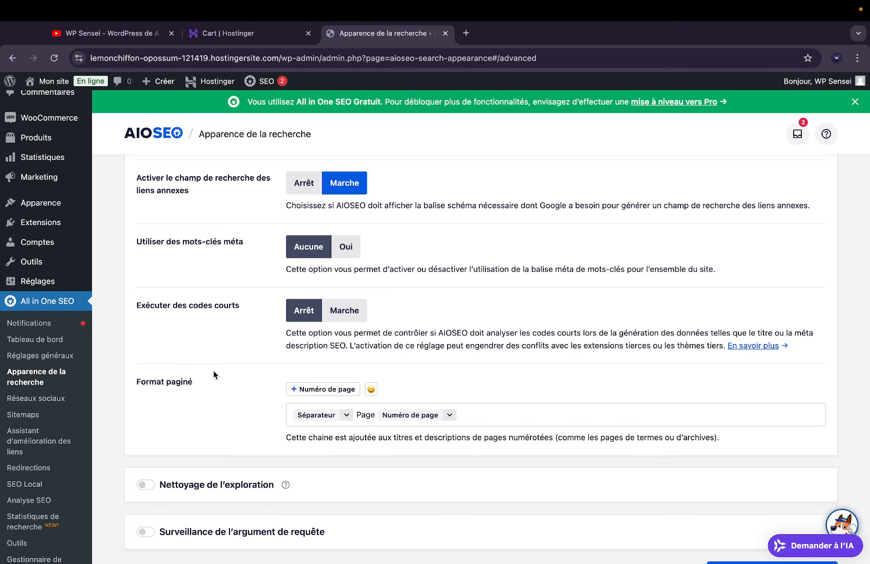
pyautogui.scroll(-2, 214, 371)
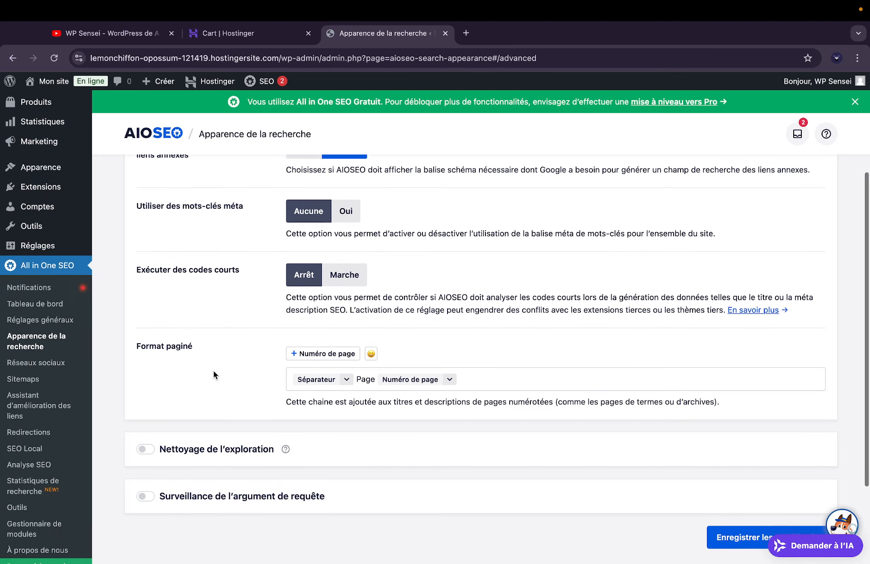
pyautogui.scroll(-1, 214, 370)
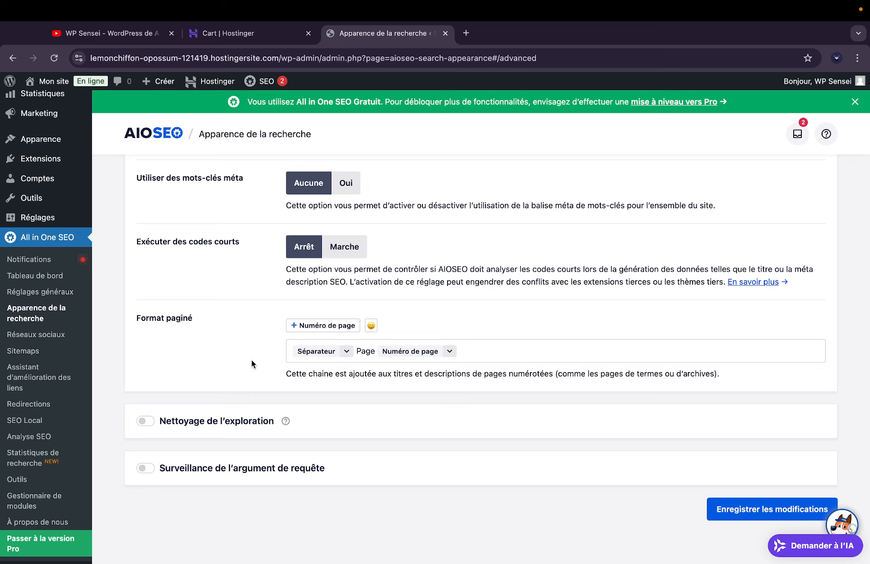
pyautogui.click(359, 352)
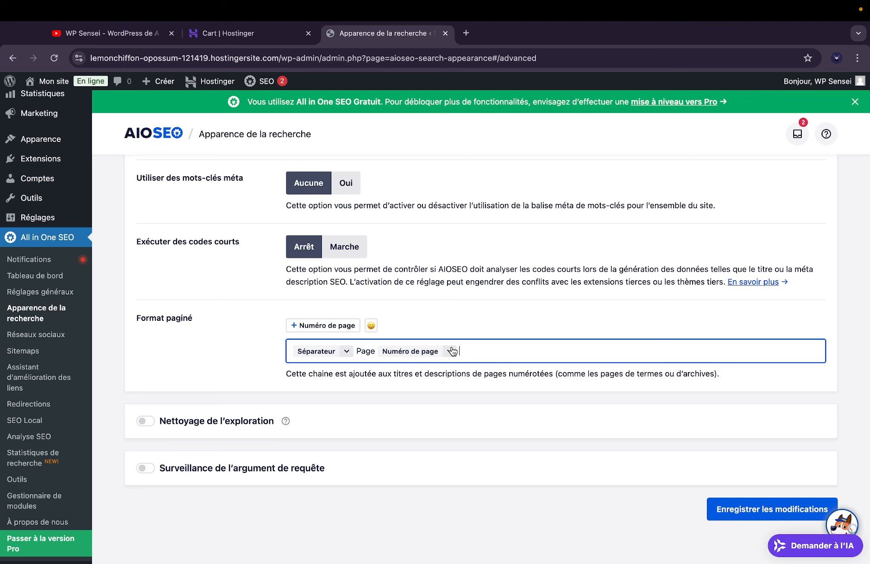
# - Enable Nettoyage de l'exploration and bring up its RSS feed options
pyautogui.click(145, 421)
pyautogui.scroll(-3, 190, 388)
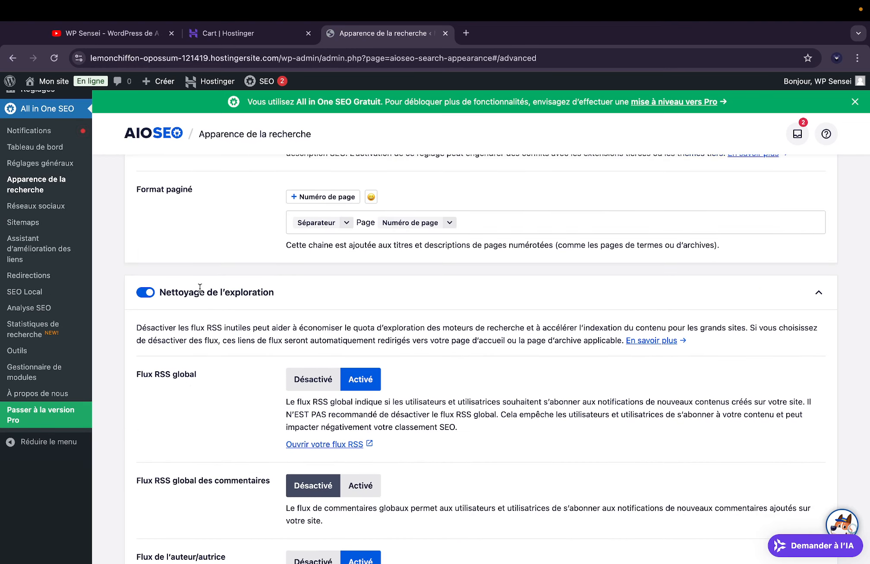
# - Review the Nettoyage de l'exploration feed options, from the global RSS feed to the taxonomy, Atom and RDF/RSS 1.0 feeds
pyautogui.scroll(-3, 201, 384)
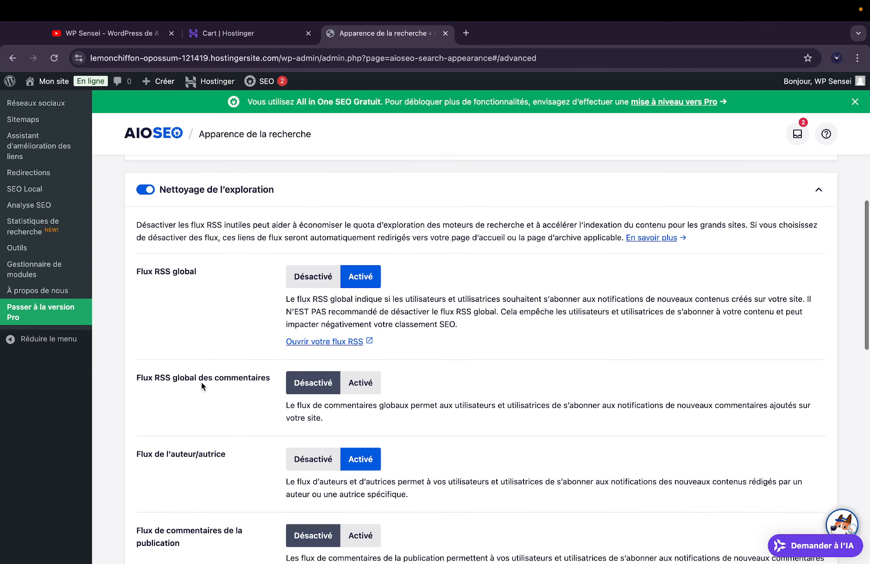
pyautogui.scroll(-2, 201, 382)
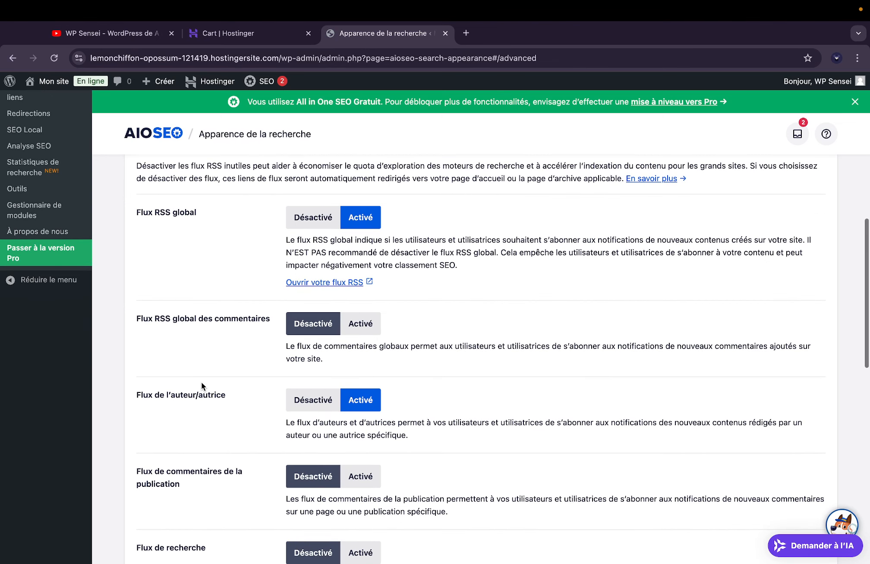
pyautogui.scroll(-15, 153, 212)
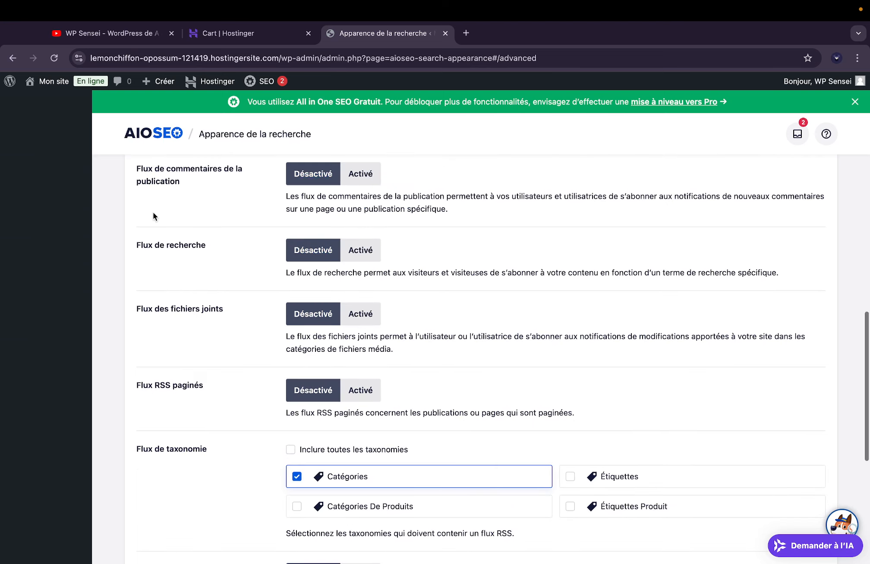
pyautogui.scroll(3, 153, 212)
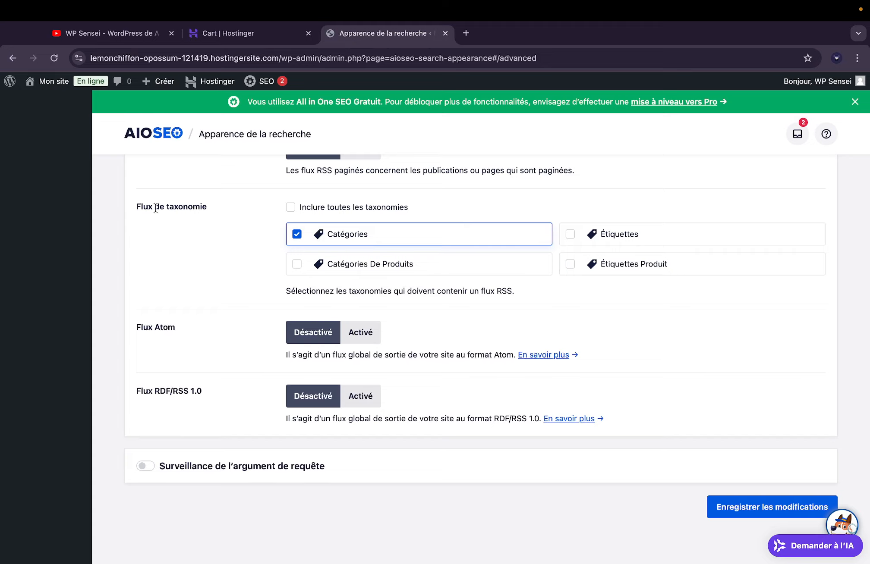
# - Enable Surveillance de l'argument de requête and review its log retention, query argument blocking form and URL log table
pyautogui.click(143, 467)
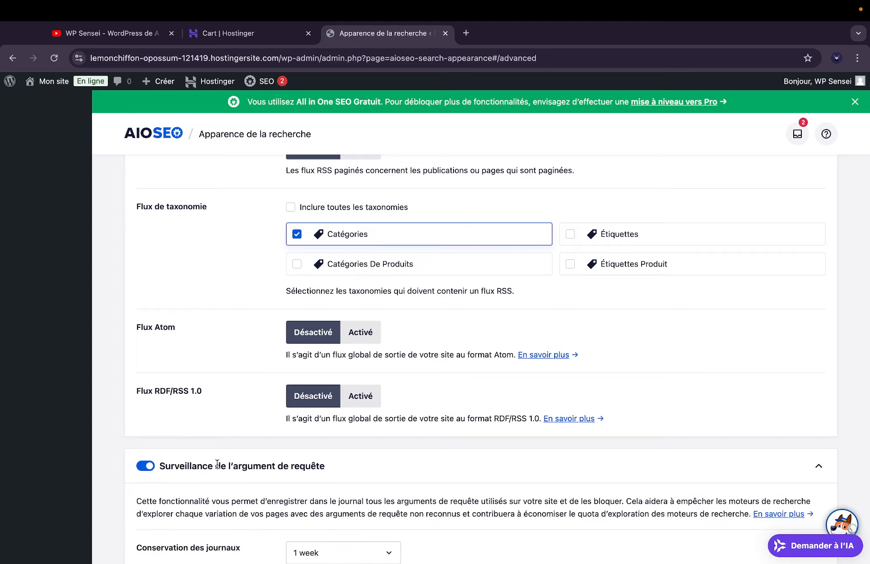
pyautogui.scroll(-7, 217, 463)
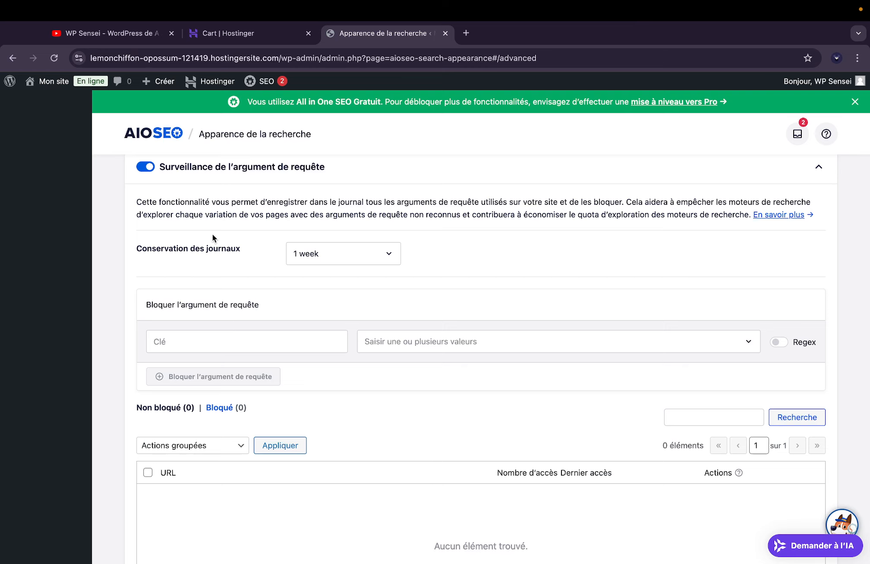
pyautogui.scroll(-3, 213, 236)
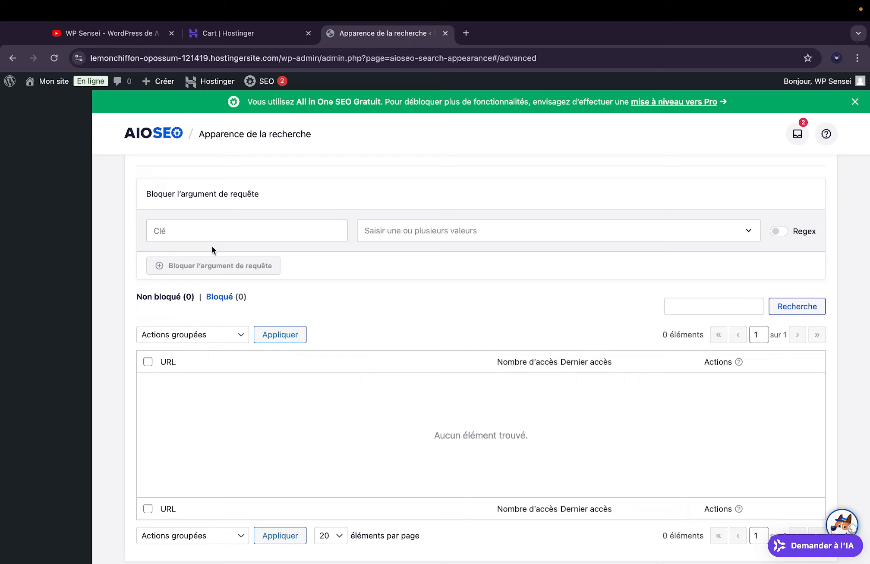
pyautogui.scroll(-2, 211, 246)
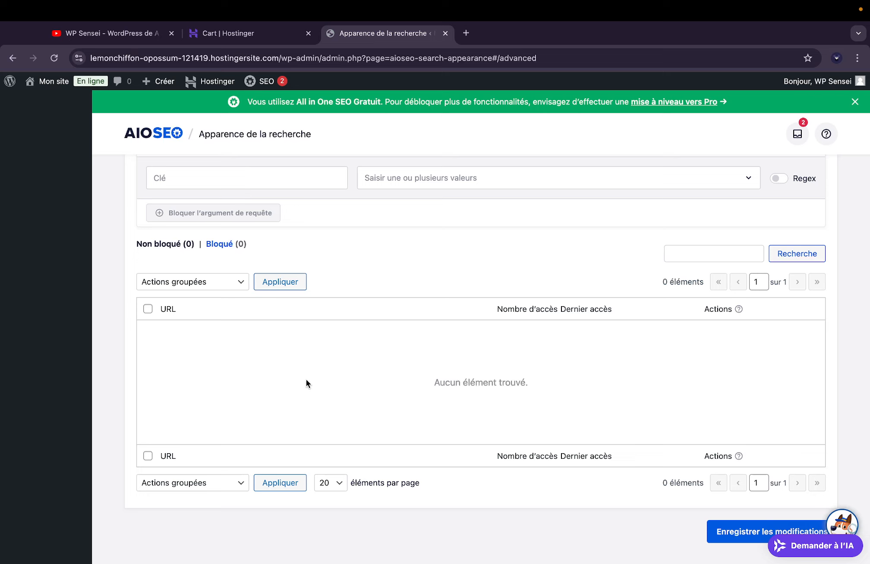
pyautogui.scroll(3, 306, 379)
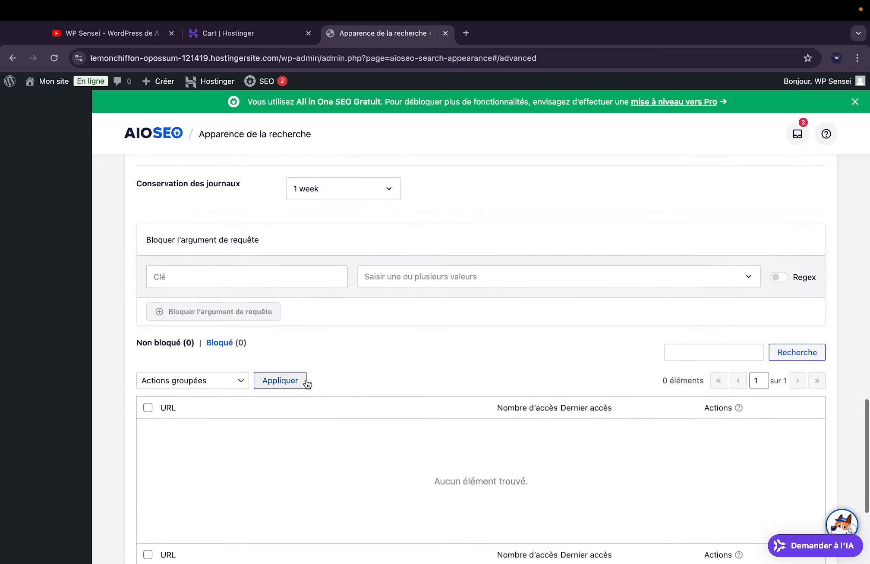
pyautogui.scroll(-3, 306, 379)
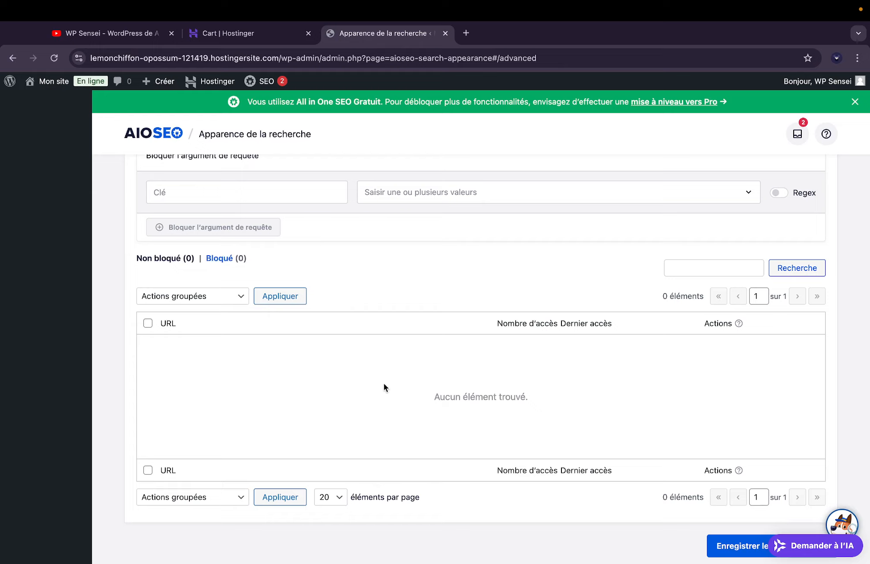
pyautogui.scroll(8, 384, 382)
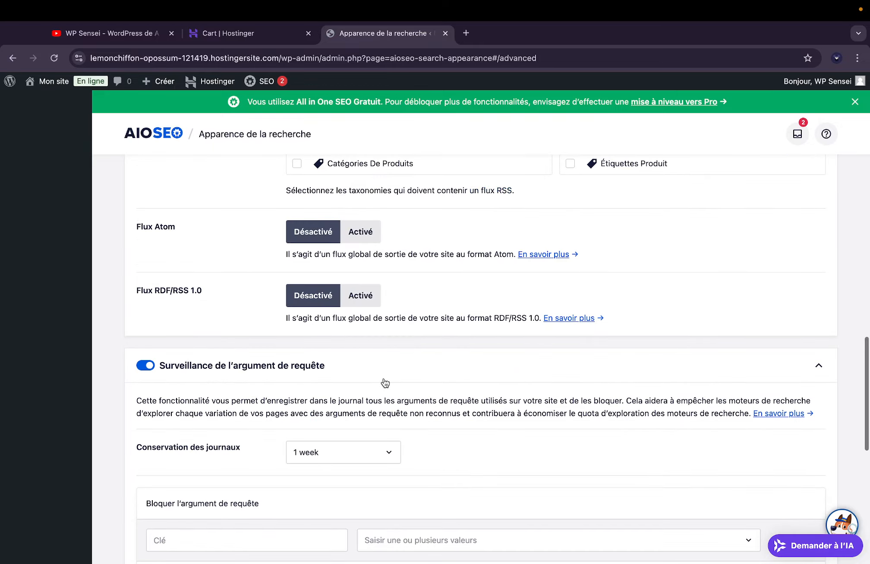
pyautogui.scroll(15, 377, 397)
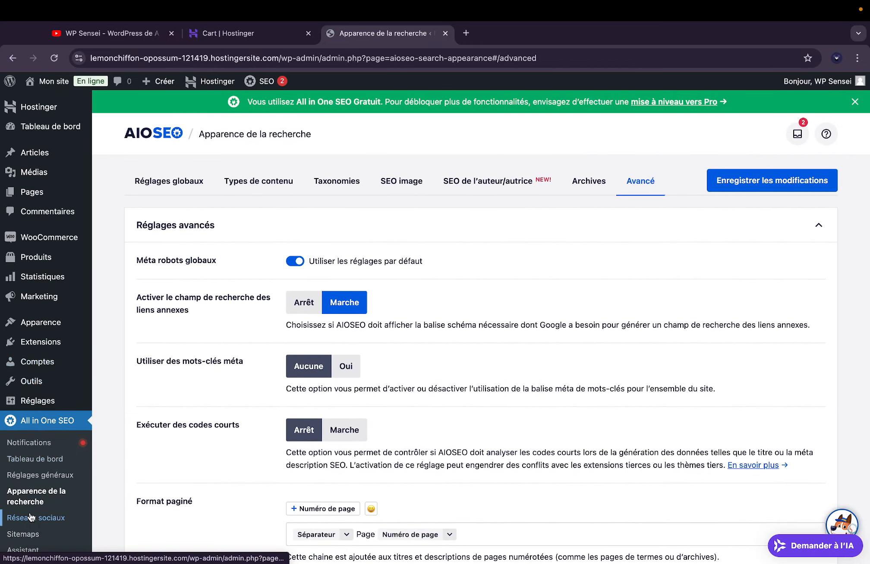
# - Open the Réseaux sociaux settings and review the shared username option and the main social profile URL fields
pyautogui.click(30, 517)
pyautogui.click(468, 232)
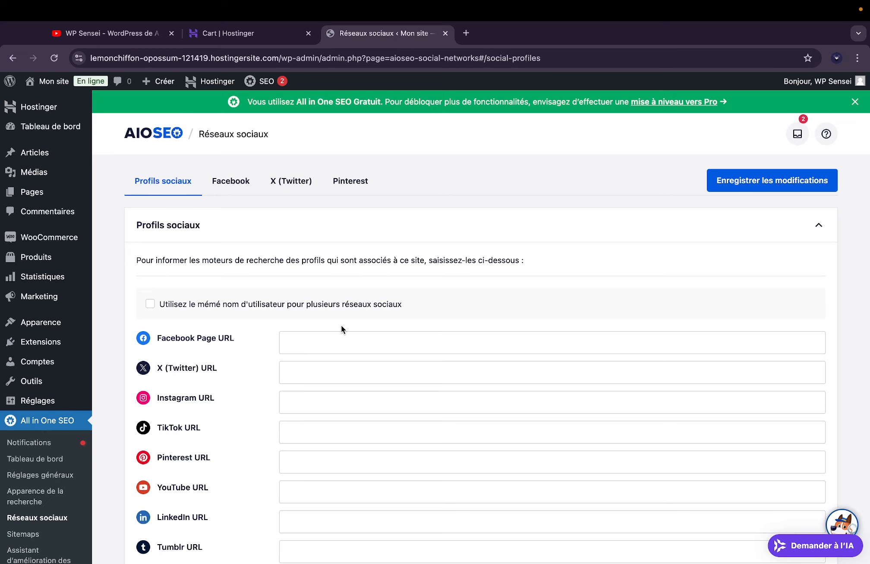
pyautogui.scroll(-2, 342, 327)
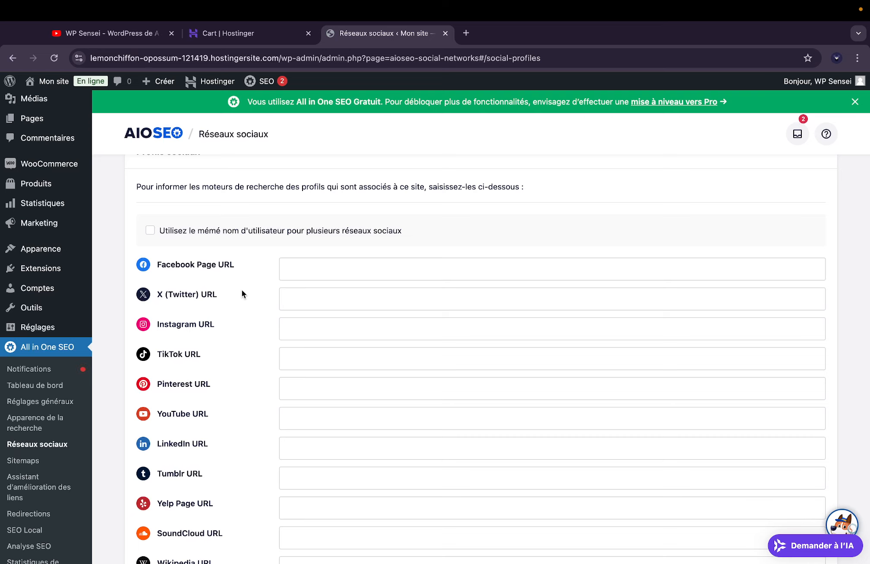
pyautogui.scroll(1, 242, 290)
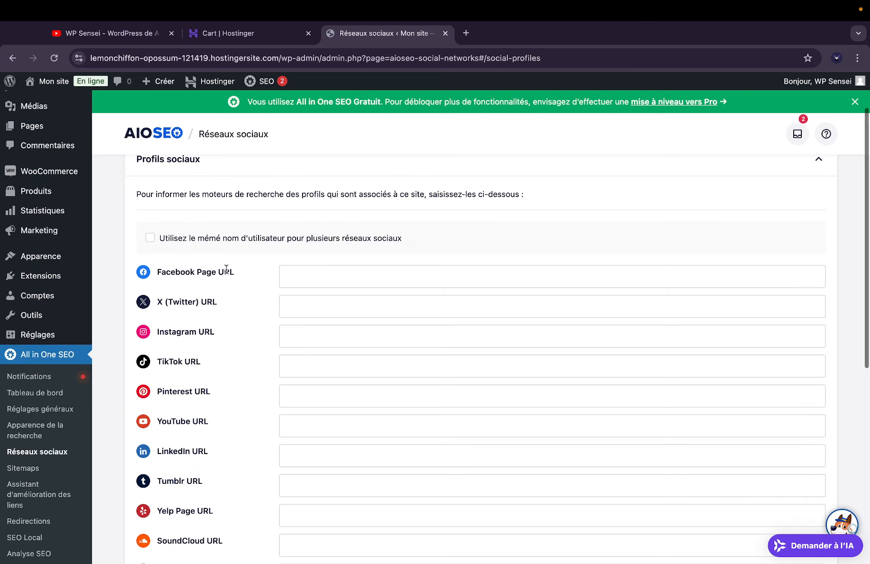
pyautogui.scroll(-4, 219, 344)
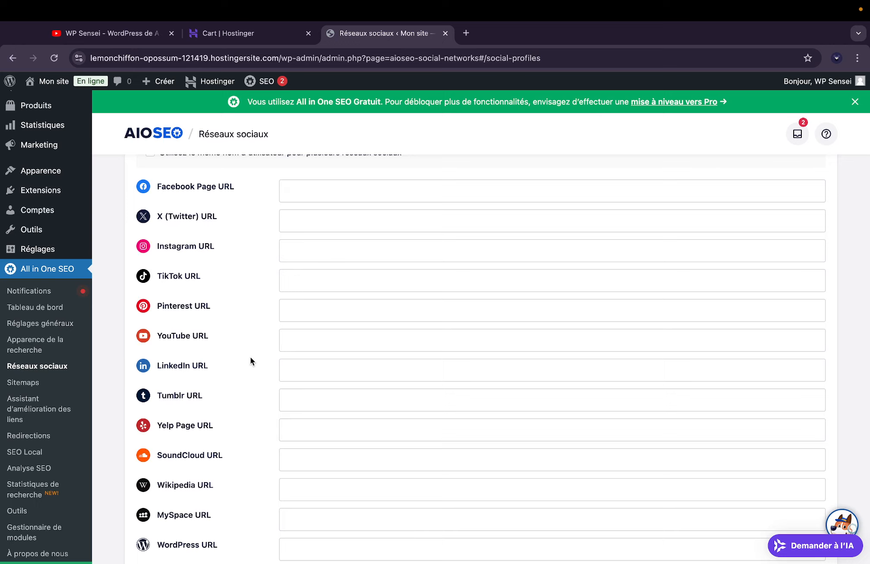
pyautogui.scroll(2, 251, 356)
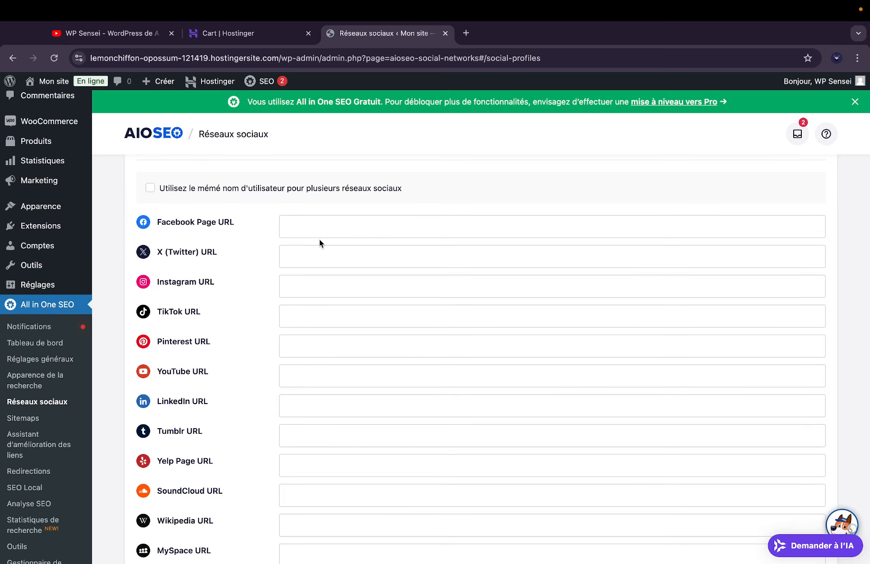
pyautogui.scroll(-3, 231, 303)
pyautogui.scroll(4, 232, 303)
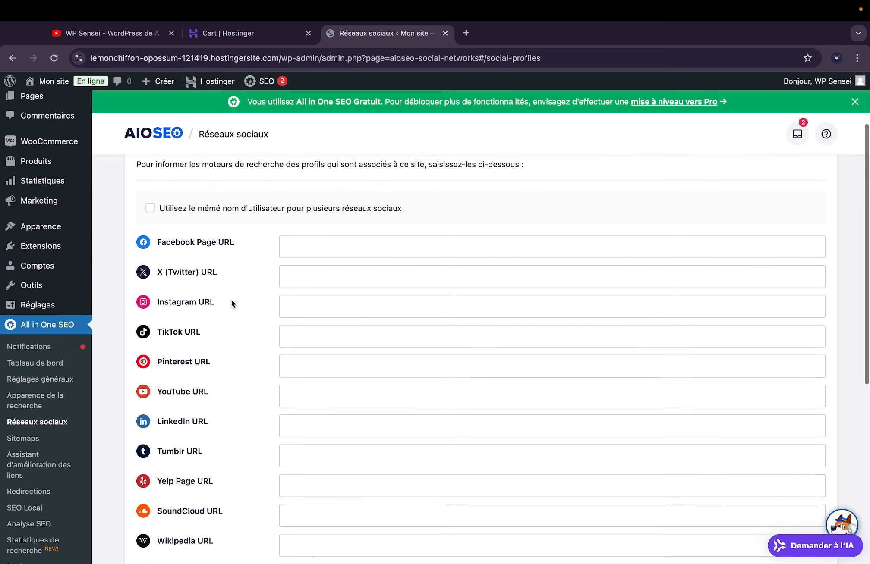
# - Examine the remaining profile URL fields, including SoundCloud, Wikipedia, MySpace and WordPress, and the Profils supplémentaires field
pyautogui.scroll(-3, 231, 305)
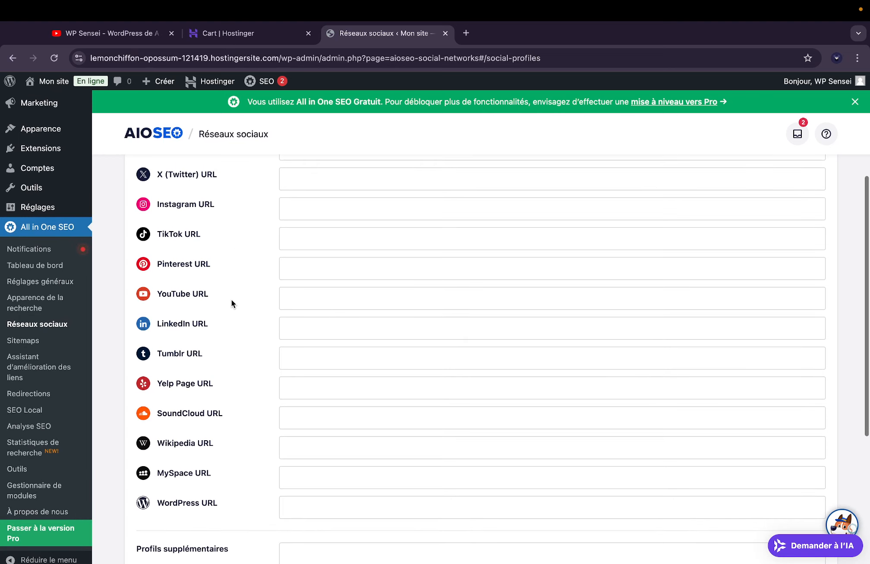
pyautogui.moveTo(154, 414); pyautogui.dragTo(239, 414)
pyautogui.click(238, 413)
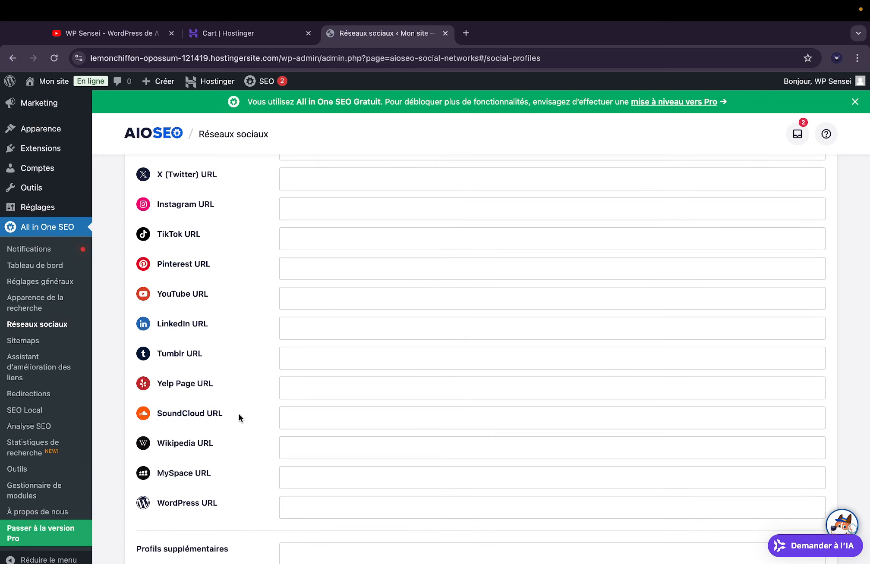
pyautogui.scroll(-1, 238, 408)
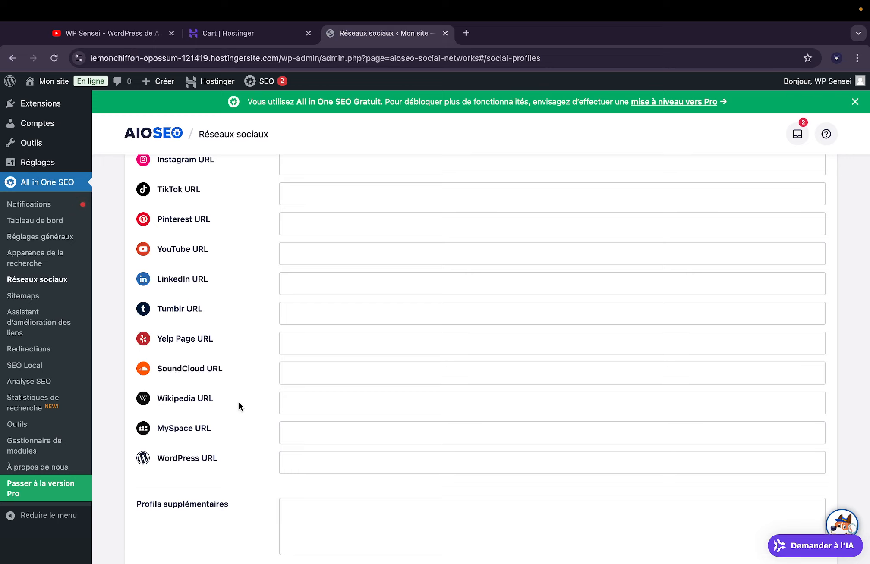
pyautogui.scroll(-5, 238, 402)
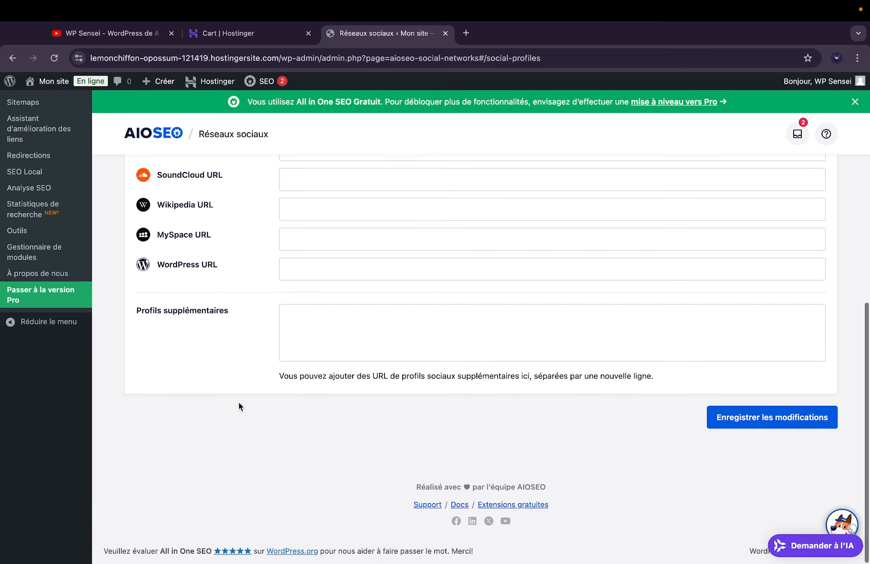
pyautogui.scroll(3, 239, 402)
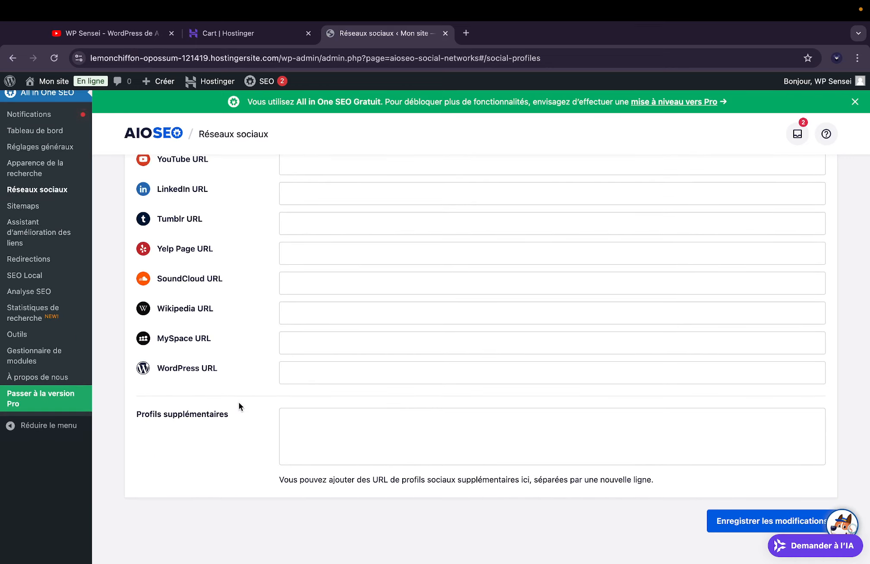
pyautogui.scroll(10, 239, 406)
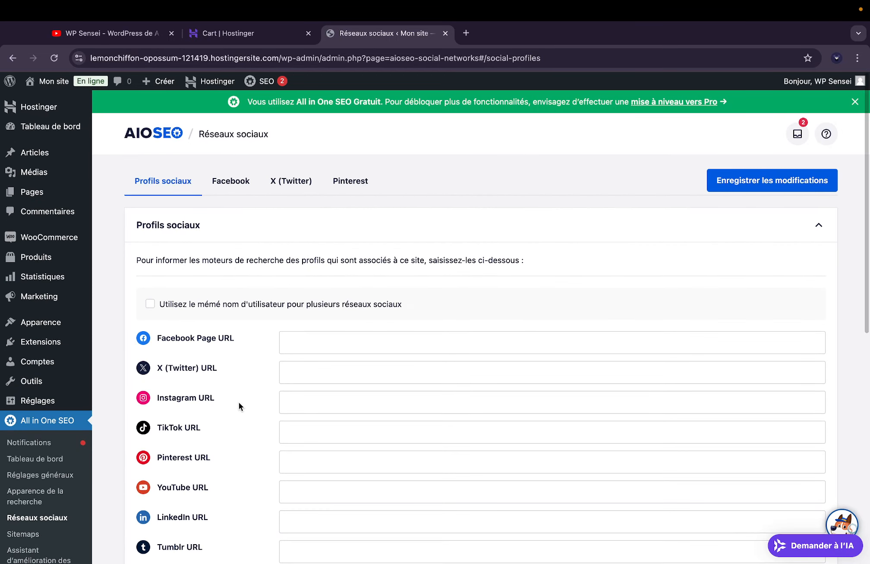
# - Open the Facebook social settings and review the Open Graph option, default image sources and default object types
pyautogui.click(229, 190)
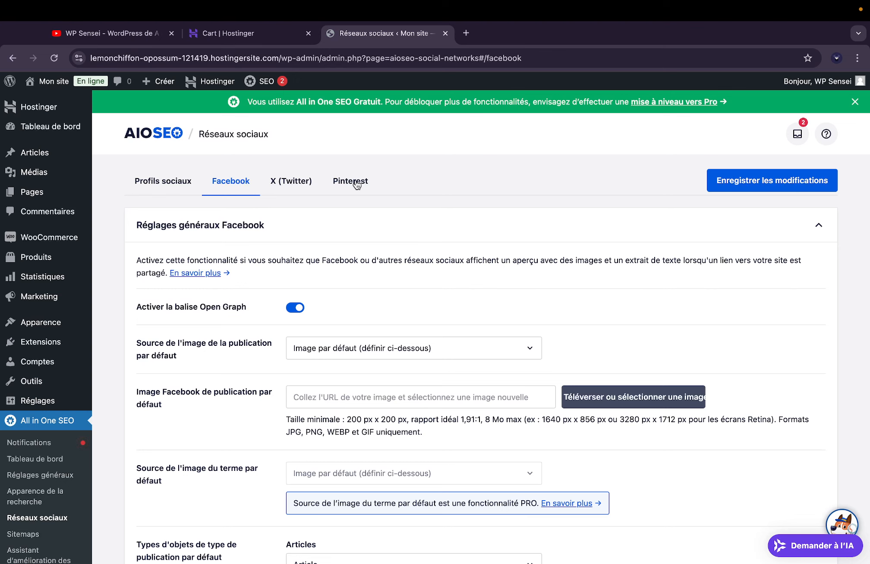
pyautogui.scroll(-3, 210, 314)
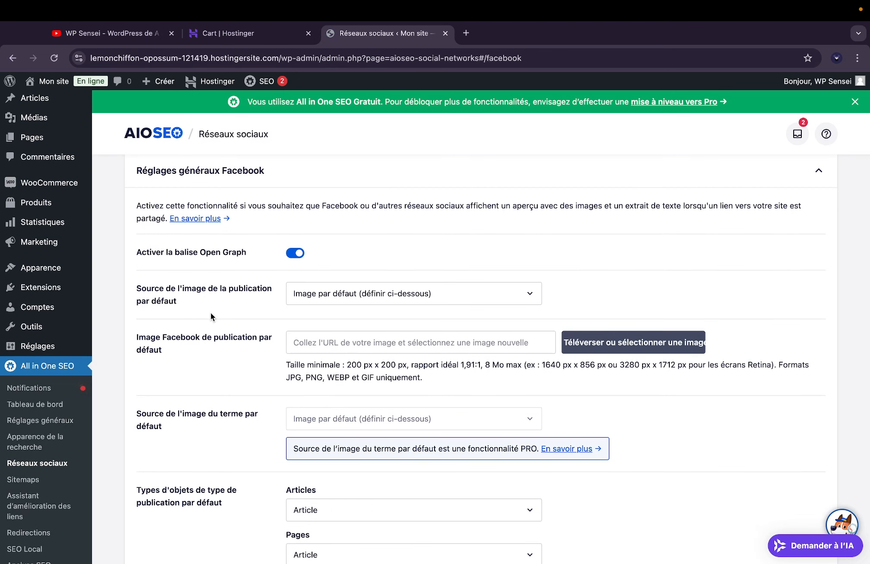
pyautogui.scroll(2, 211, 312)
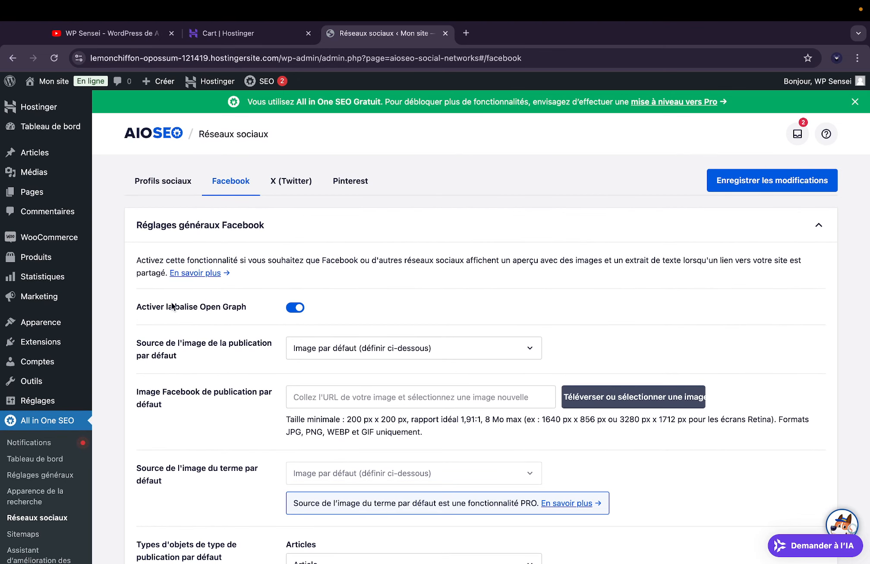
pyautogui.scroll(-2, 253, 388)
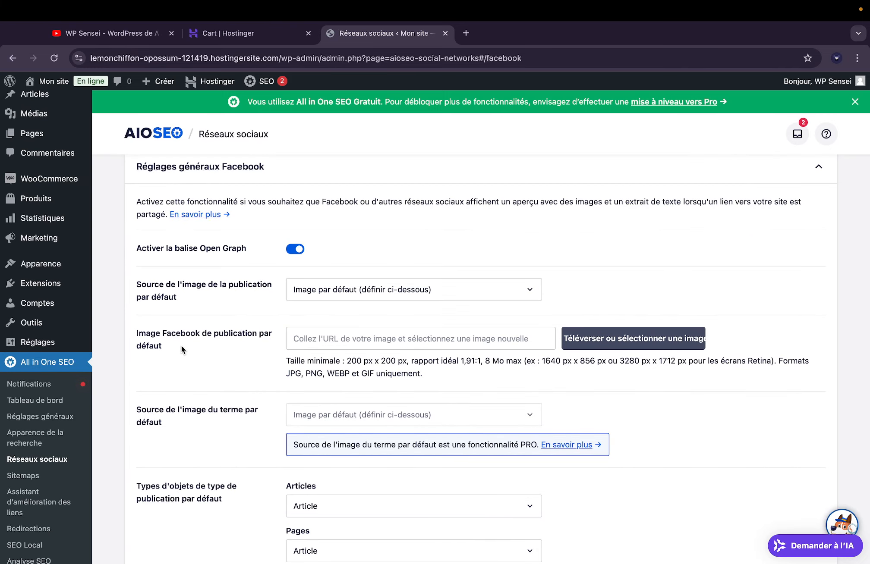
pyautogui.scroll(3, 241, 199)
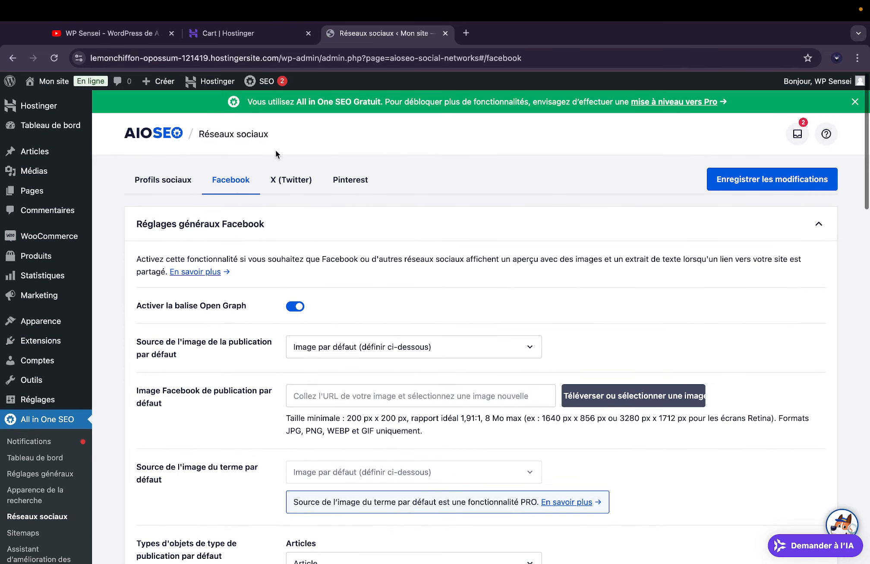
pyautogui.scroll(-6, 211, 352)
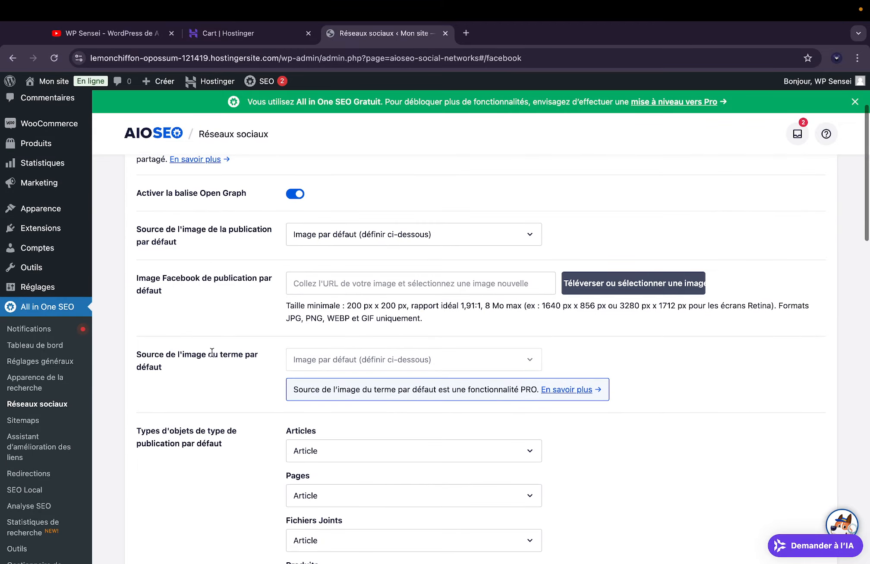
pyautogui.scroll(-8, 212, 352)
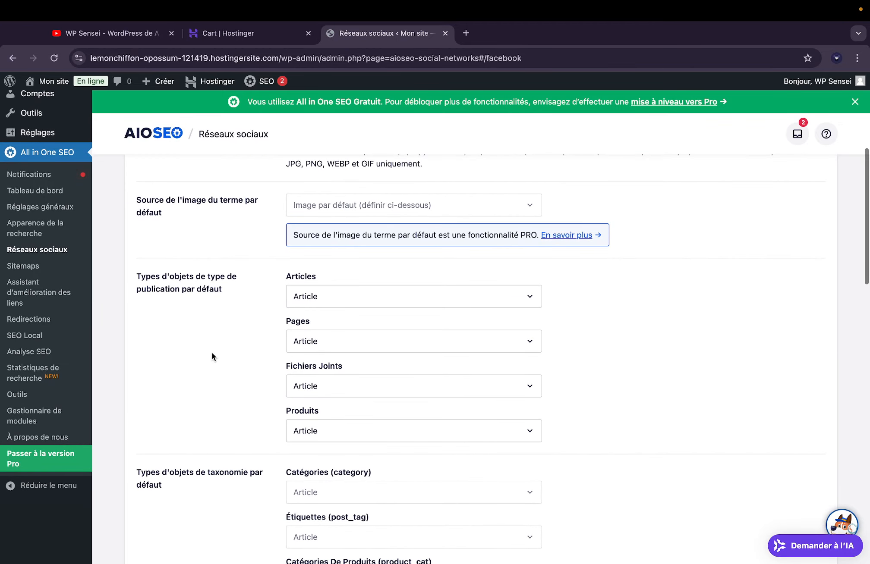
# - Review the Facebook home page settings, including the preview, image, title, description and object type
pyautogui.scroll(-20, 211, 357)
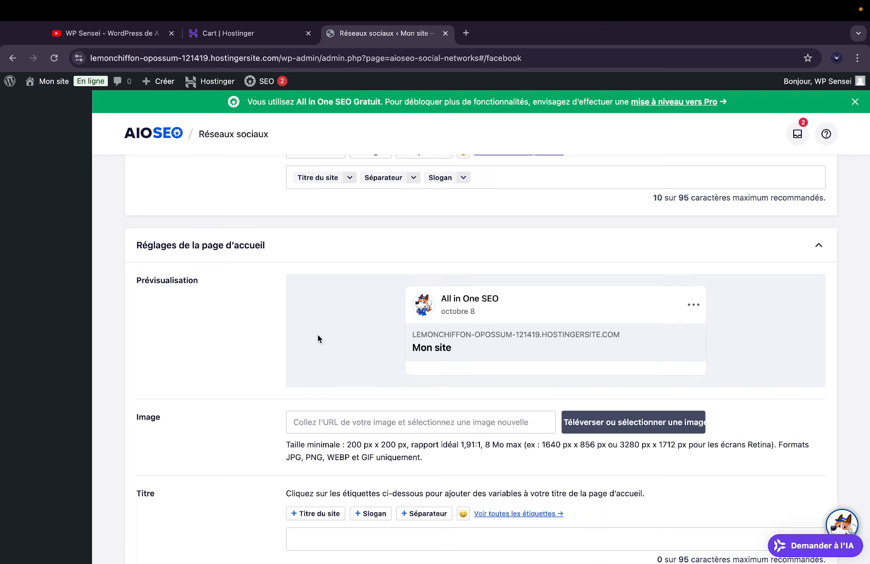
pyautogui.scroll(-12, 318, 336)
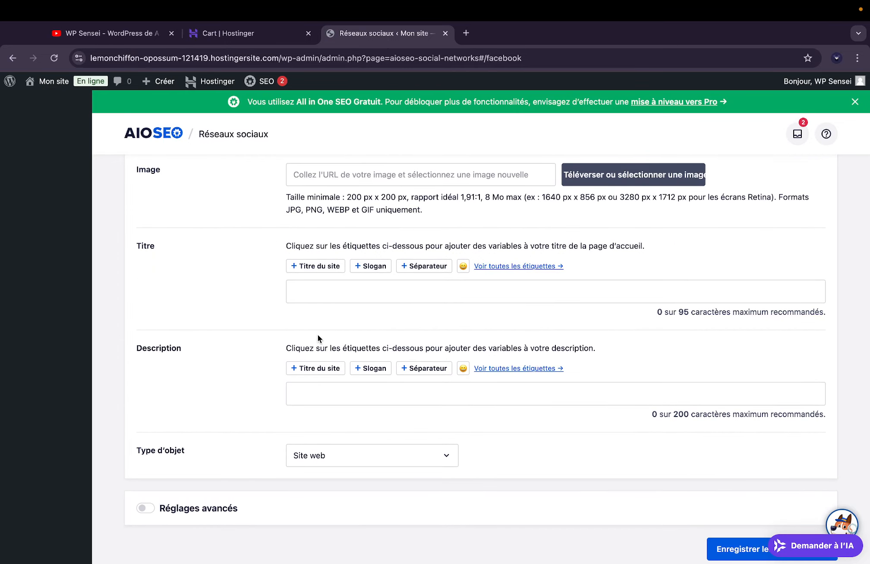
pyautogui.scroll(15, 316, 314)
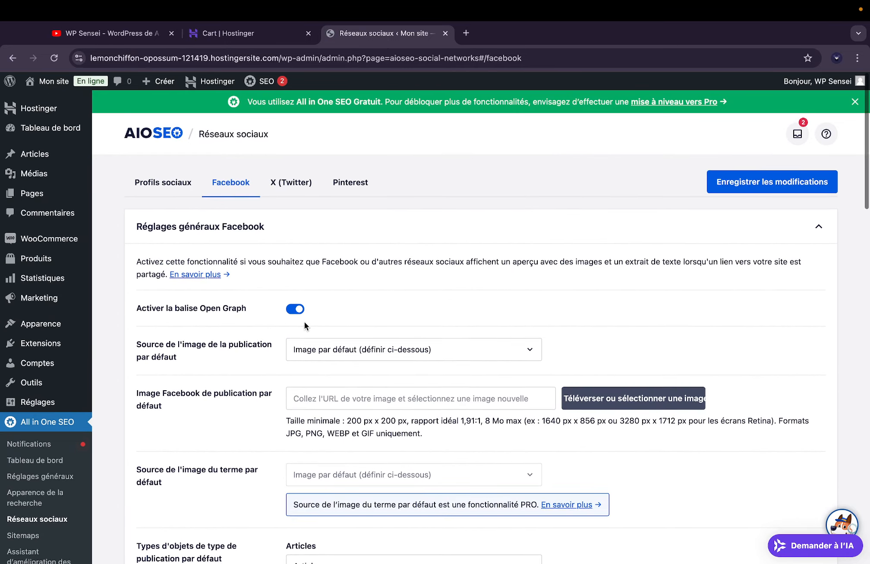
# - Open the Sitemaps settings of All in One SEO on the Plan de site général section
pyautogui.scroll(-4, 43, 380)
pyautogui.click(23, 388)
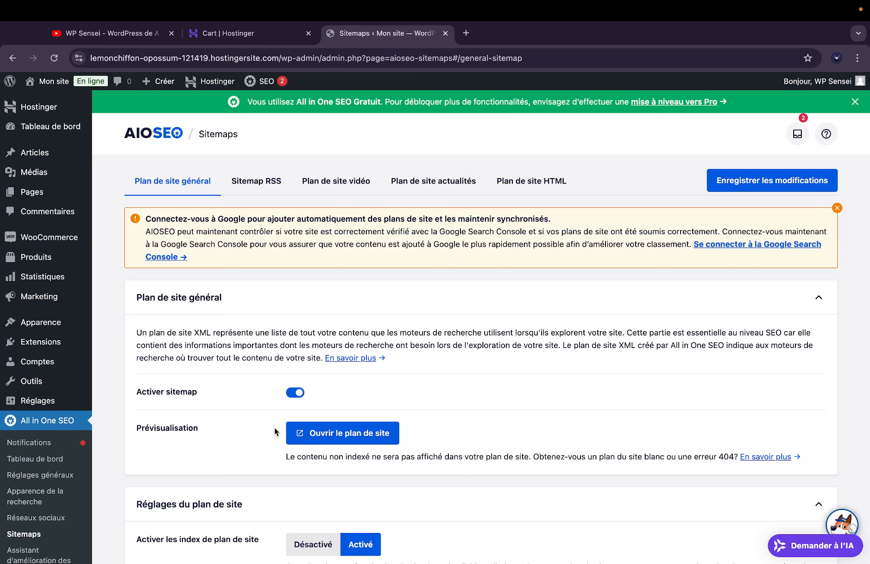
# - Review the general sitemap settings, including activation, sitemap indexes, links per sitemap, post types, taxonomies, and date and author archives
pyautogui.scroll(-1, 208, 374)
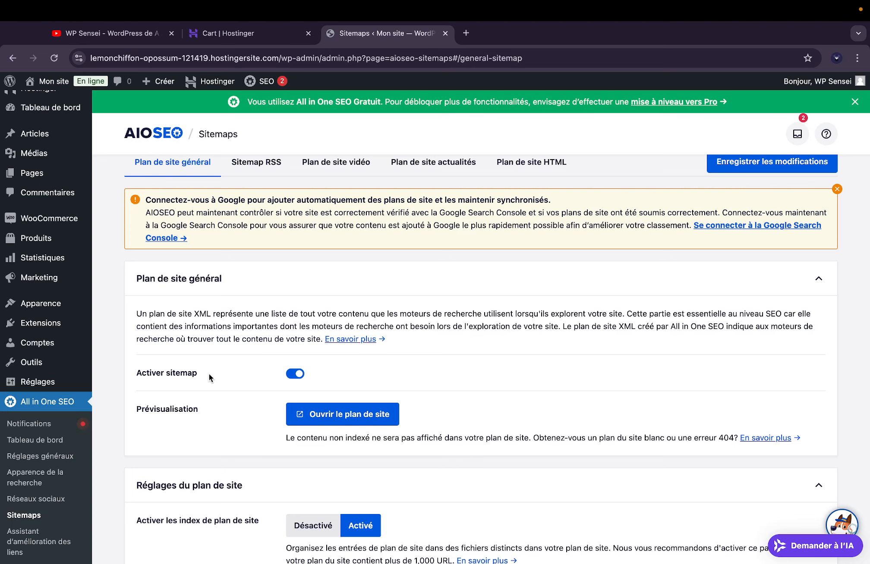
pyautogui.scroll(1, 209, 373)
pyautogui.scroll(-5, 249, 341)
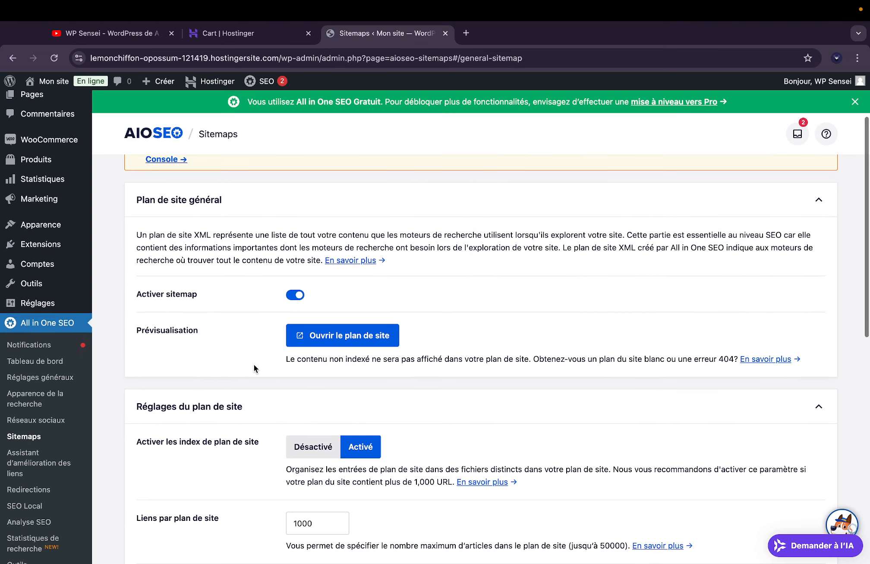
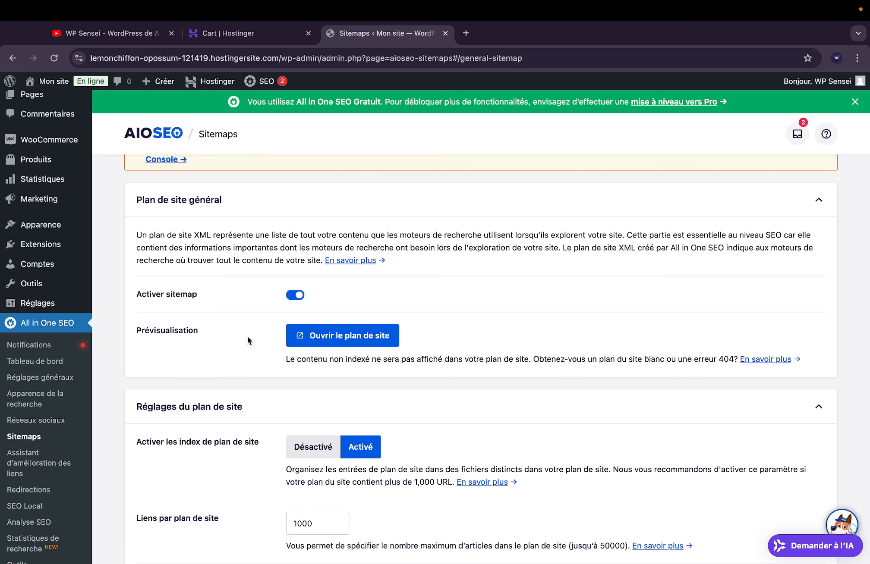
pyautogui.scroll(-3, 248, 337)
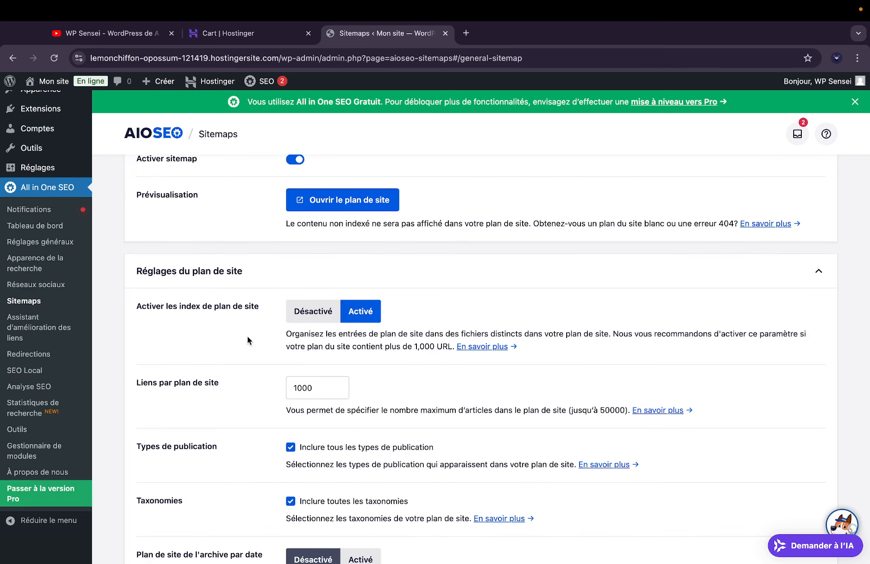
pyautogui.scroll(-3, 248, 337)
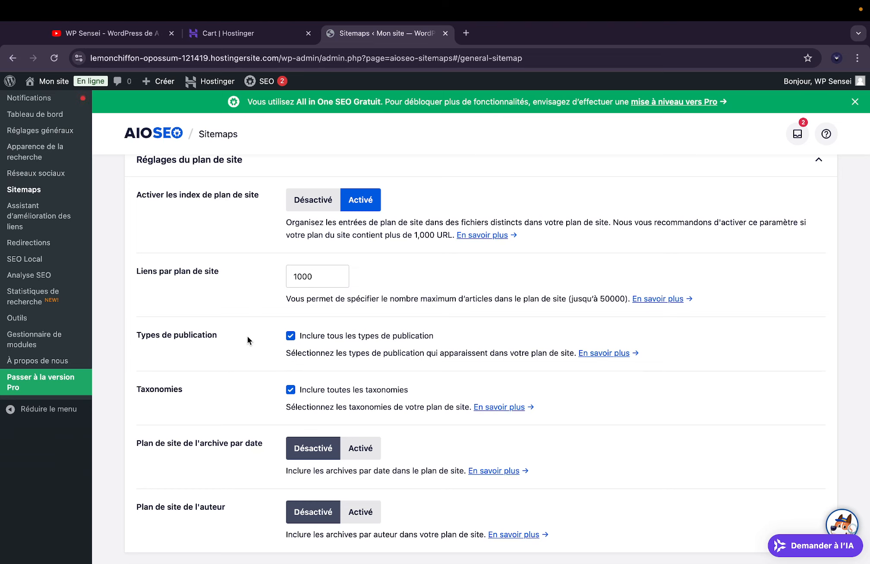
pyautogui.scroll(-1, 247, 338)
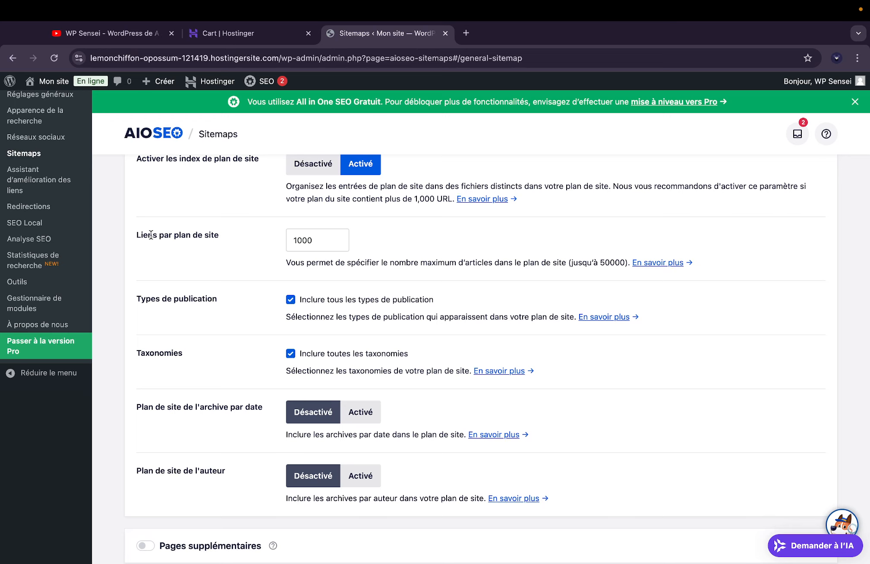
pyautogui.scroll(-3, 211, 319)
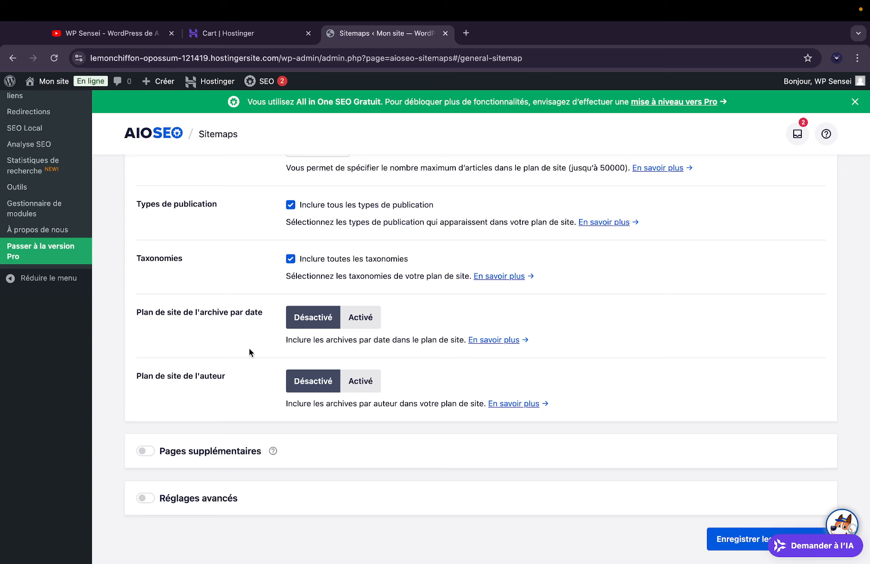
# - Preview the general sitemap, inspect its URL counts and the post-sitemap.xml page, and return to the sitemap index
pyautogui.scroll(10, 229, 392)
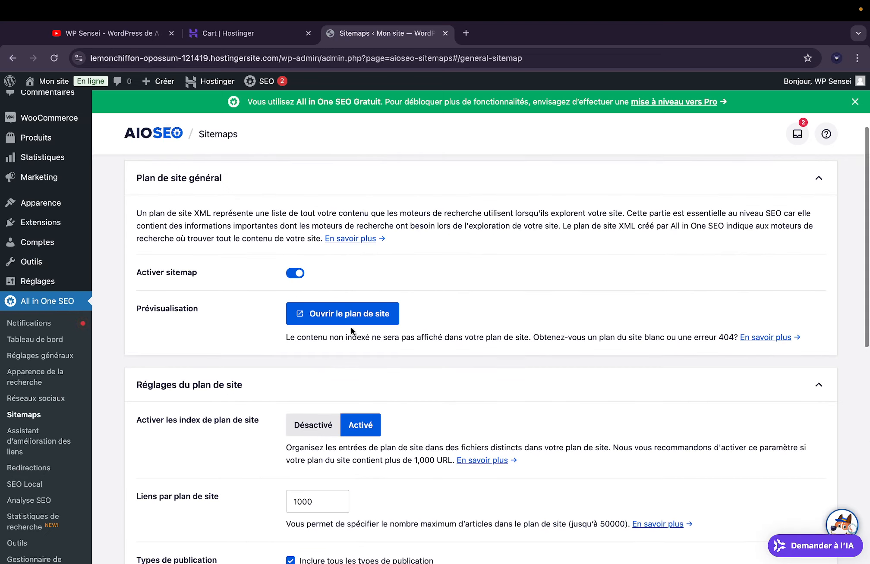
pyautogui.click(350, 318)
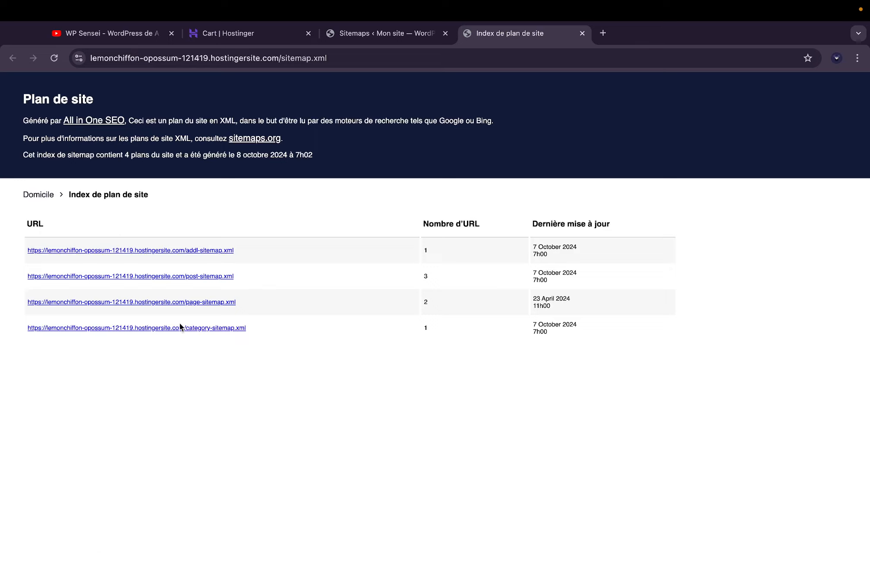
pyautogui.moveTo(432, 249); pyautogui.dragTo(437, 328)
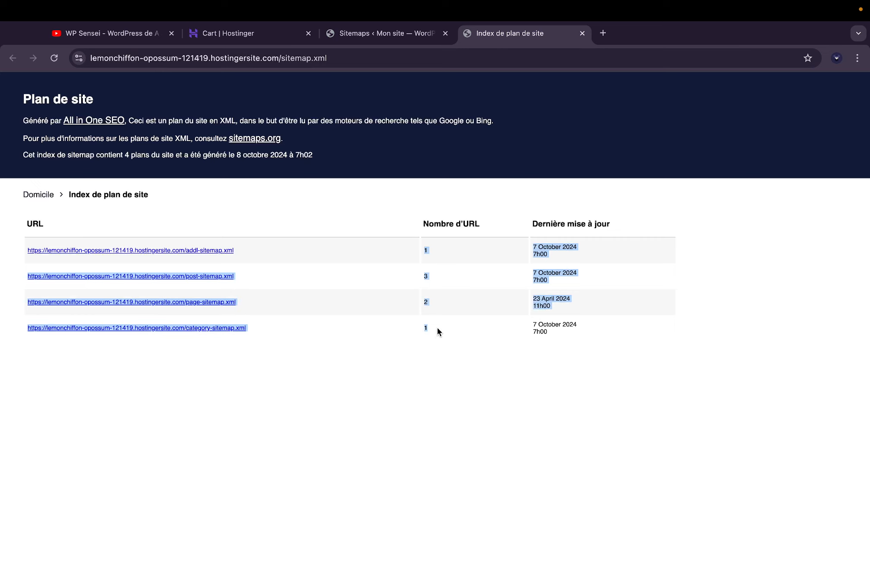
pyautogui.click(437, 327)
pyautogui.click(171, 281)
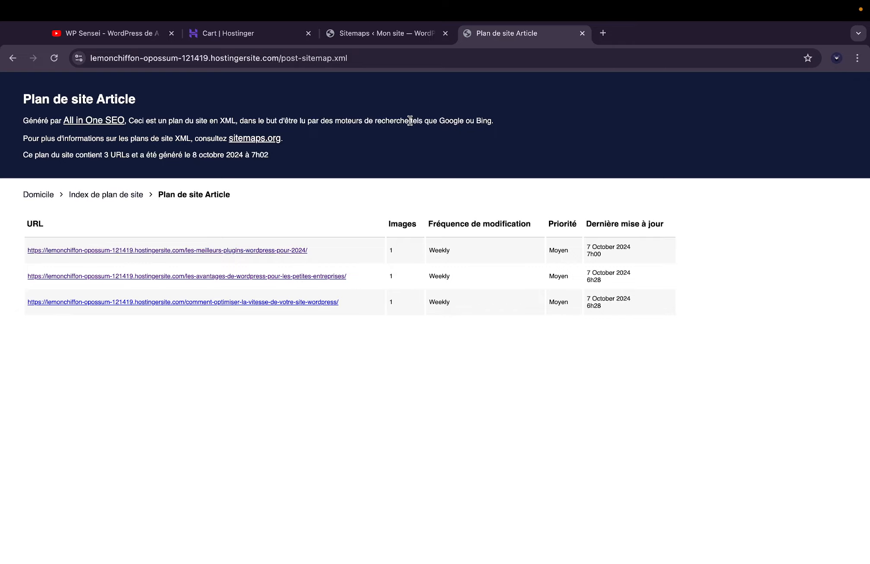
pyautogui.click(13, 58)
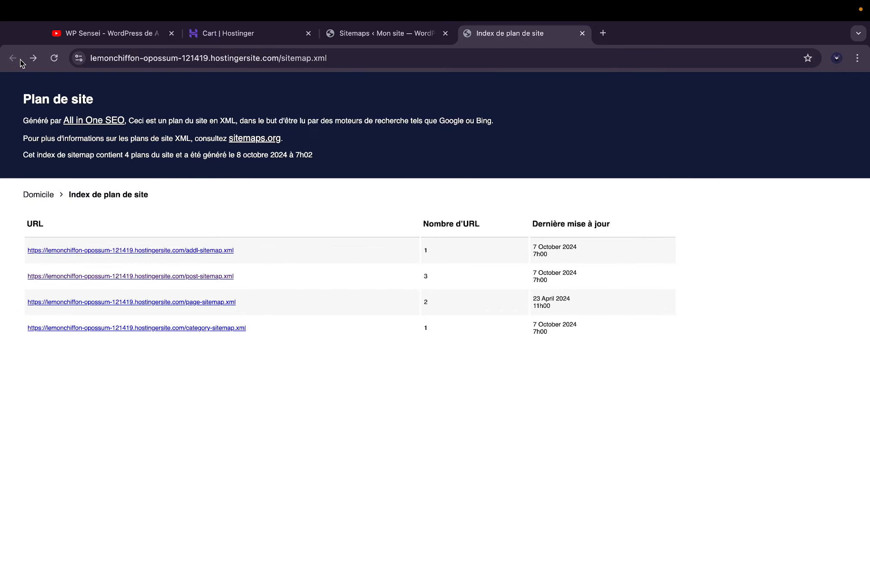
# - Return to the Sitemaps settings and look over the Sitemap RSS section
pyautogui.click(386, 39)
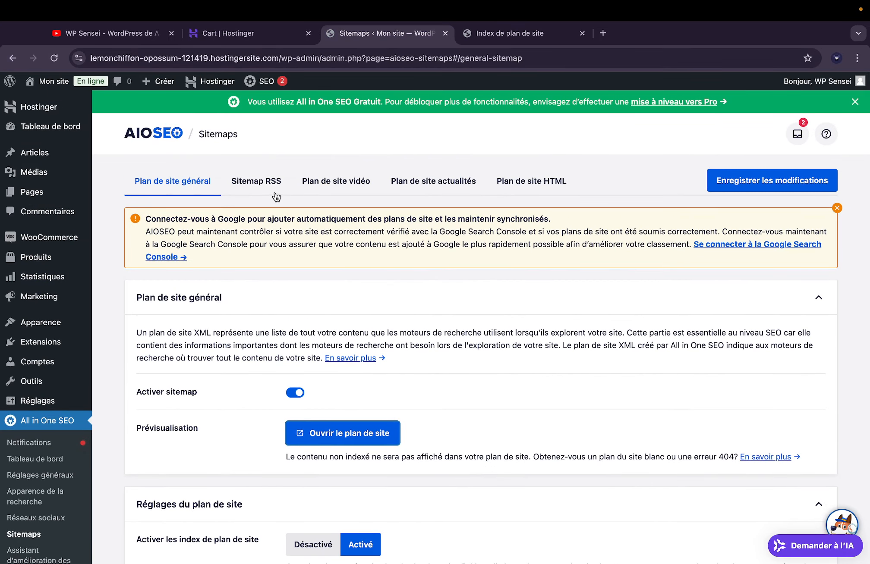
pyautogui.click(275, 195)
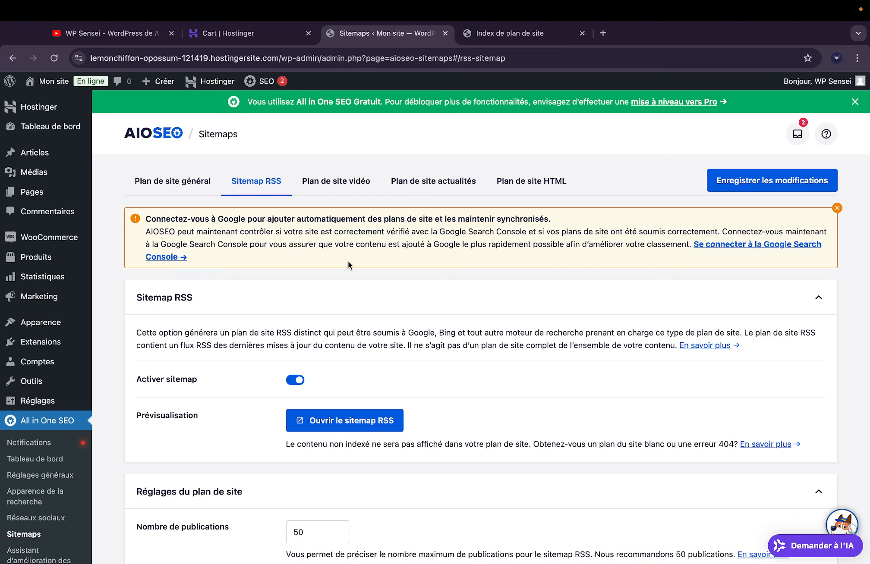
pyautogui.scroll(-5, 347, 260)
pyautogui.scroll(5, 348, 260)
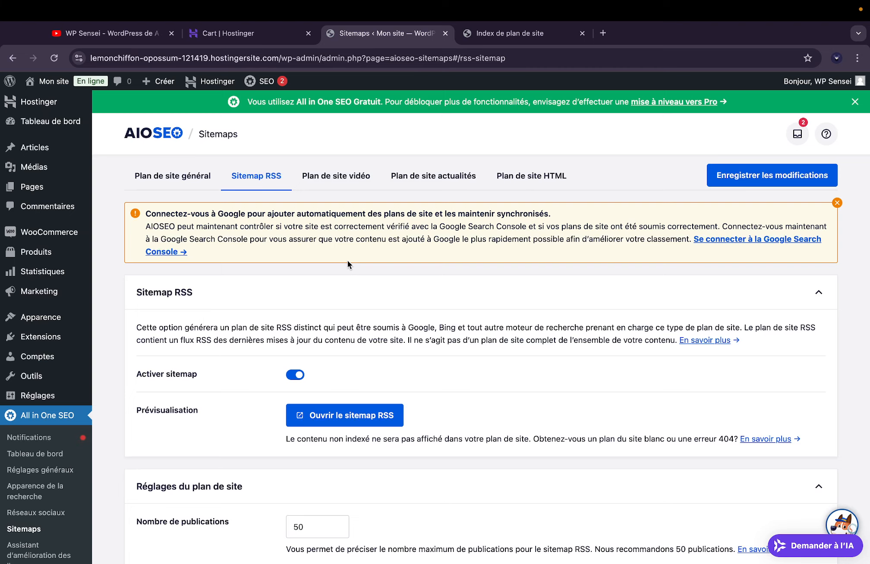
# - Recheck the Plan de site général settings and return to the Sitemap RSS section
pyautogui.click(190, 176)
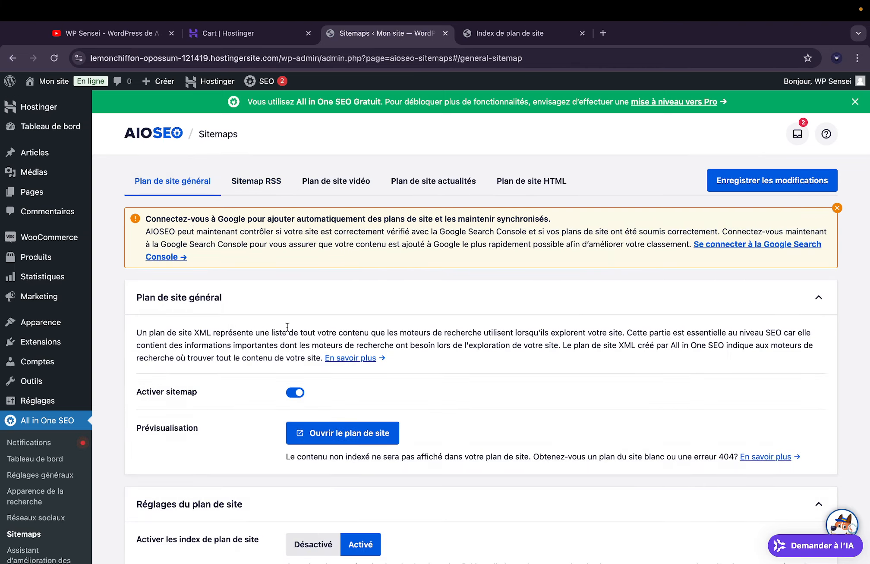
pyautogui.scroll(-15, 287, 328)
pyautogui.scroll(15, 287, 328)
pyautogui.click(257, 179)
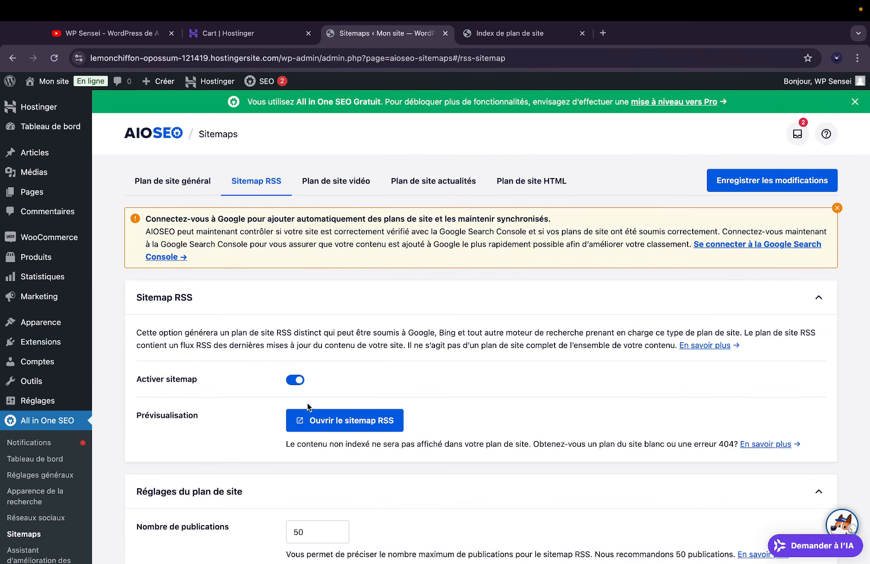
# - Preview the RSS sitemap, compare it with the general sitemap index, and review the RSS publication count and post type settings
pyautogui.click(310, 417)
pyautogui.click(719, 39)
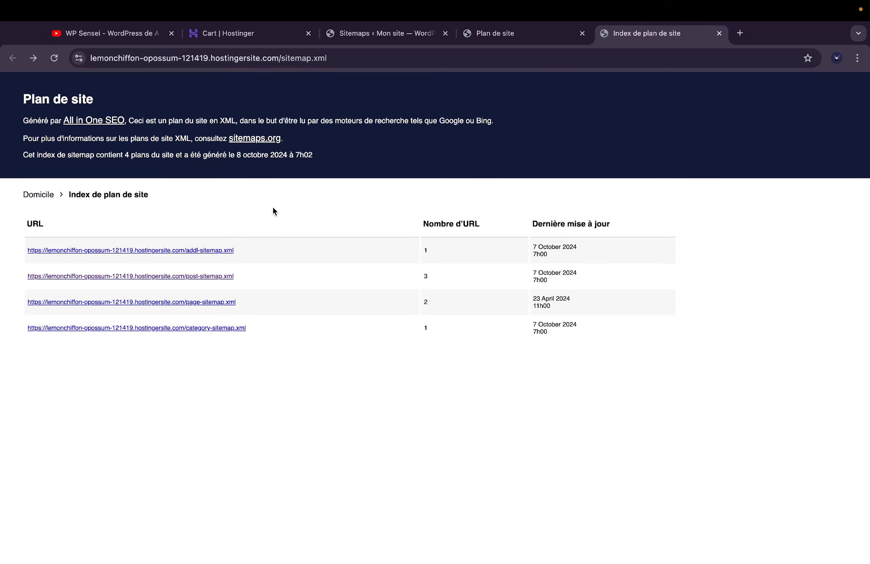
pyautogui.click(527, 40)
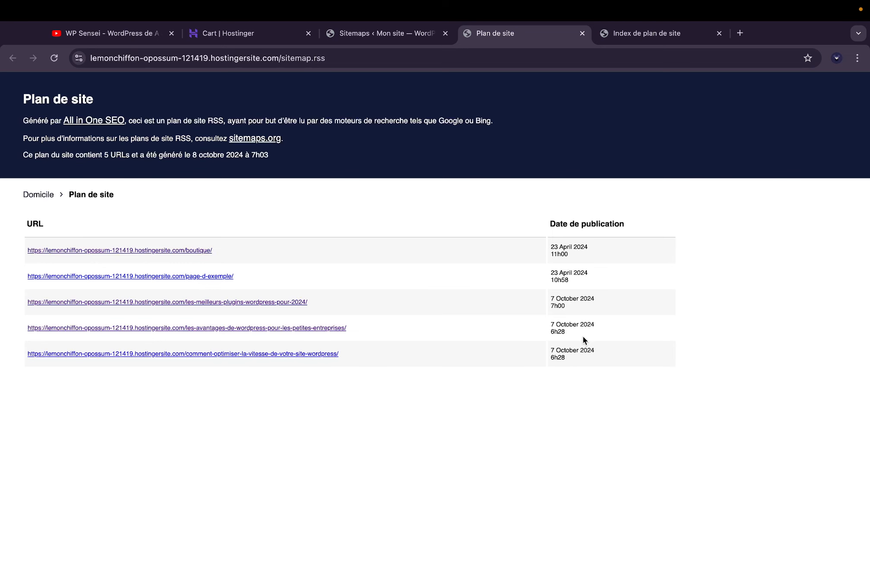
pyautogui.click(402, 34)
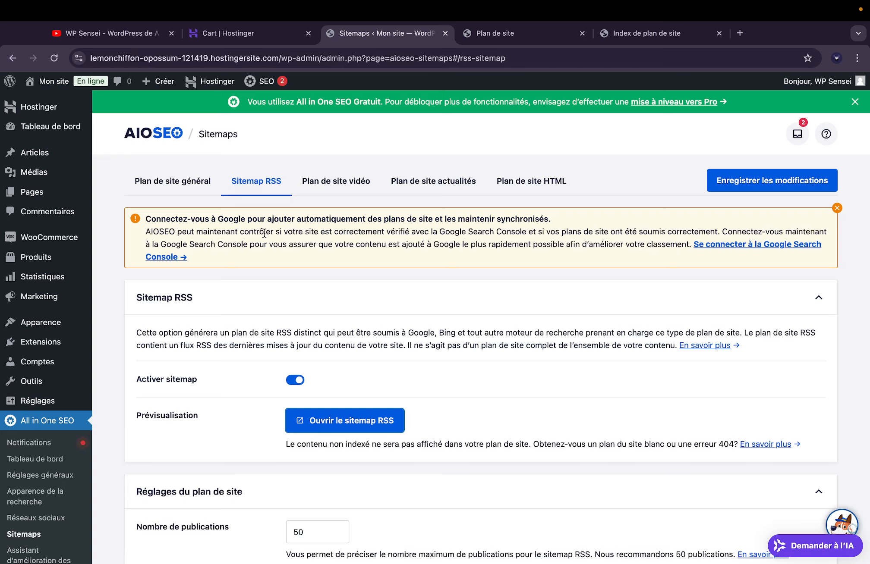
pyautogui.scroll(-3, 243, 304)
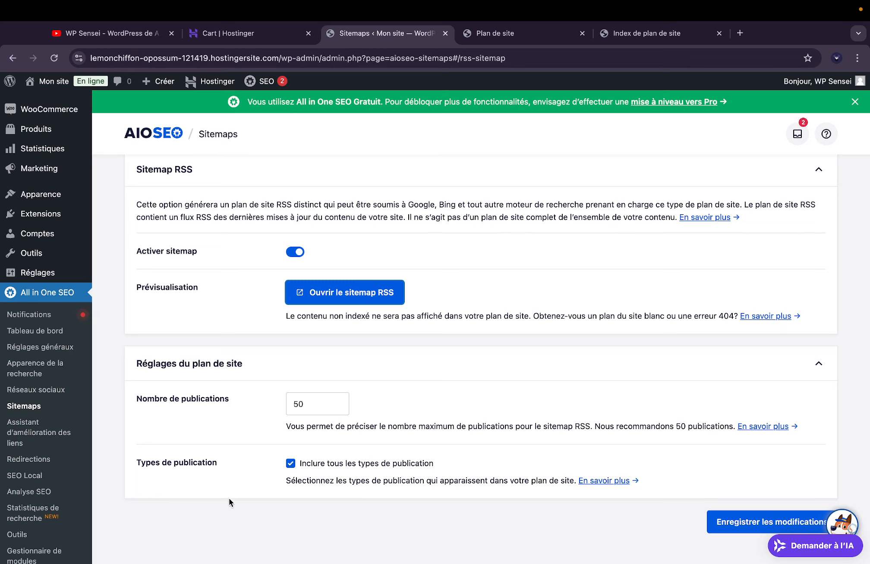
# - View the Plan de site vidéo and Plan de site actualités sections
pyautogui.scroll(5, 349, 469)
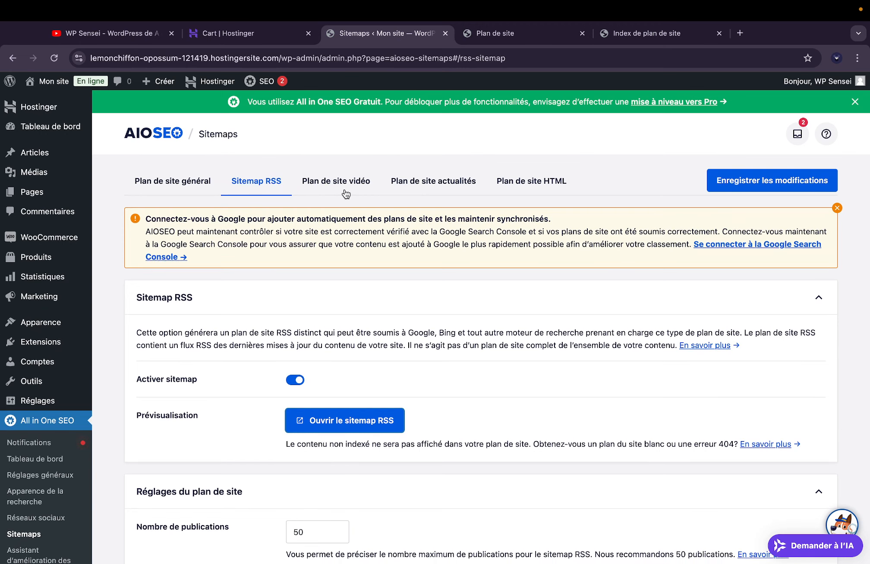
pyautogui.click(345, 192)
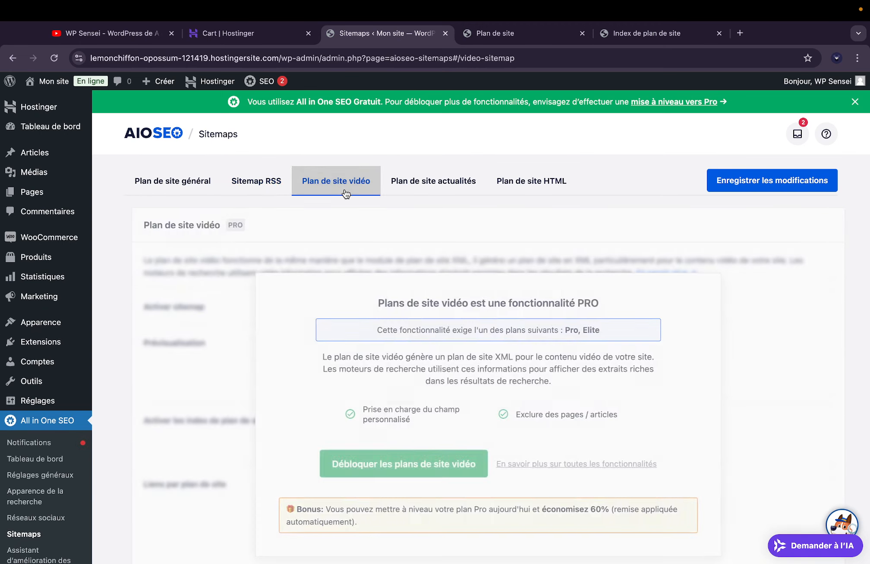
pyautogui.click(397, 184)
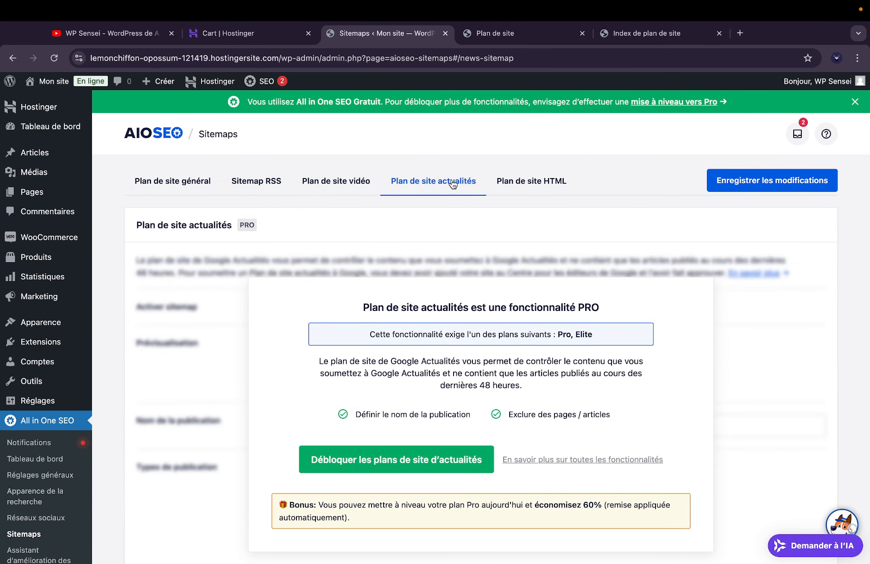
# - Open the Plan de site HTML section and examine the Page dédiée display option with its page URL field
pyautogui.click(520, 177)
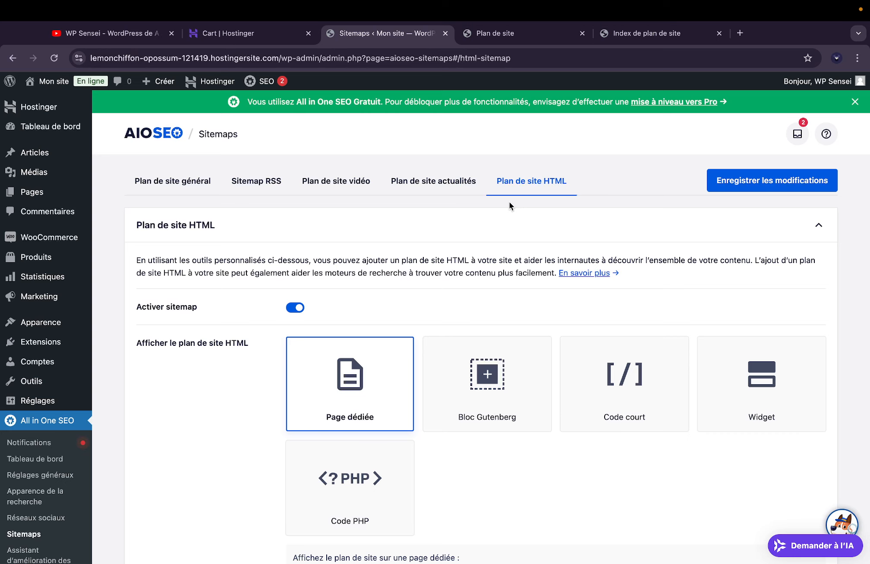
pyautogui.scroll(-3, 509, 203)
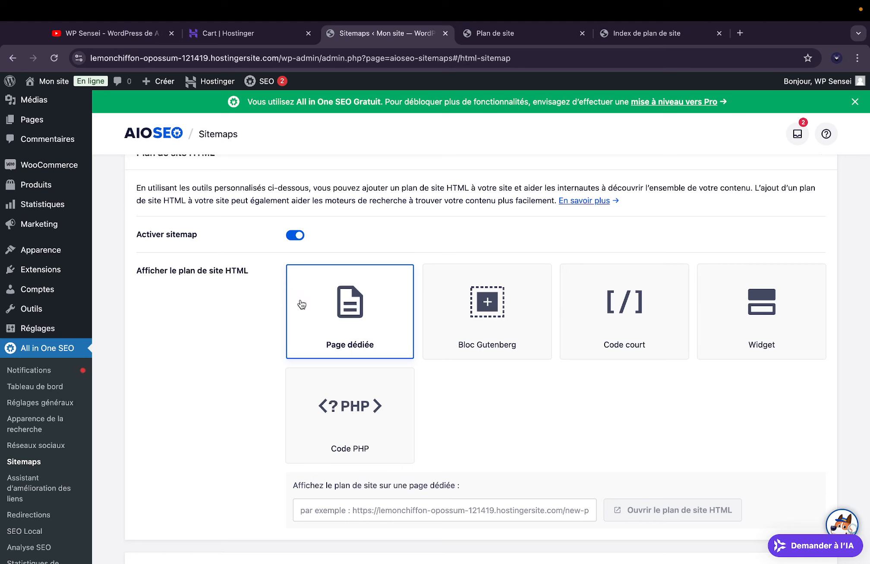
pyautogui.scroll(-4, 268, 344)
pyautogui.click(346, 392)
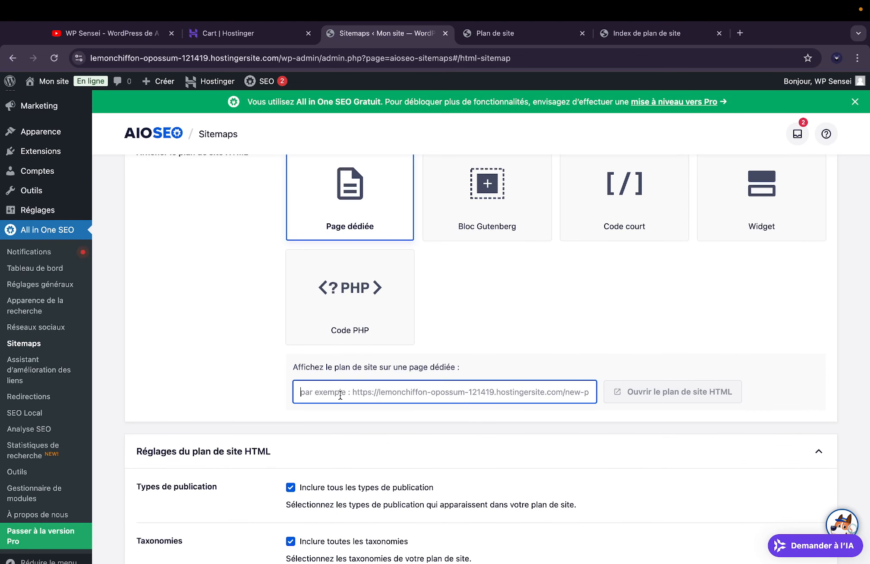
pyautogui.scroll(2, 483, 372)
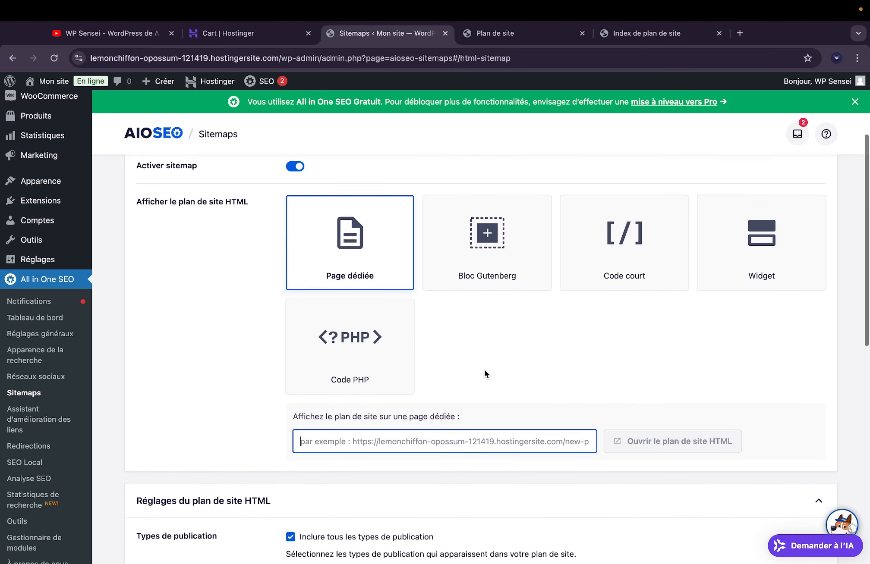
# - View the instructions for the Bloc Gutenberg, Code court and Widget display options of the HTML sitemap
pyautogui.click(461, 261)
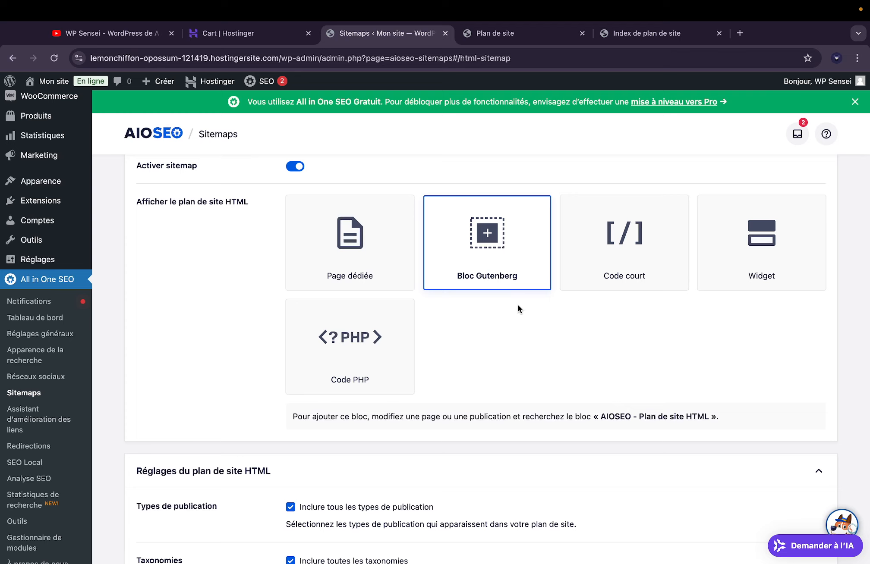
pyautogui.click(600, 274)
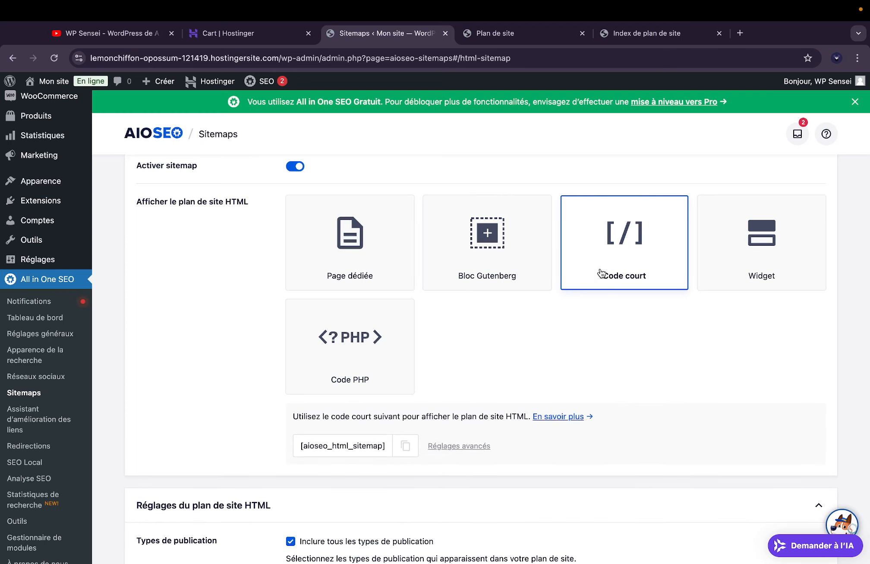
pyautogui.click(742, 273)
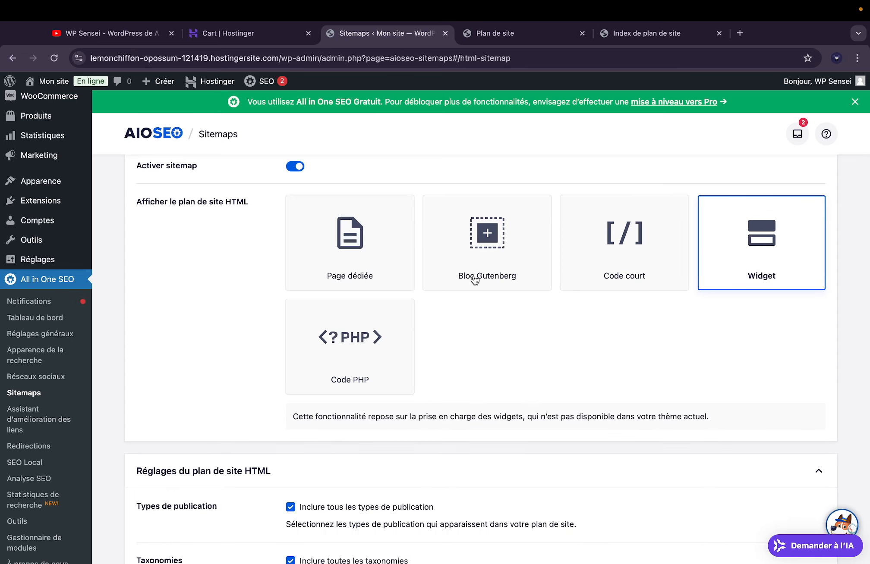
# - Show the Code PHP display option for the HTML sitemap and select its whole PHP snippet
pyautogui.click(383, 355)
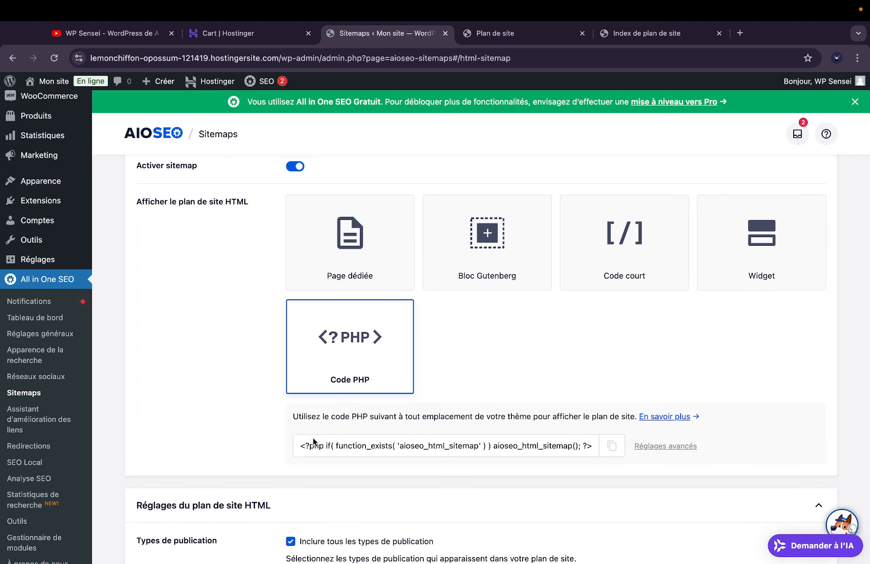
pyautogui.moveTo(297, 446); pyautogui.dragTo(402, 446)
pyautogui.tripleClick(593, 444)
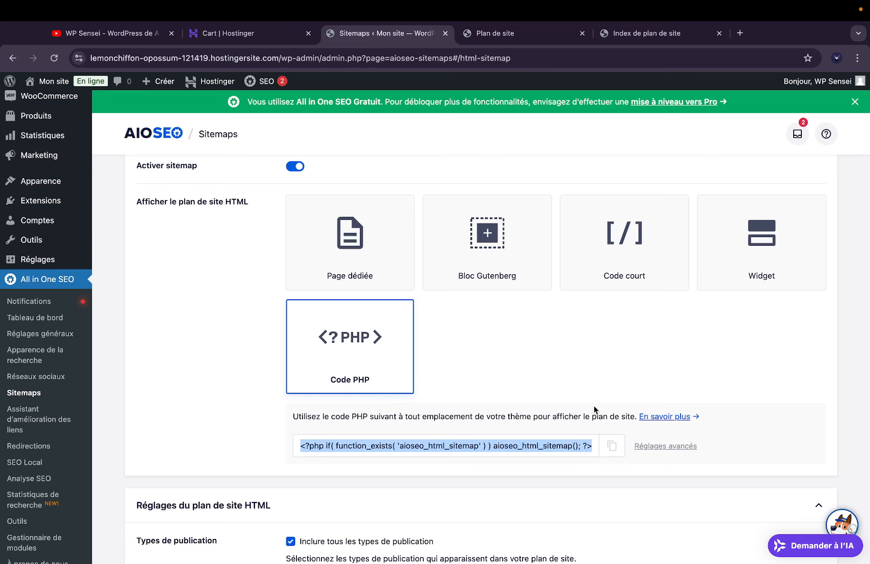
pyautogui.scroll(1, 594, 408)
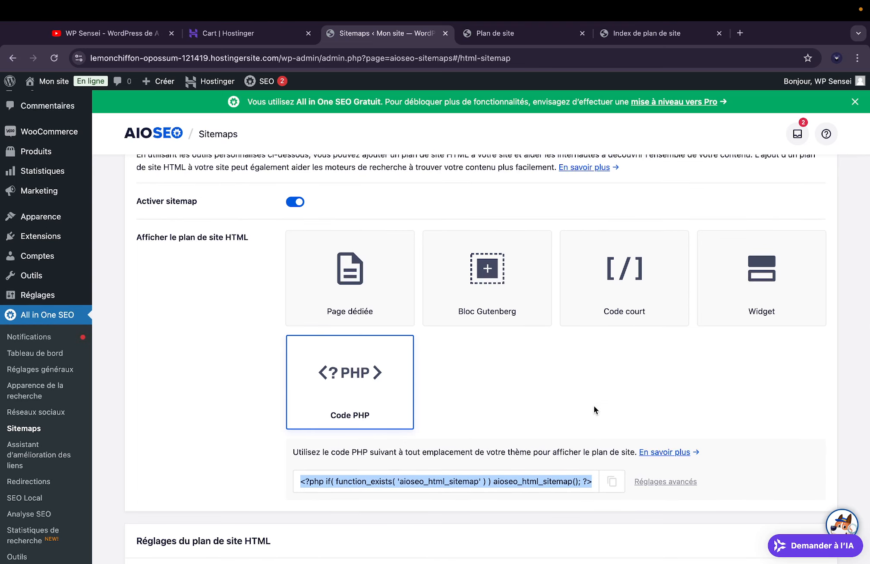
pyautogui.scroll(3, 594, 410)
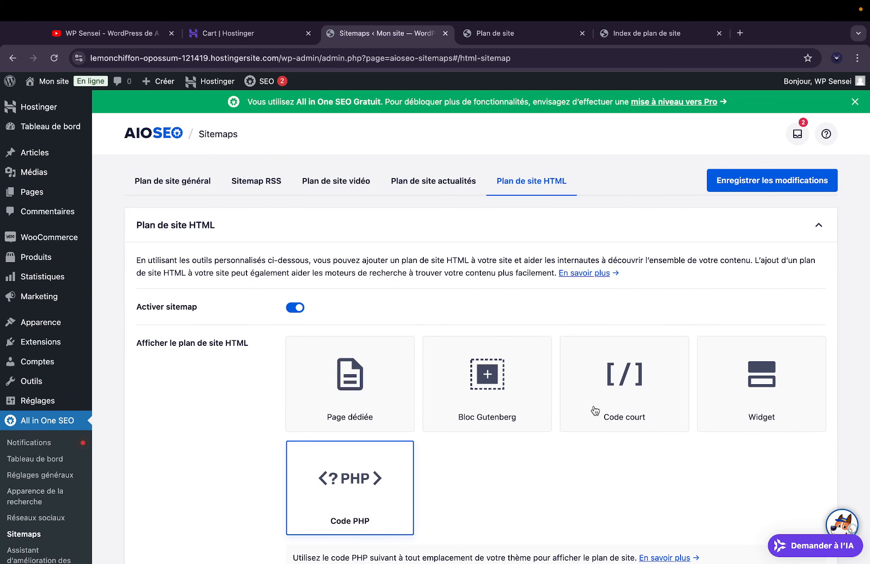
# - Review the Réglages du plan de site HTML options and switch on Réglages avancés to view the article and term exclusion fields
pyautogui.scroll(-9, 595, 410)
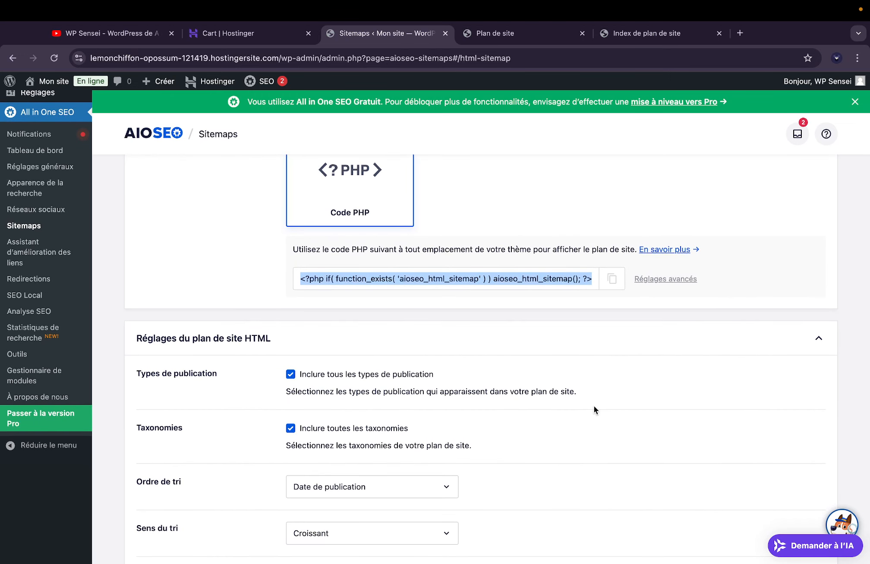
pyautogui.scroll(-3, 594, 407)
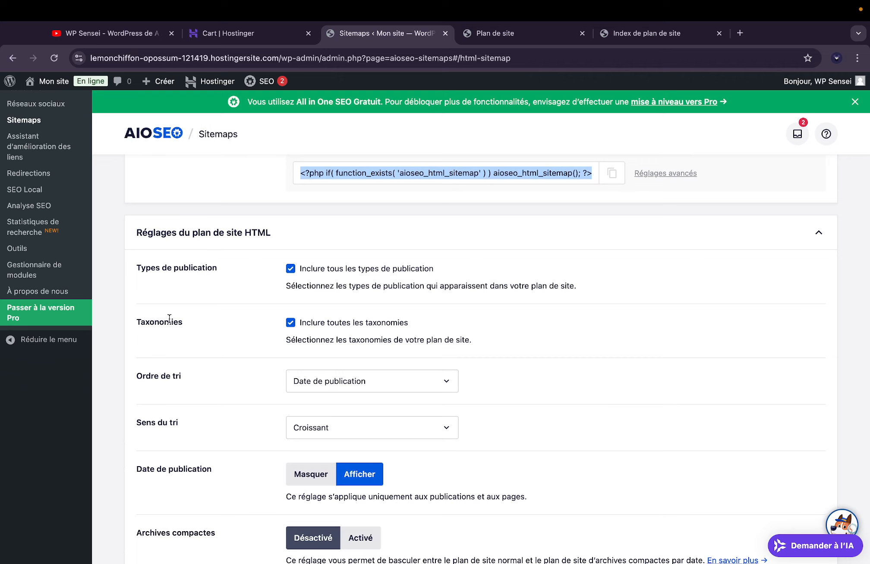
pyautogui.scroll(-3, 202, 343)
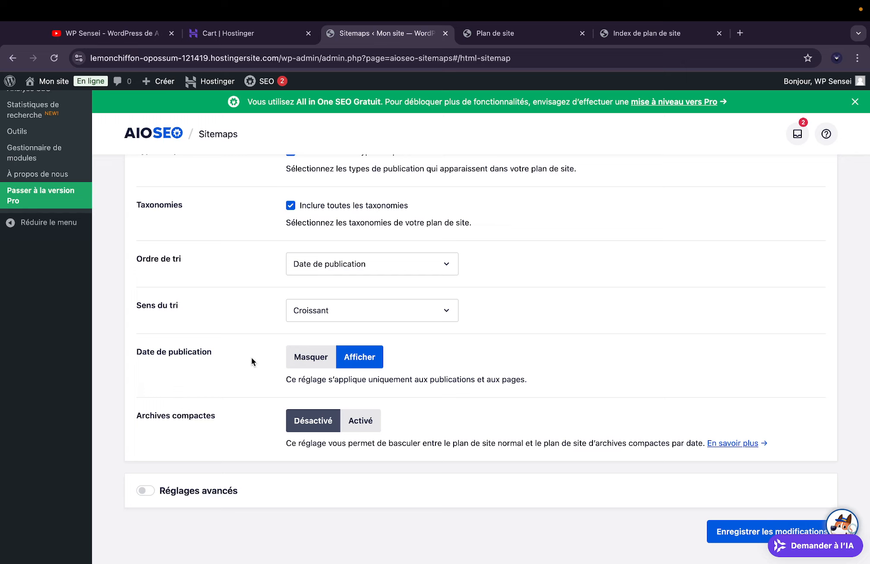
pyautogui.click(145, 491)
pyautogui.scroll(-5, 224, 438)
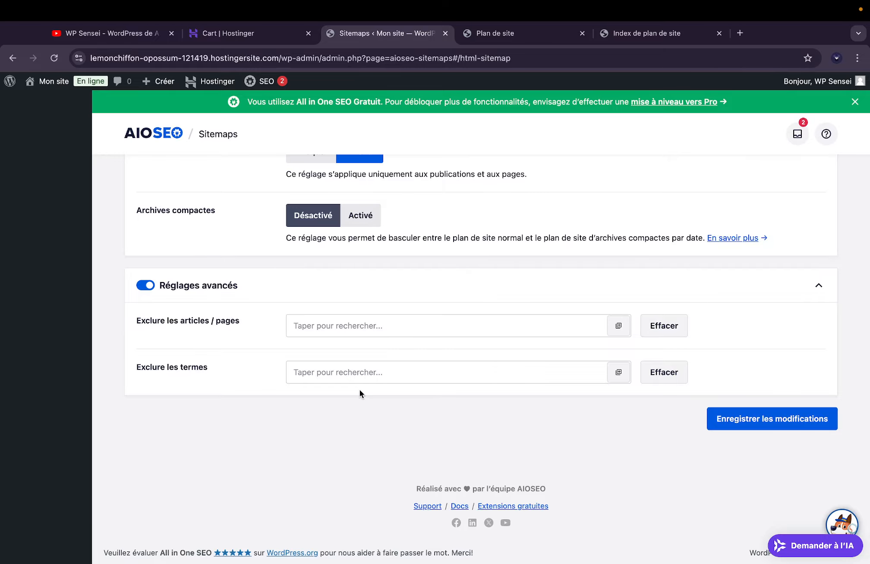
pyautogui.scroll(12, 433, 382)
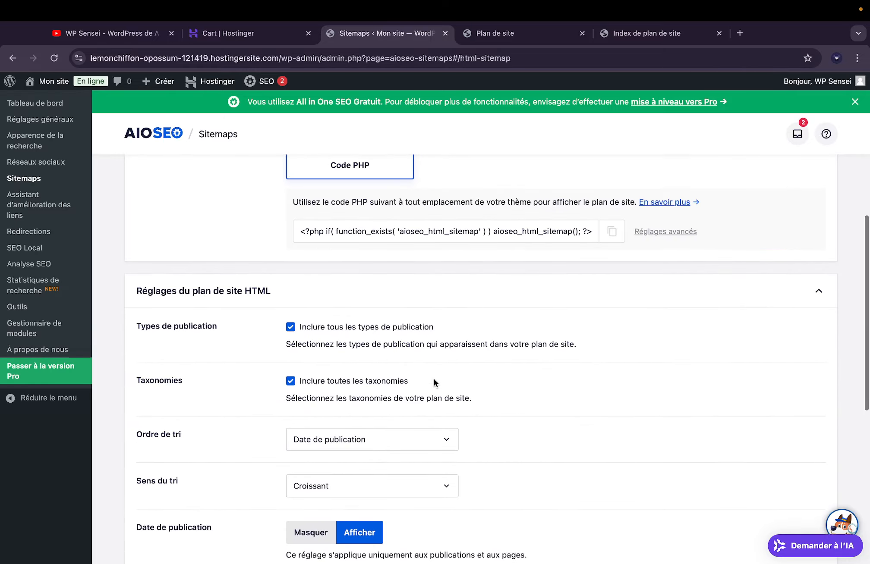
pyautogui.scroll(6, 434, 378)
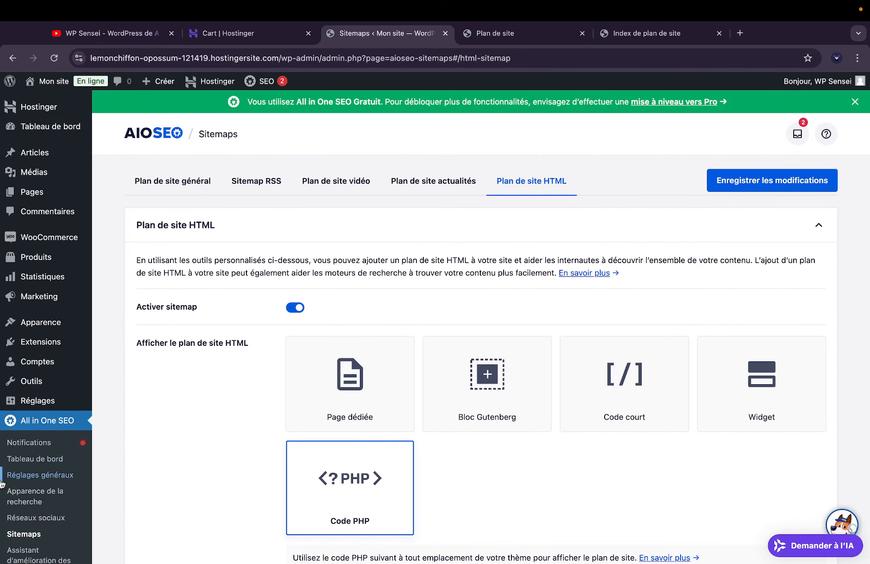
# - Leave the Sitemaps page without saving the changes and view the Assistant d'amélioration des liens page
pyautogui.scroll(-3, 22, 503)
pyautogui.scroll(-1, 23, 502)
pyautogui.click(23, 435)
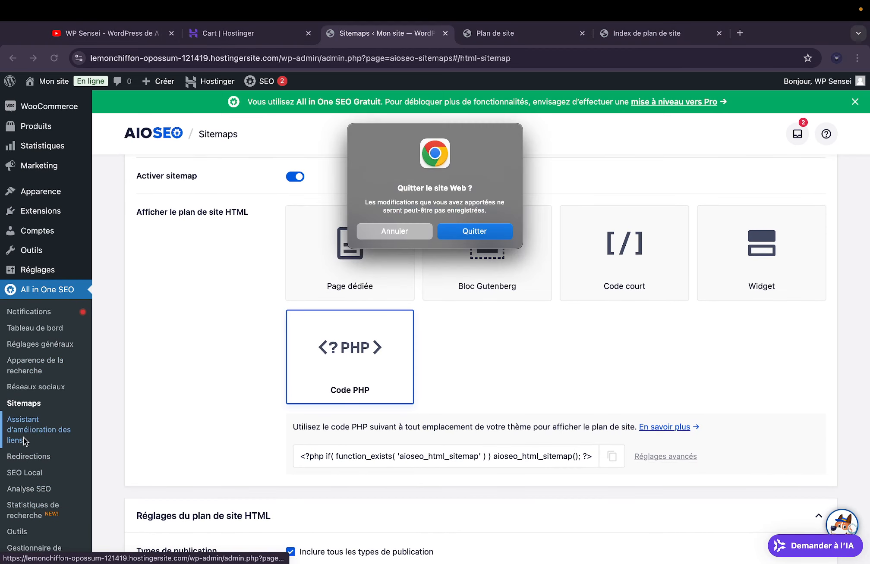
pyautogui.click(454, 234)
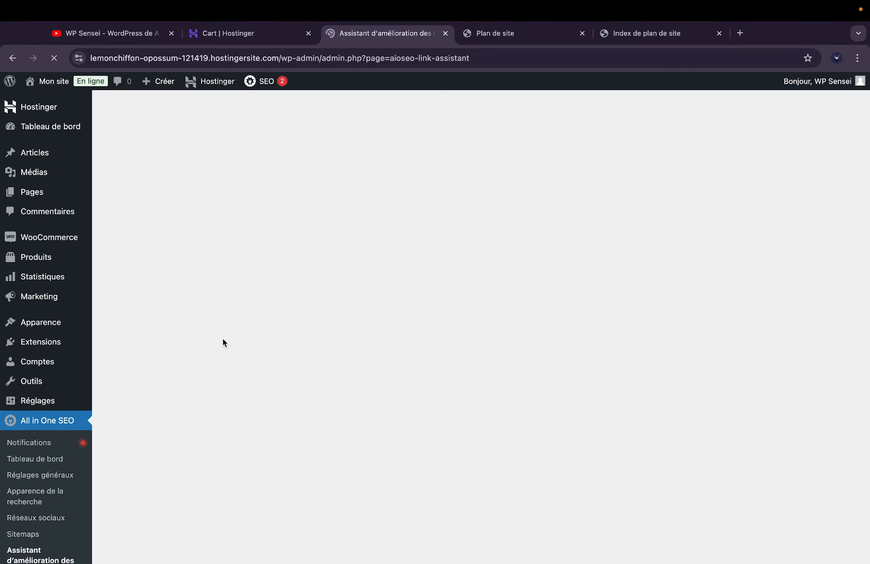
pyautogui.scroll(-4, 35, 406)
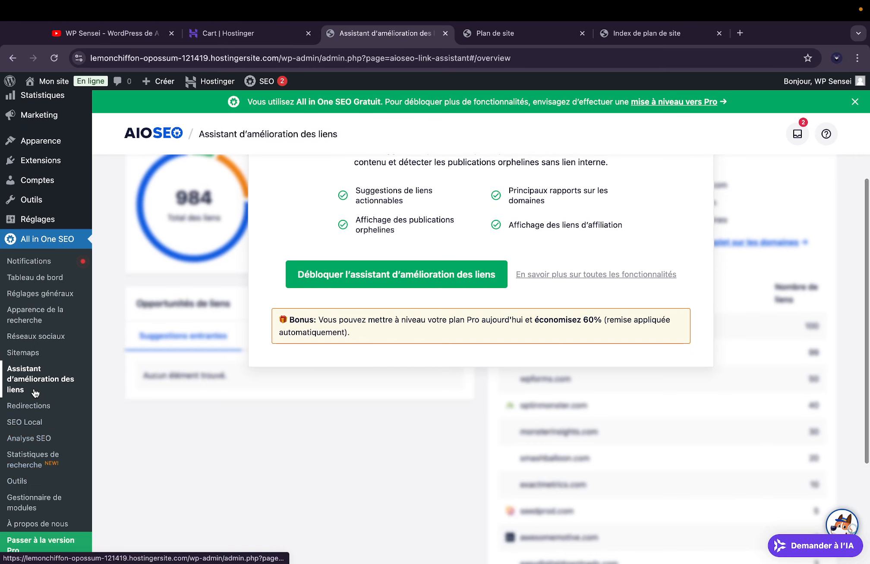
# - View the feature descriptions on the Redirections and SEO Local pages of All in One SEO
pyautogui.click(35, 406)
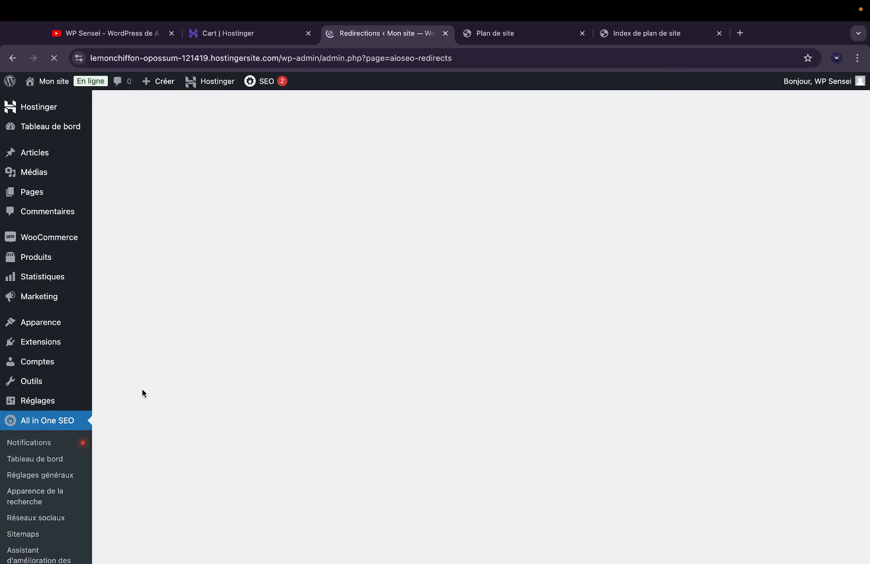
pyautogui.scroll(-4, 30, 465)
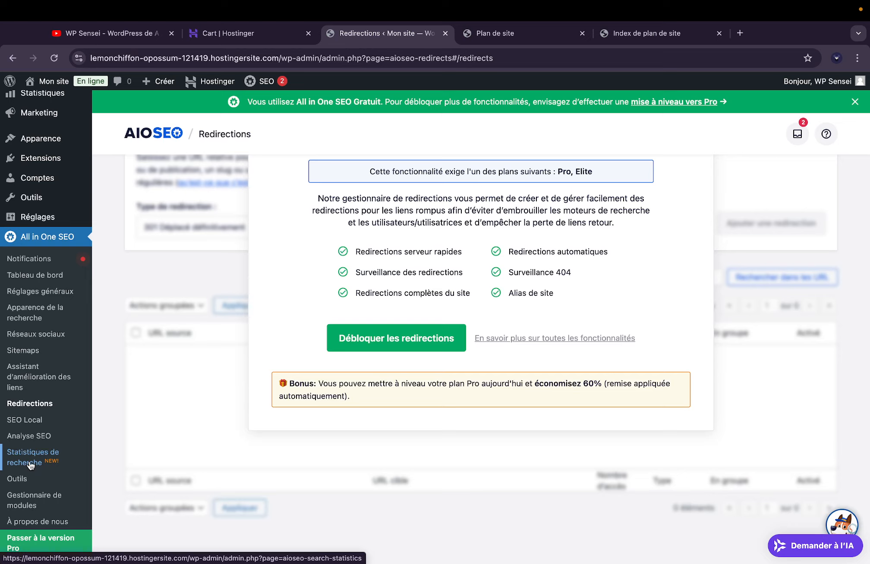
pyautogui.click(33, 420)
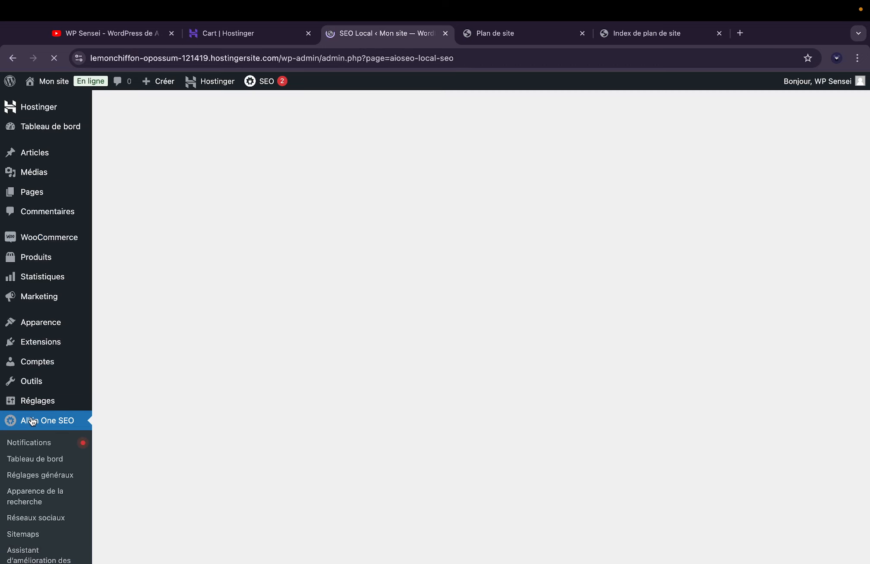
pyautogui.scroll(-3, 59, 471)
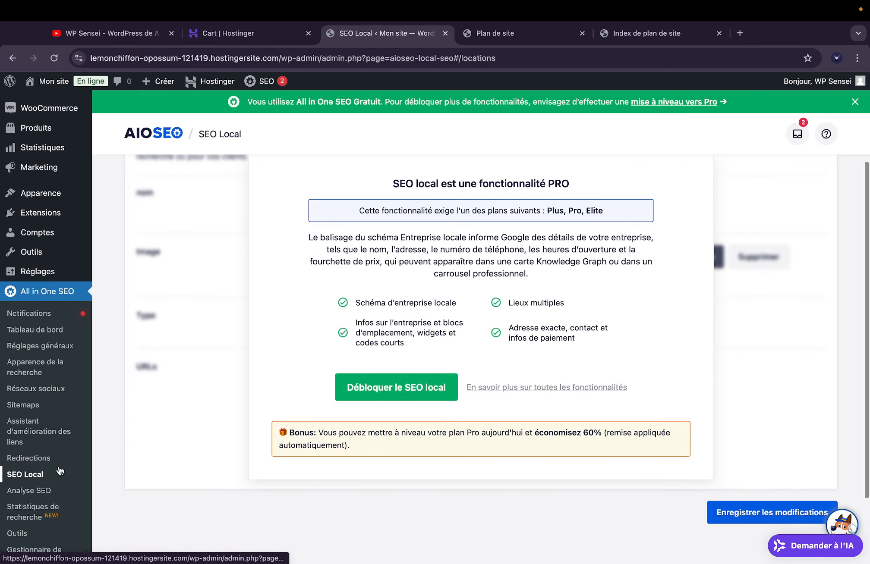
pyautogui.scroll(2, 241, 412)
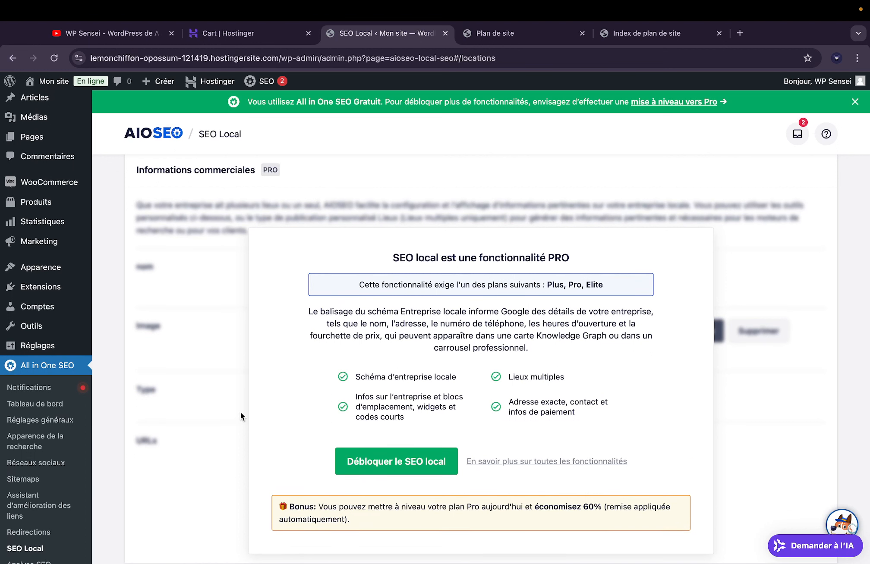
pyautogui.scroll(-2, 69, 432)
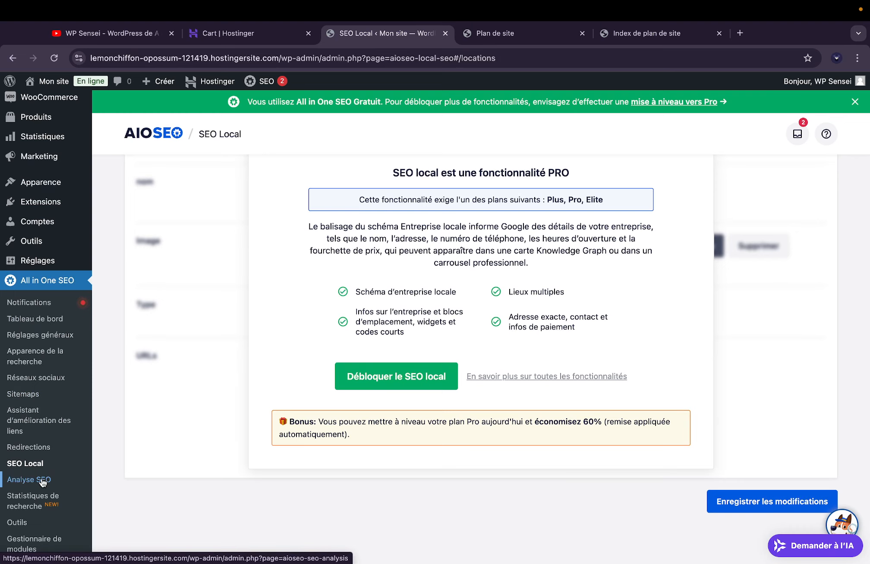
# - Open the Analyse SEO page and view its overall site score section
pyautogui.click(42, 481)
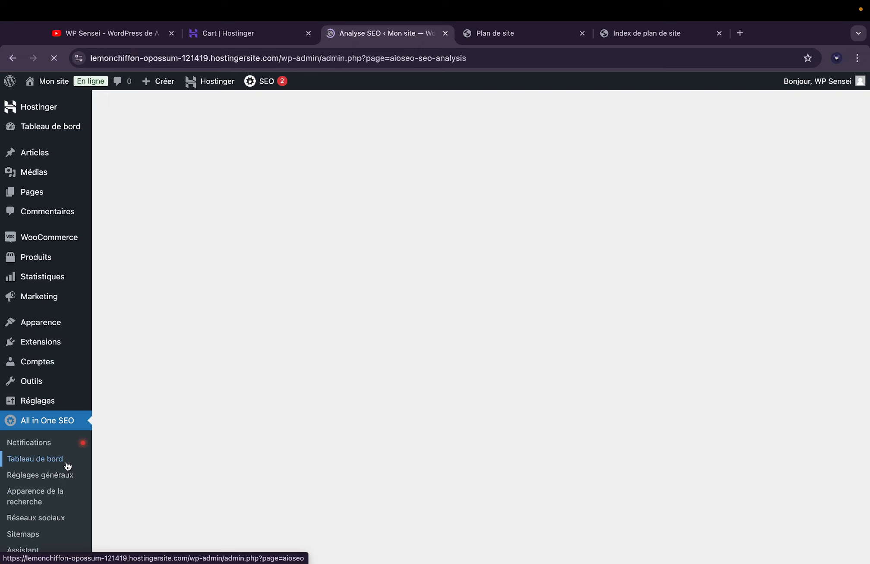
pyautogui.scroll(-3, 63, 467)
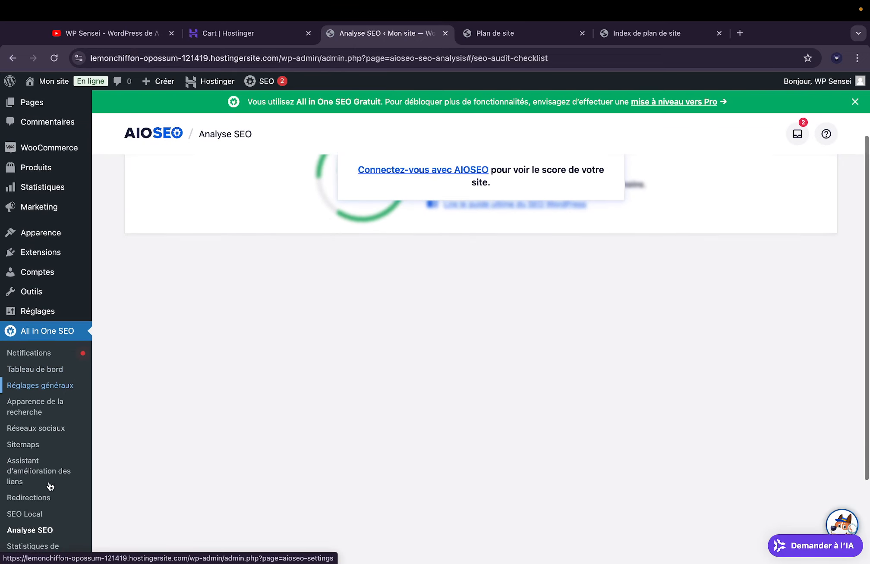
pyautogui.scroll(2, 253, 464)
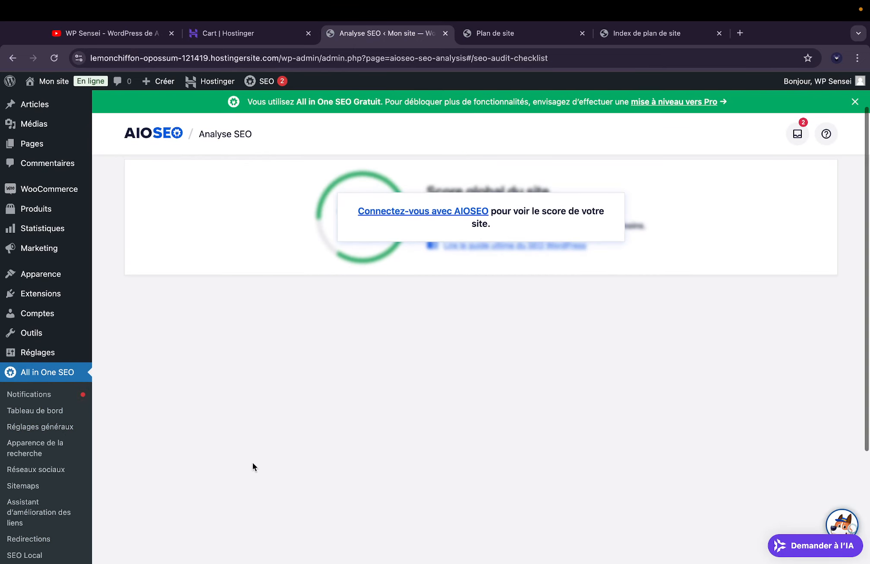
pyautogui.scroll(-3, 53, 500)
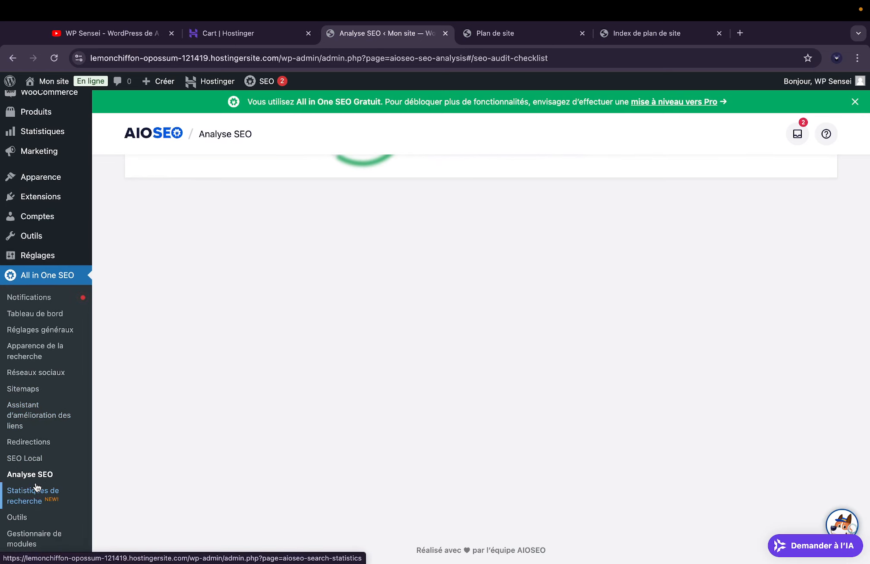
# - Open the Statistiques de recherche page and view its feature description
pyautogui.scroll(-2, 37, 487)
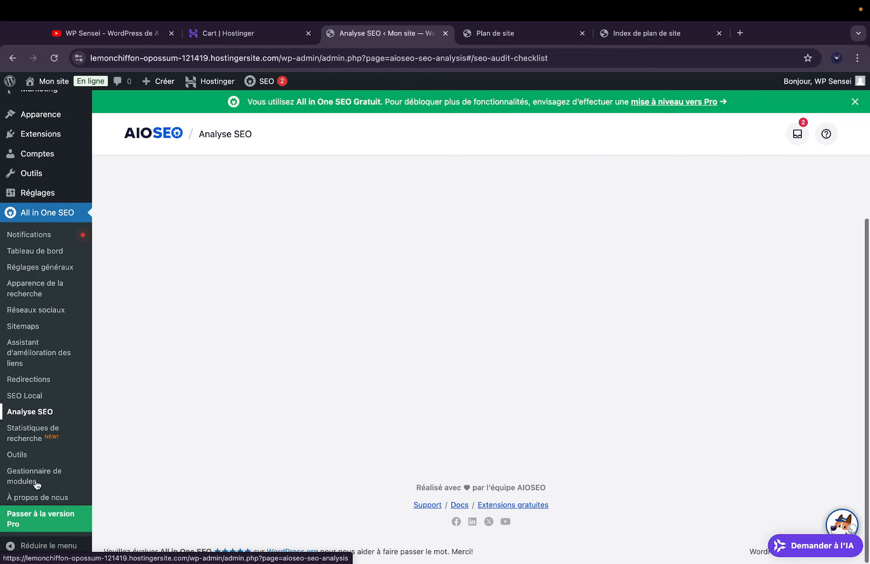
pyautogui.click(38, 443)
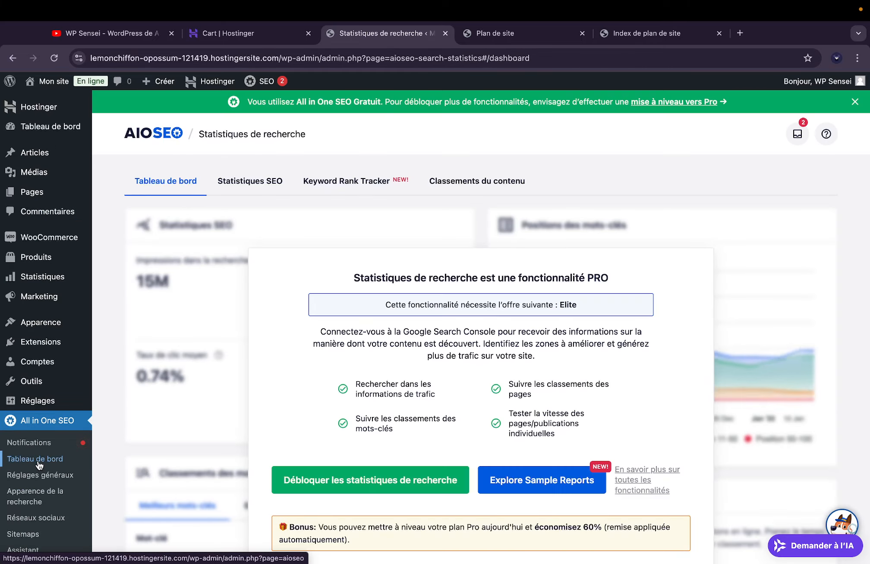
pyautogui.scroll(-8, 39, 466)
pyautogui.scroll(3, 39, 465)
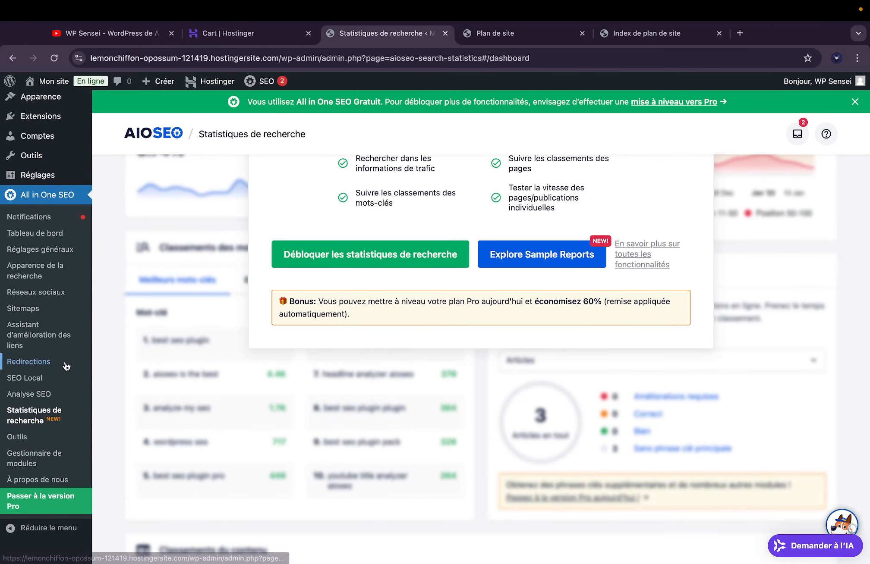
# - Open the All in One SEO Outils page, preview the site's live robots.txt file and return to the robots.txt editor
pyautogui.click(18, 441)
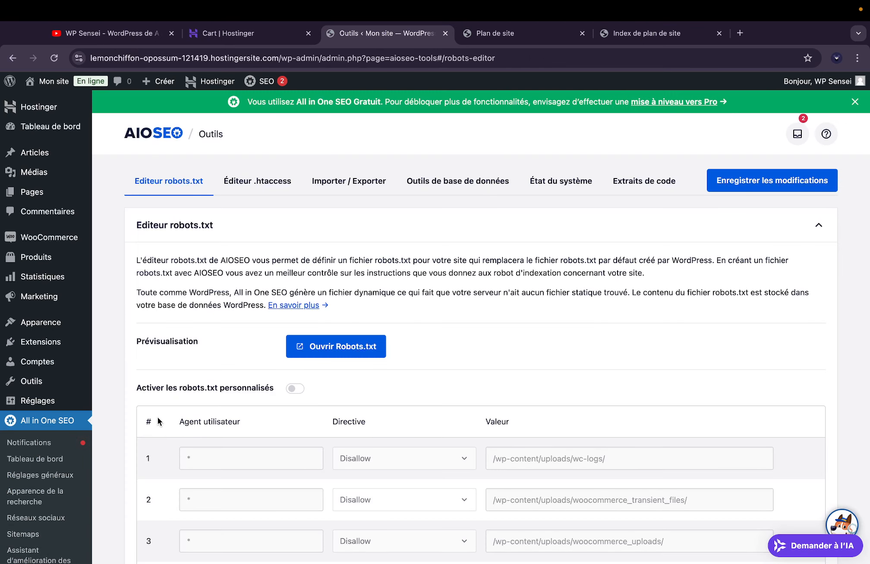
pyautogui.scroll(-1, 157, 417)
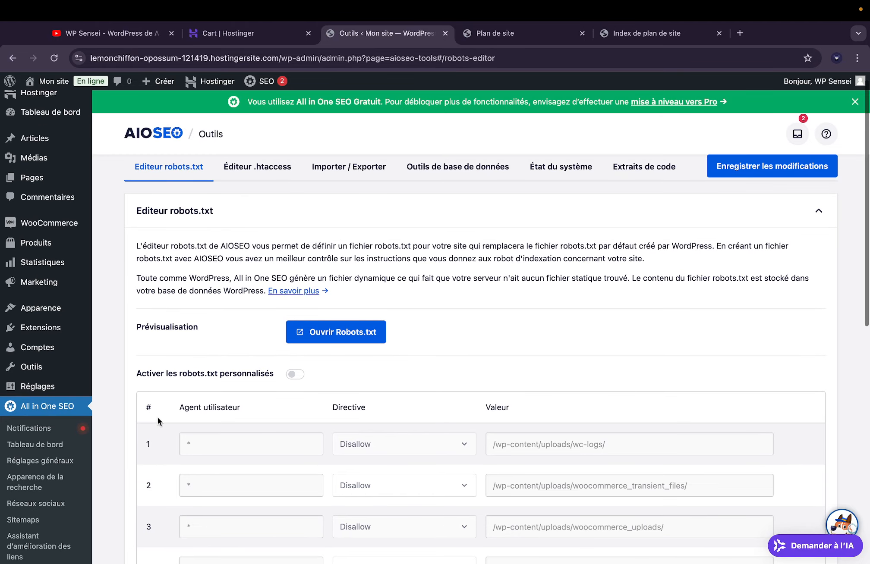
pyautogui.click(317, 335)
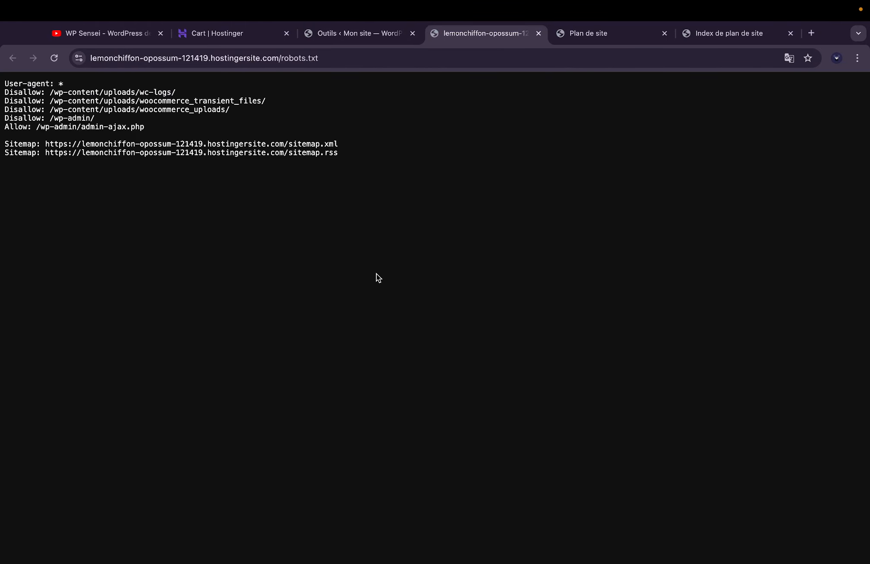
pyautogui.click(370, 42)
# - Examine the rules table in the robots.txt editor and the custom Robots.txt preview below it
pyautogui.scroll(-10, 390, 322)
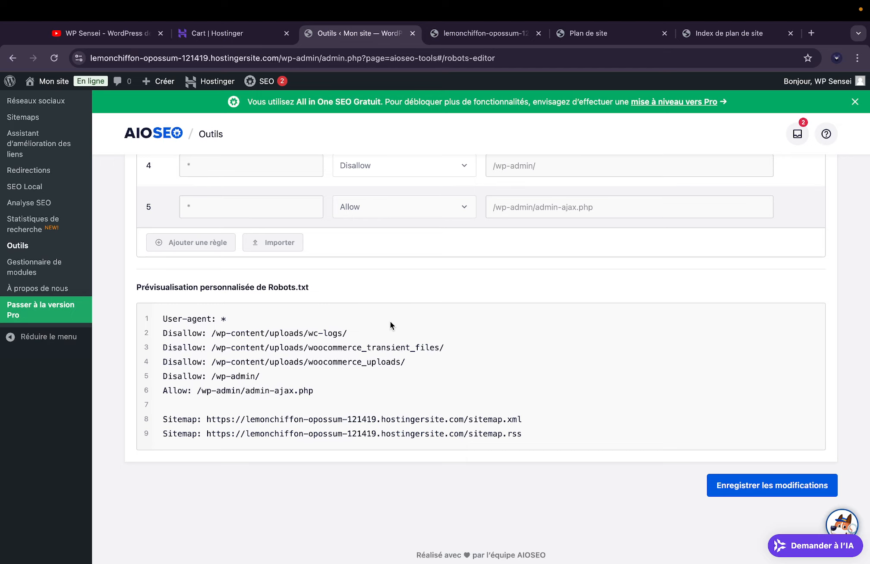
pyautogui.scroll(2, 390, 322)
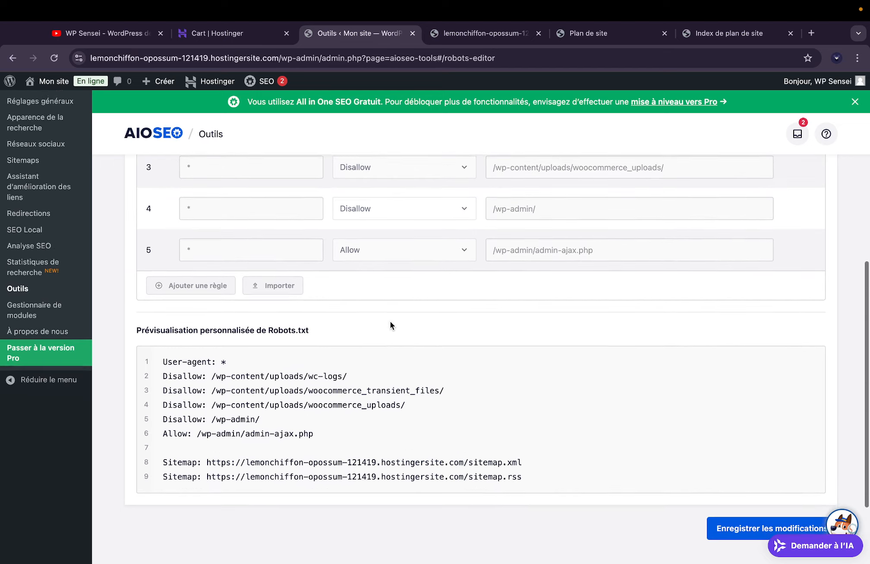
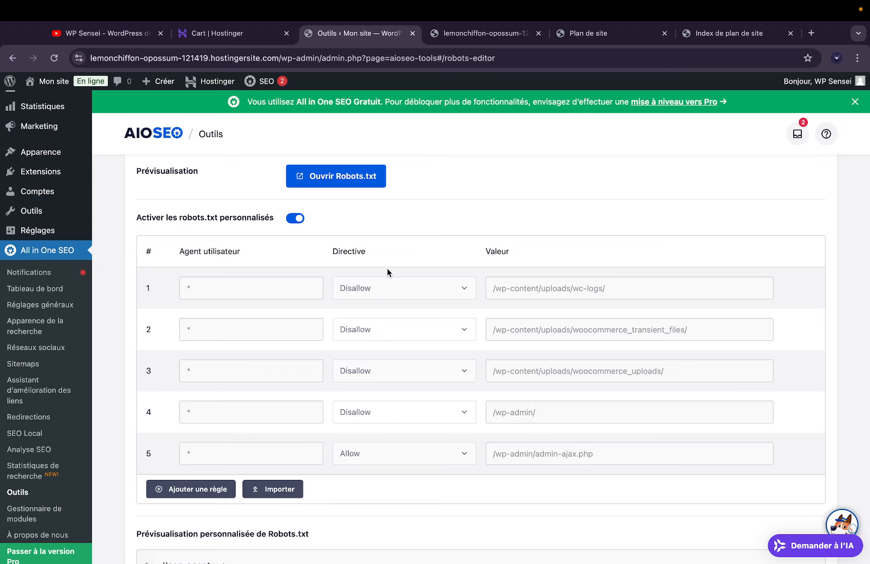
pyautogui.scroll(-7, 387, 268)
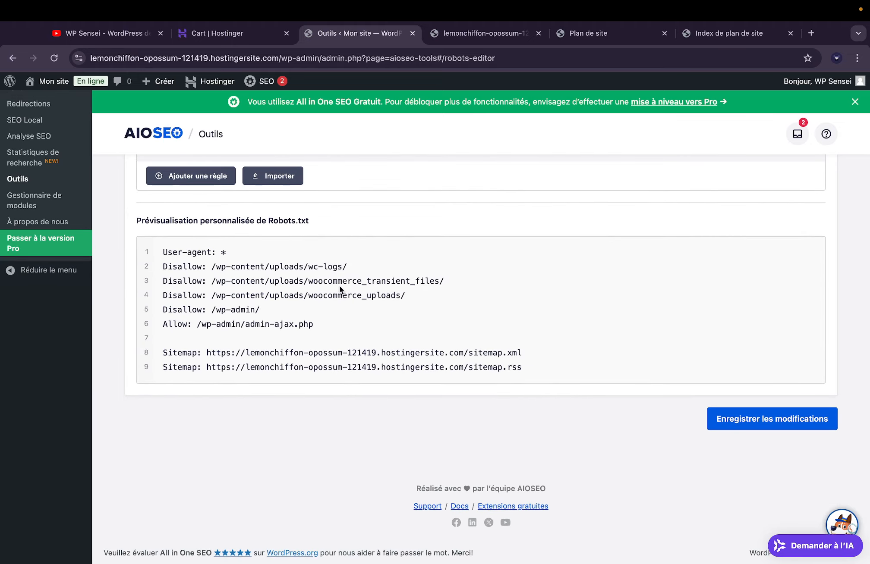
pyautogui.scroll(4, 339, 285)
pyautogui.scroll(6, 340, 286)
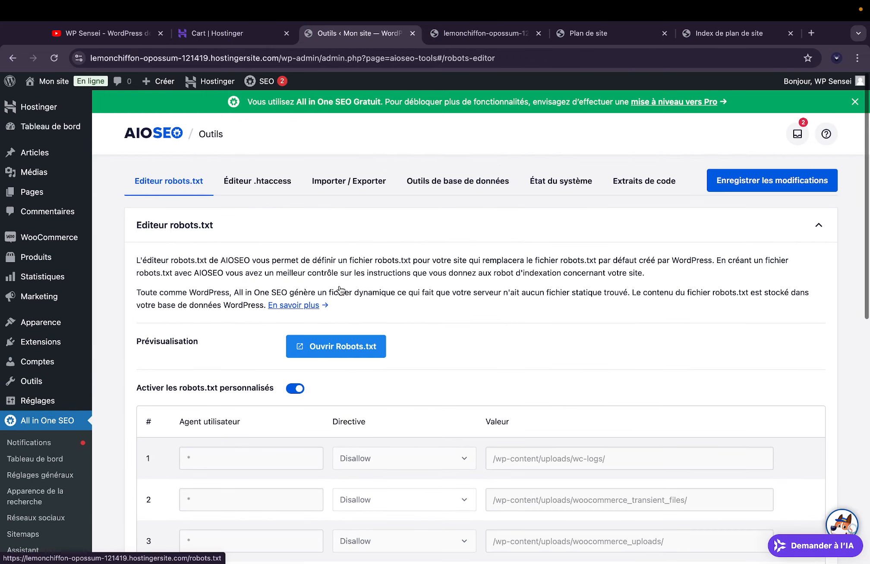
# - Open the .htaccess editor and read its backup warning and the file's contents
pyautogui.click(250, 177)
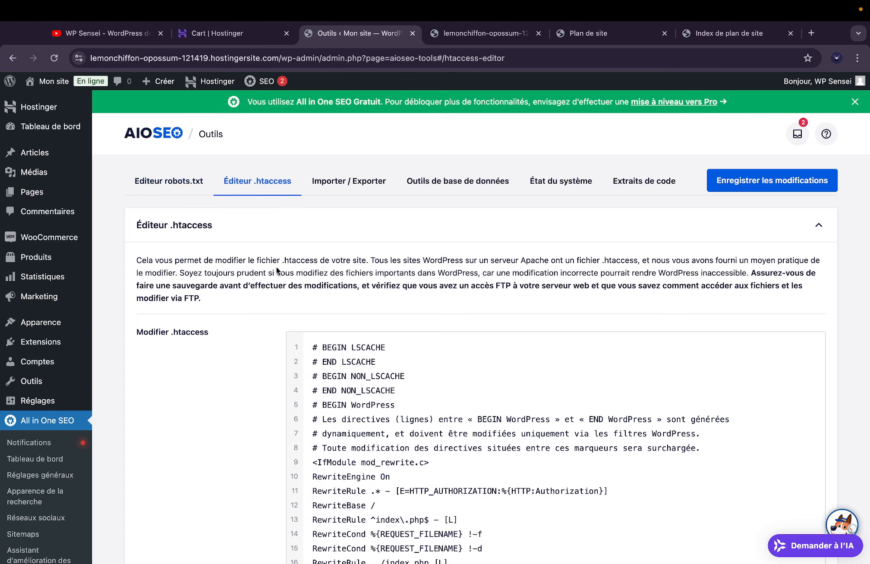
pyautogui.scroll(-4, 281, 272)
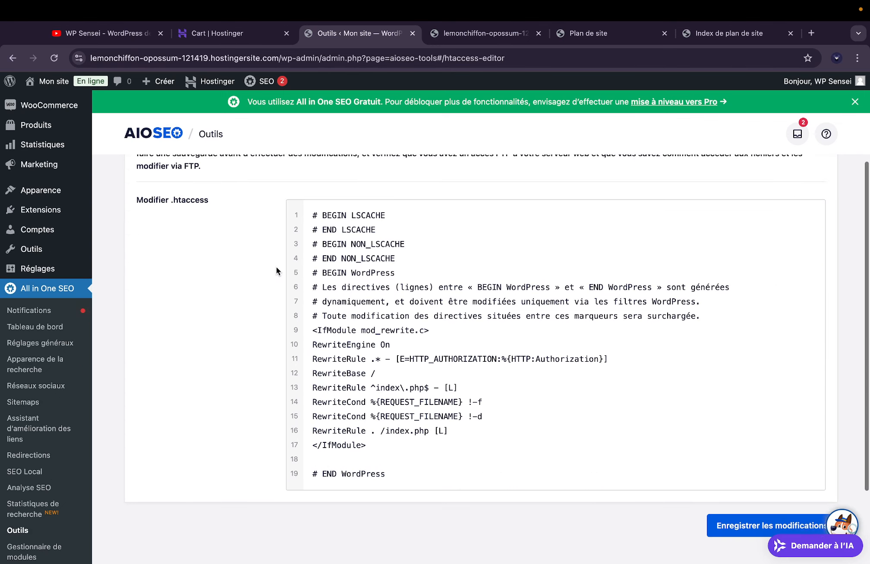
pyautogui.scroll(3, 324, 289)
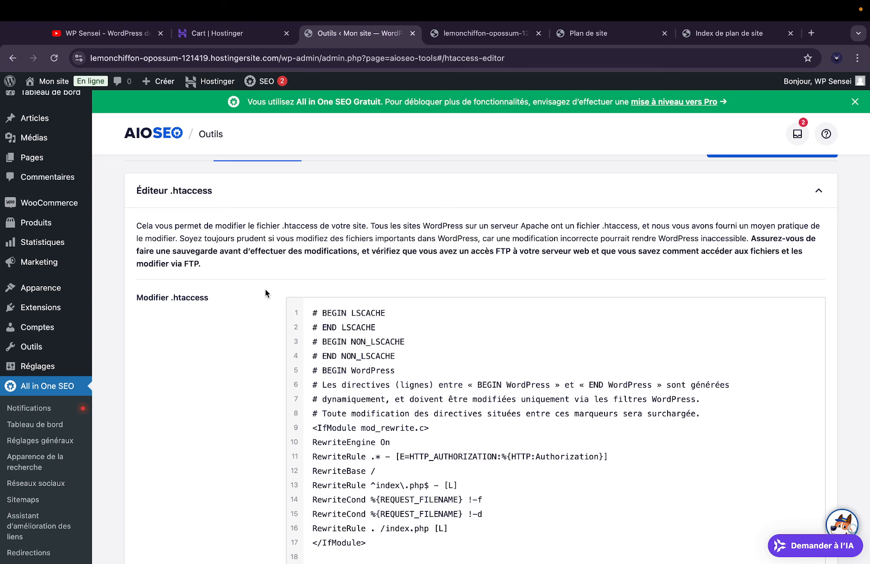
pyautogui.scroll(1, 264, 293)
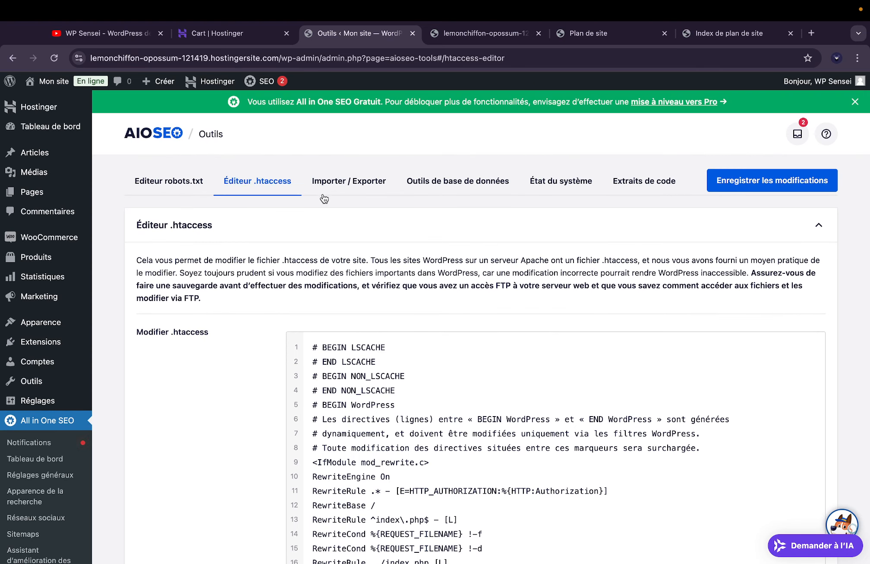
# - Look through the Importer / Exporter, Outils de base de données, État du système and Extraits de code sections of the AIOSEO tools
pyautogui.click(323, 194)
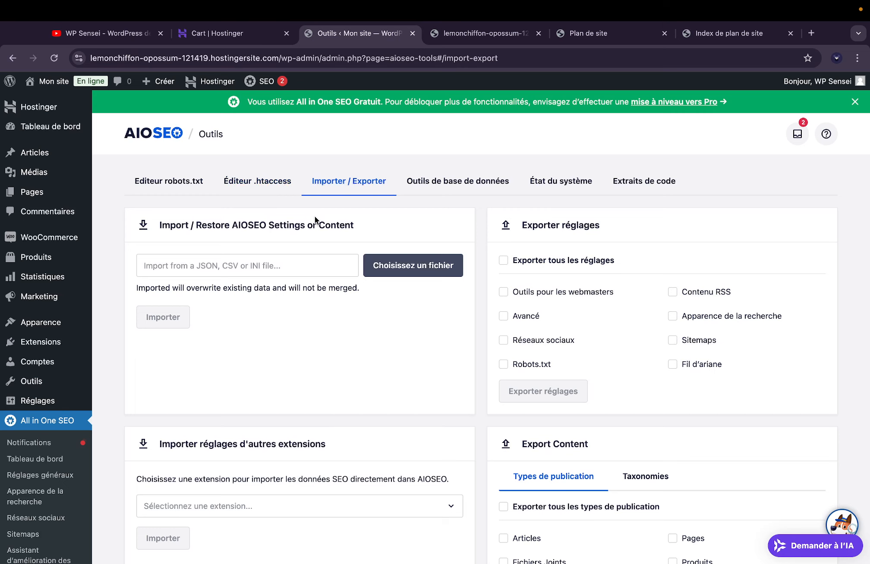
pyautogui.click(419, 186)
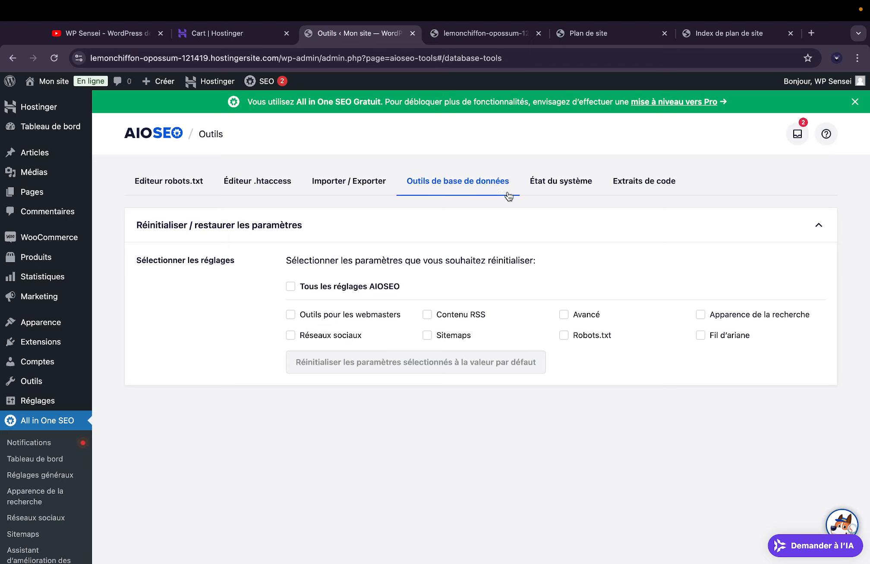
pyautogui.click(552, 188)
pyautogui.scroll(-3, 529, 348)
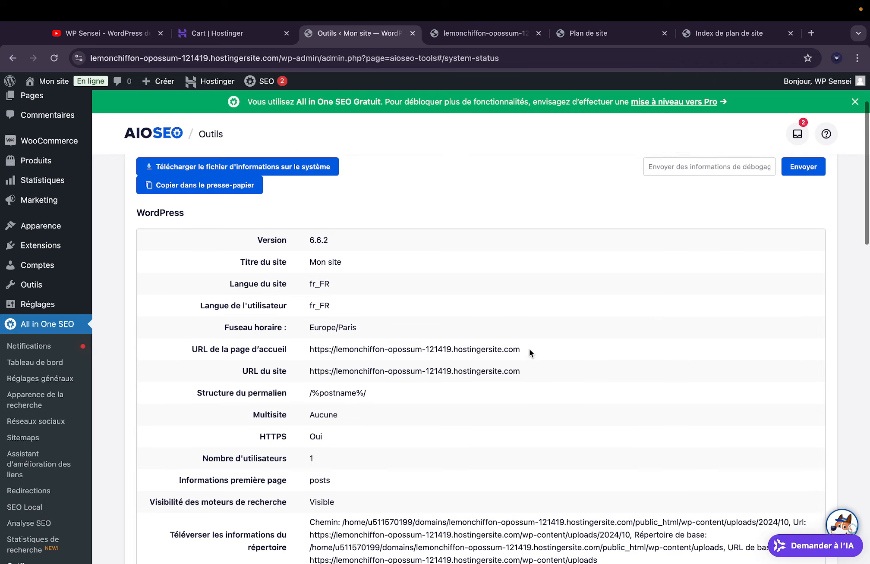
pyautogui.scroll(3, 629, 424)
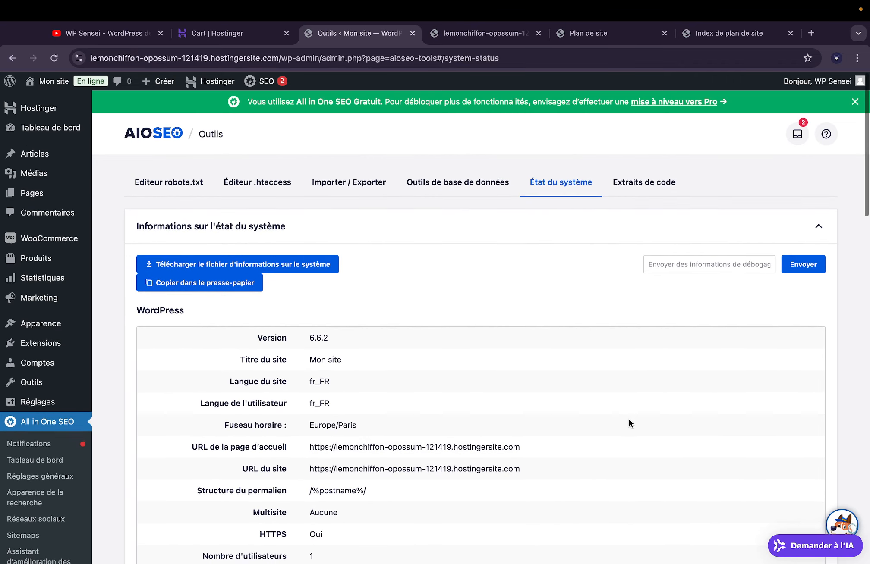
pyautogui.click(613, 185)
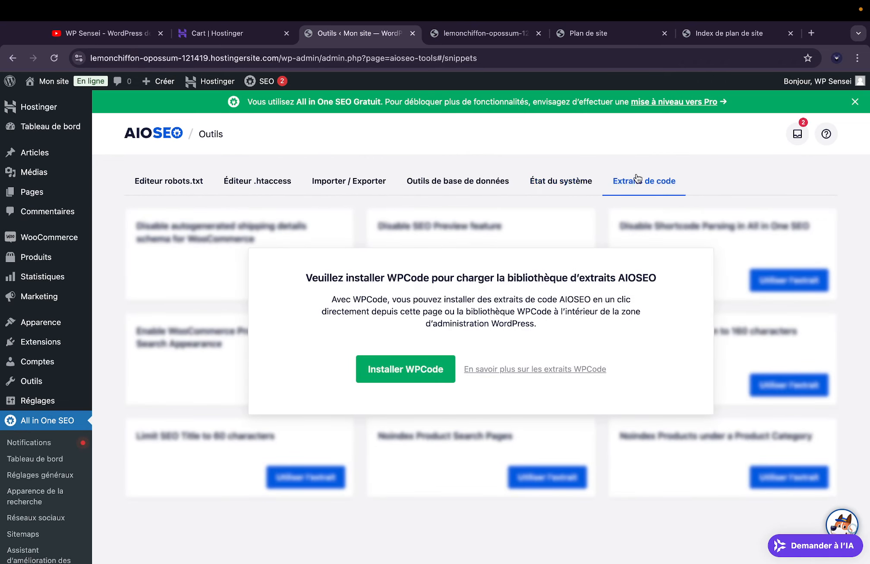
# - Open the AIOSEO Gestionnaire de modules page, leaving the tools page without saving
pyautogui.scroll(-5, 51, 474)
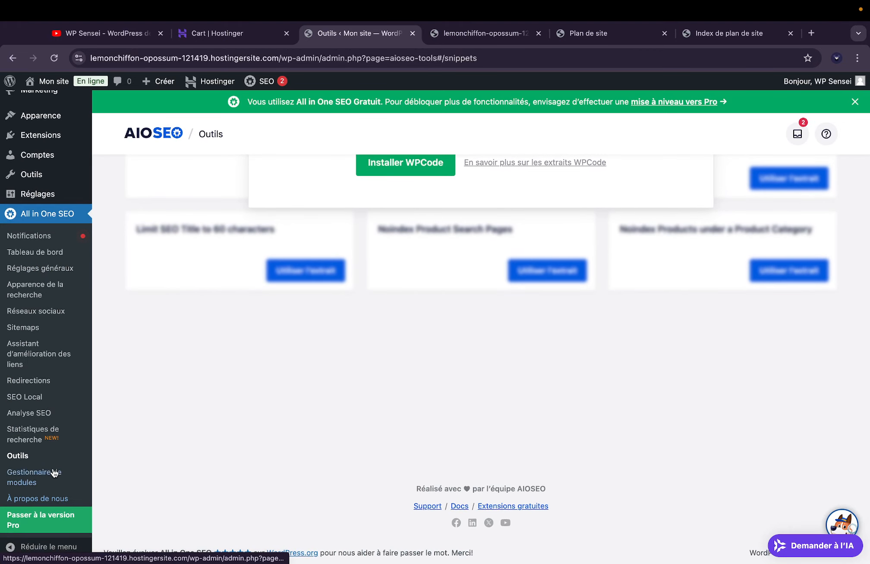
pyautogui.click(49, 474)
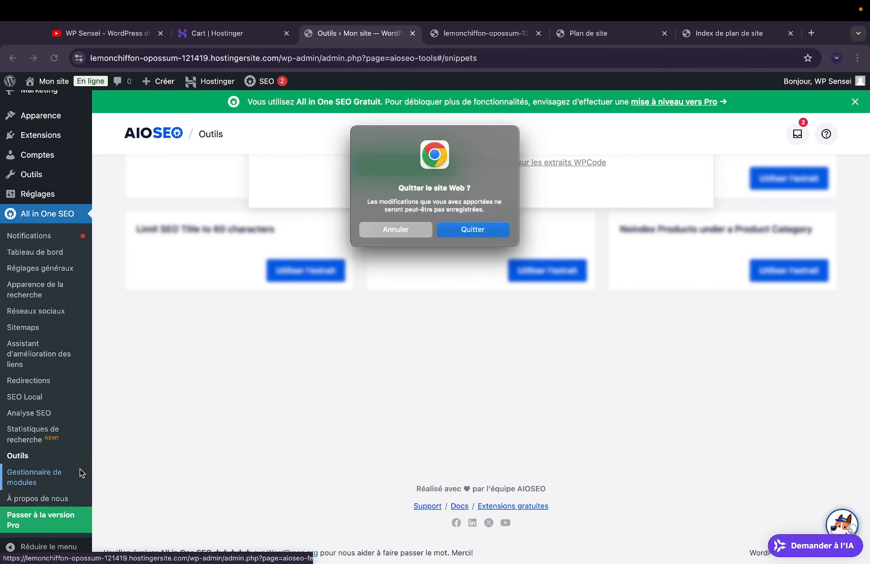
pyautogui.click(474, 229)
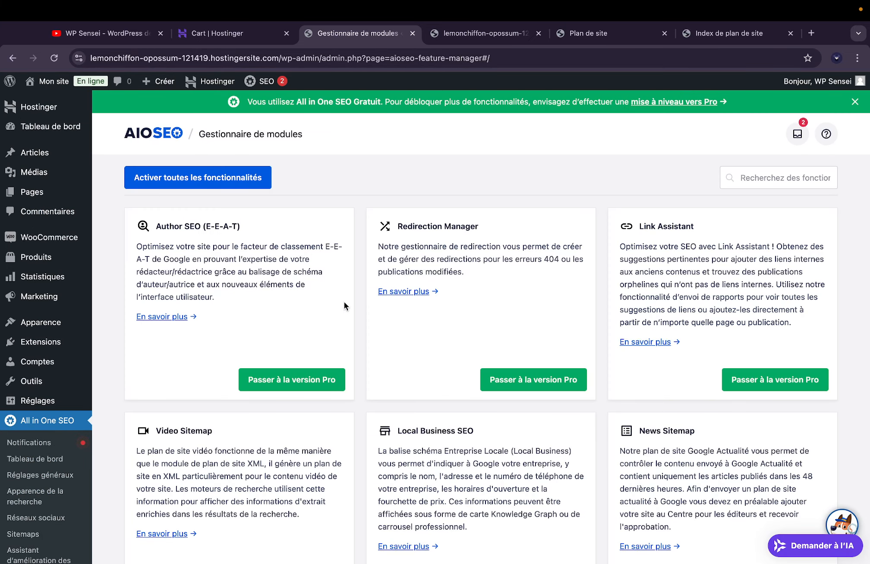
# - Open the site's Pages list and check the AIOSEO details shown for each page
pyautogui.click(31, 199)
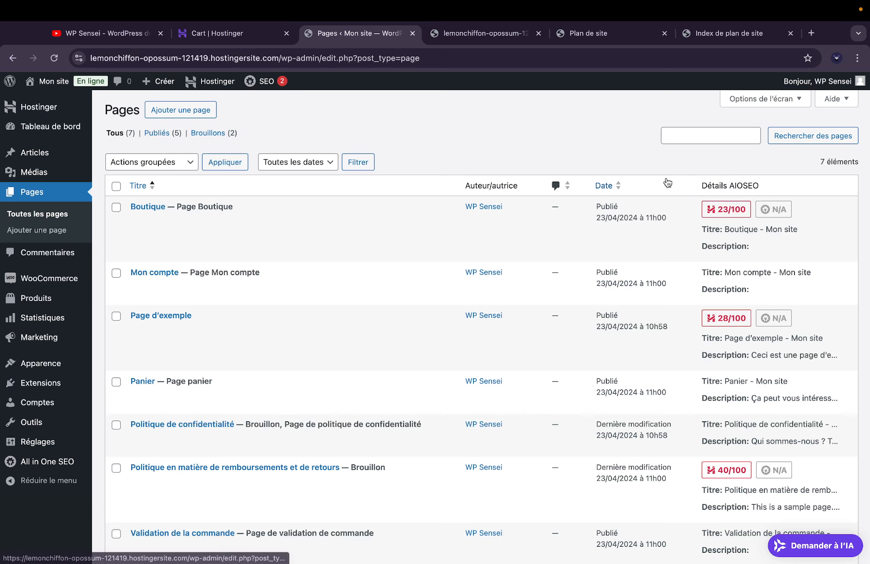
pyautogui.scroll(-3, 681, 272)
pyautogui.scroll(3, 681, 271)
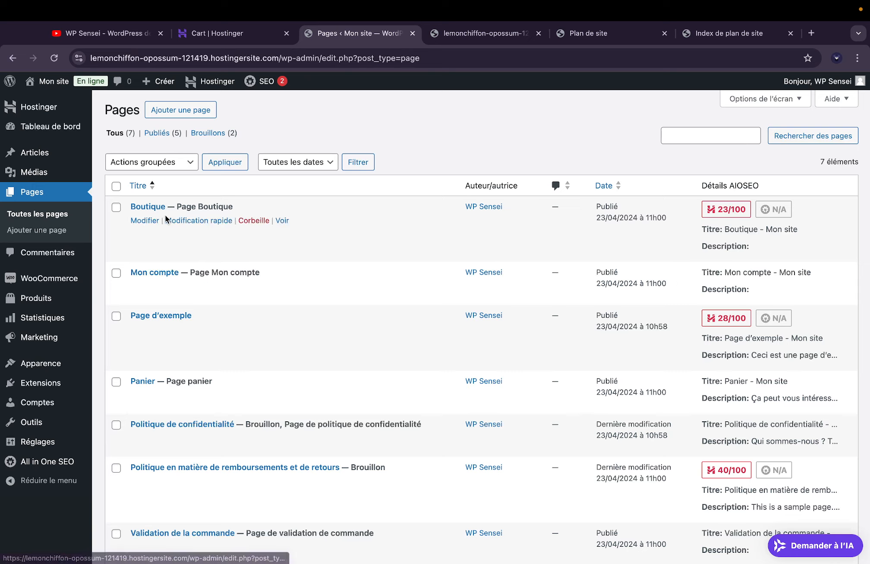
pyautogui.click(151, 207)
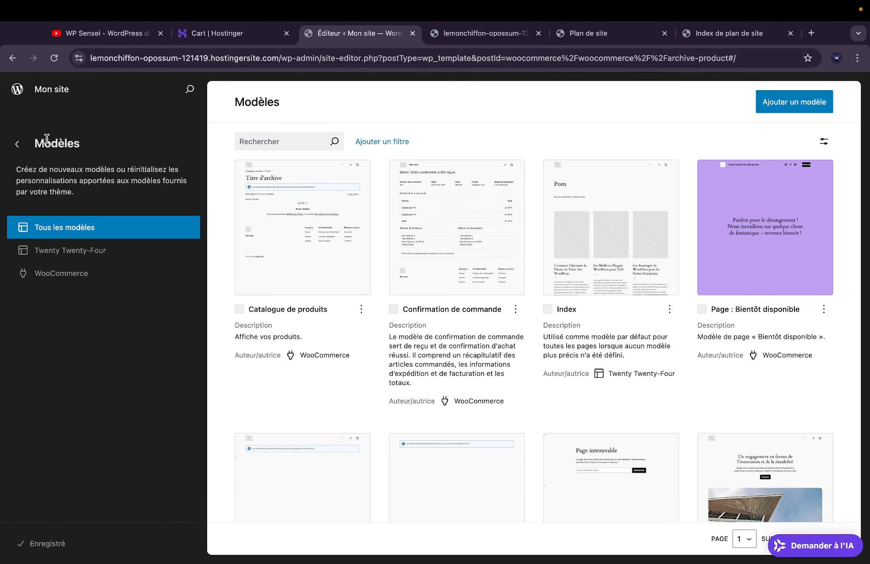
pyautogui.click(16, 146)
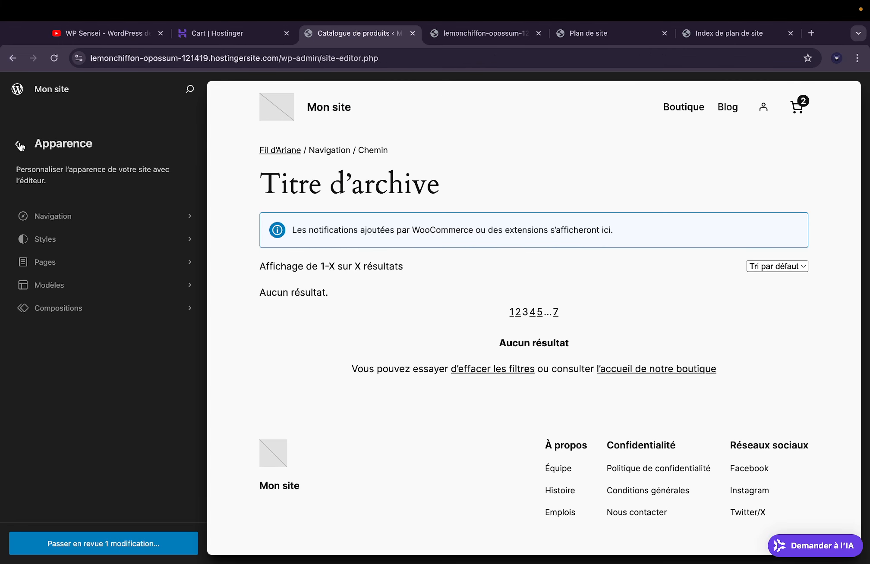
pyautogui.click(16, 59)
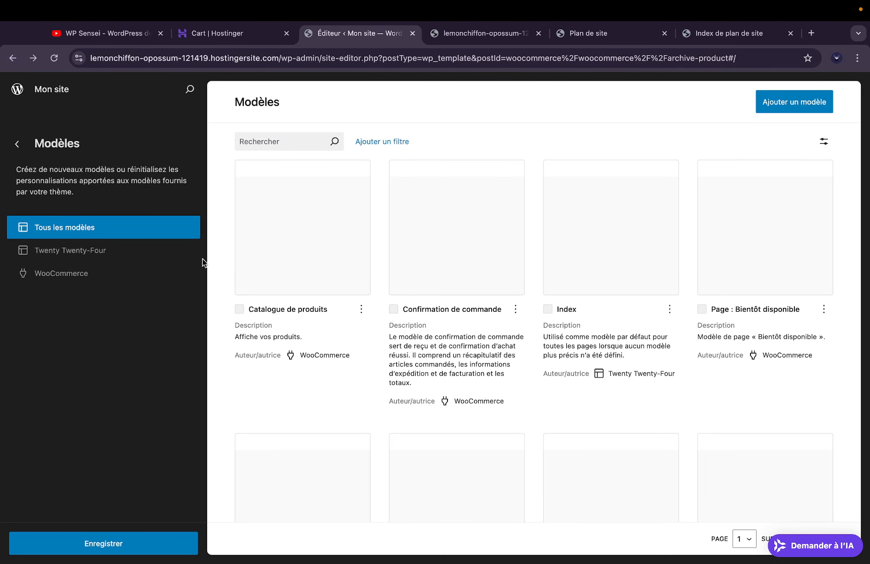
pyautogui.click(5, 55)
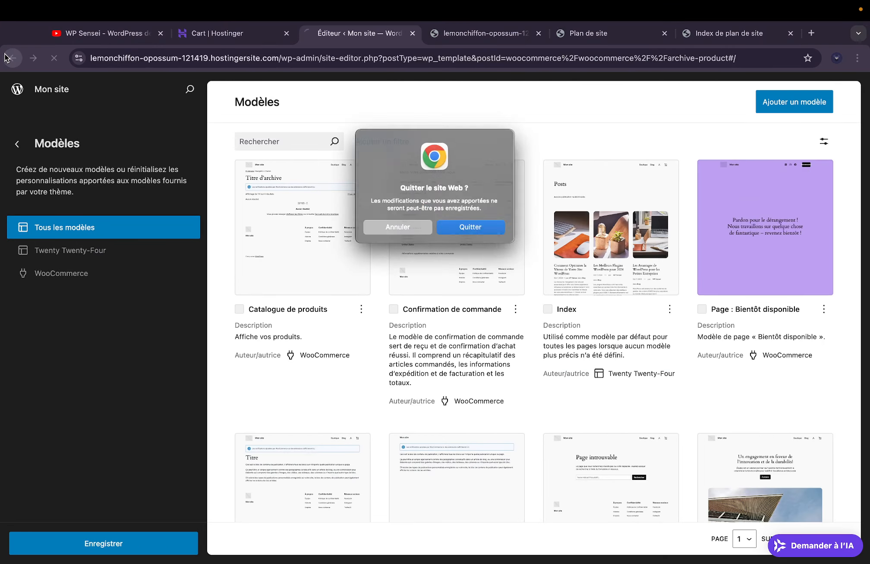
pyautogui.click(490, 232)
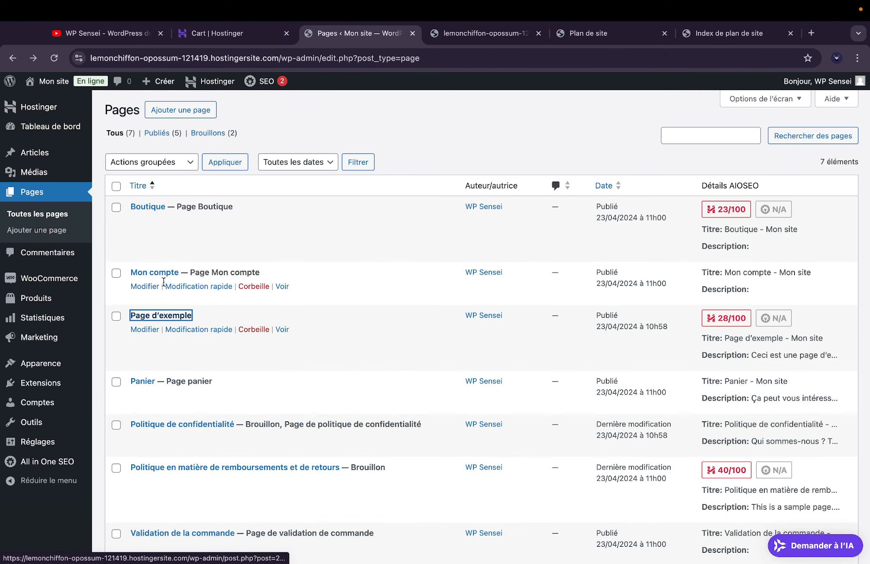
# - Open Page d'exemple for editing and view its Headline Analyzer score and AIOSEO settings sections
pyautogui.click(179, 312)
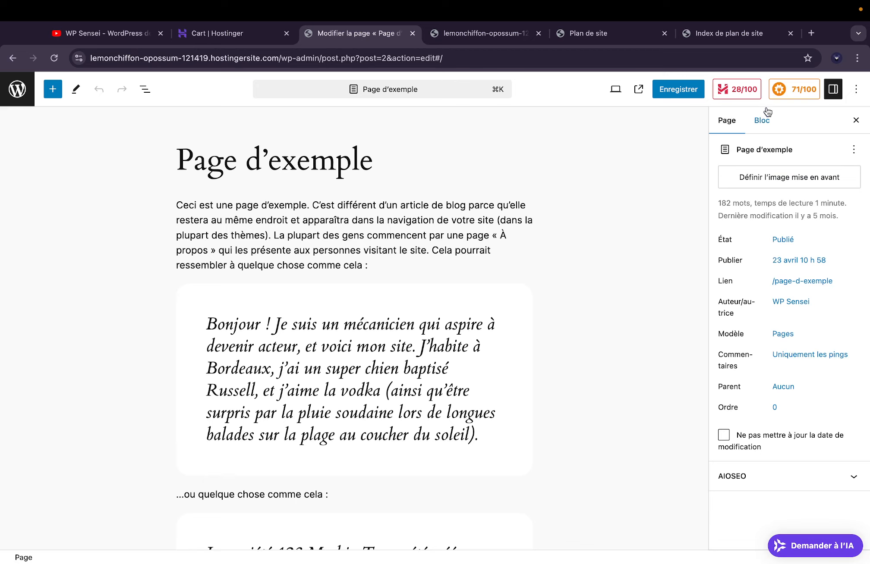
pyautogui.click(783, 92)
pyautogui.click(741, 96)
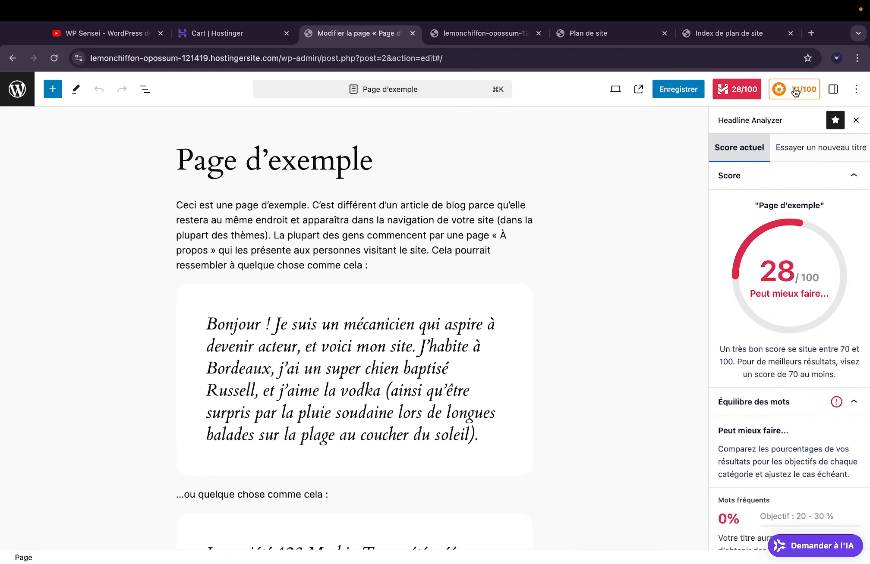
pyautogui.click(741, 95)
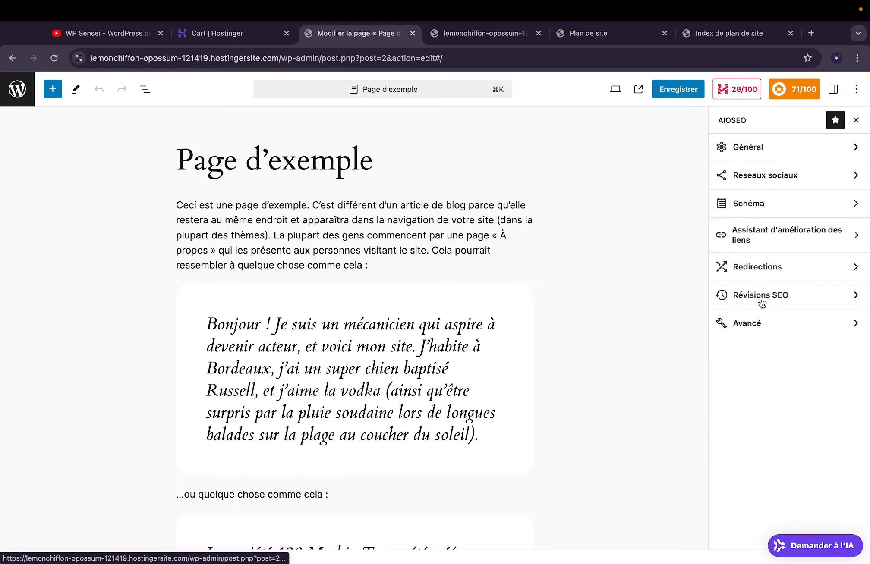
# - Examine the SERP preview, page title and meta description in the Réglages AIOSEO area below the page content
pyautogui.scroll(-15, 602, 304)
pyautogui.scroll(5, 602, 304)
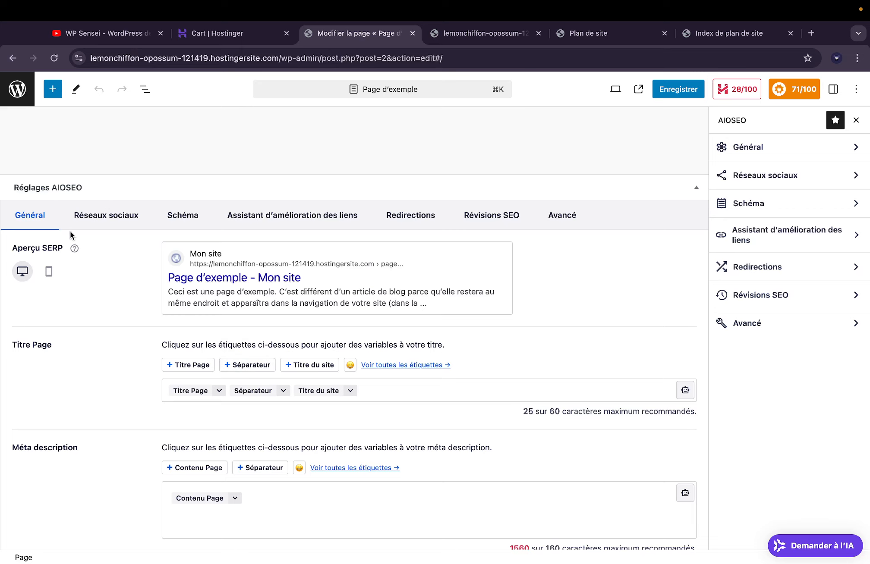
pyautogui.scroll(-2, 115, 273)
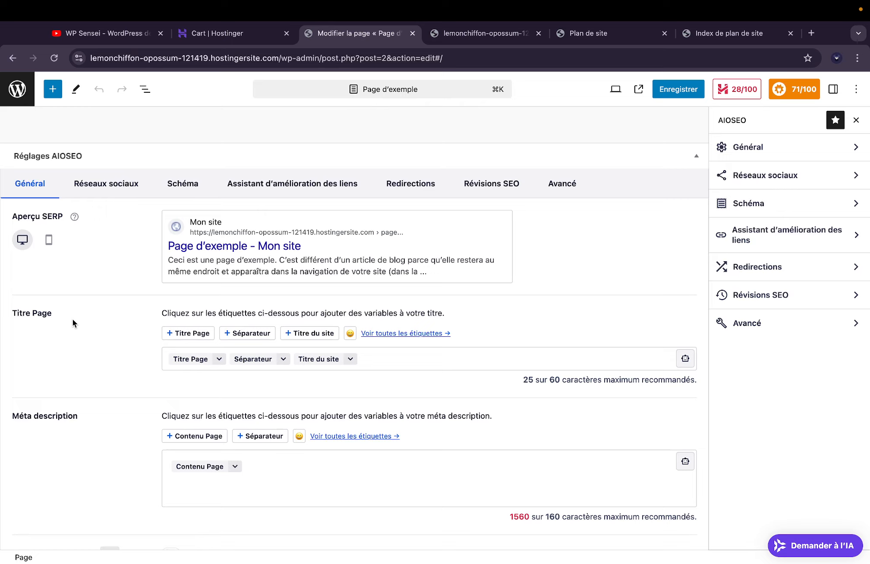
pyautogui.moveTo(5, 416); pyautogui.dragTo(120, 410)
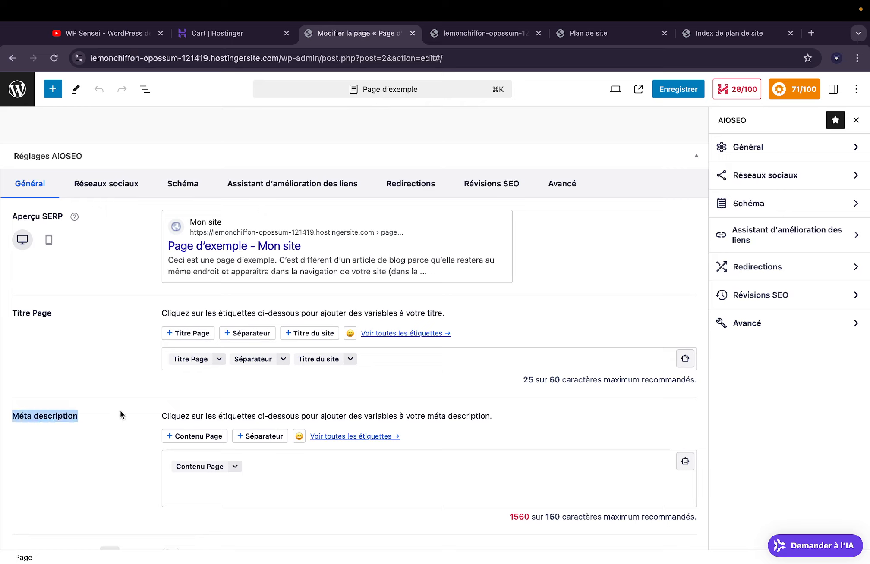
pyautogui.click(120, 410)
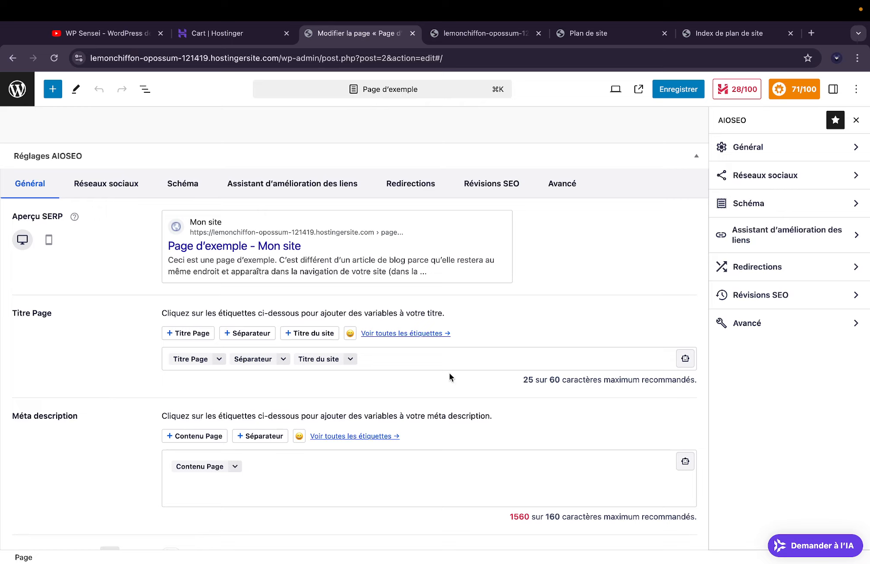
# - Remove the Titre Page, Séparateur and Titre du site tags from the page's SEO title
pyautogui.click(443, 359)
pyautogui.press('BackSpace')
pyautogui.press('BackSpace')
pyautogui.press('BackSpace')
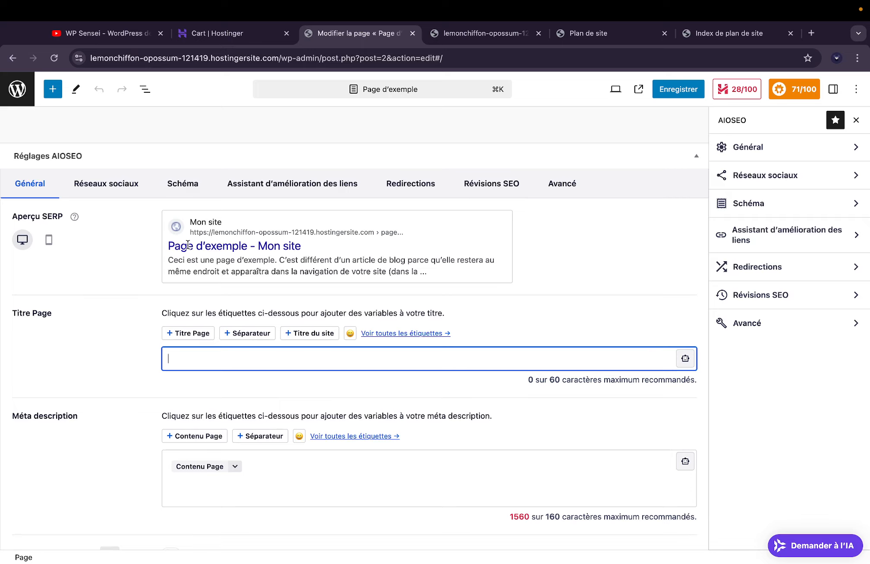
# - Review the meta description, cornerstone content, main key phrase and additional key phrases settings down to the page analysis
pyautogui.scroll(-3, 110, 364)
pyautogui.scroll(-3, 111, 359)
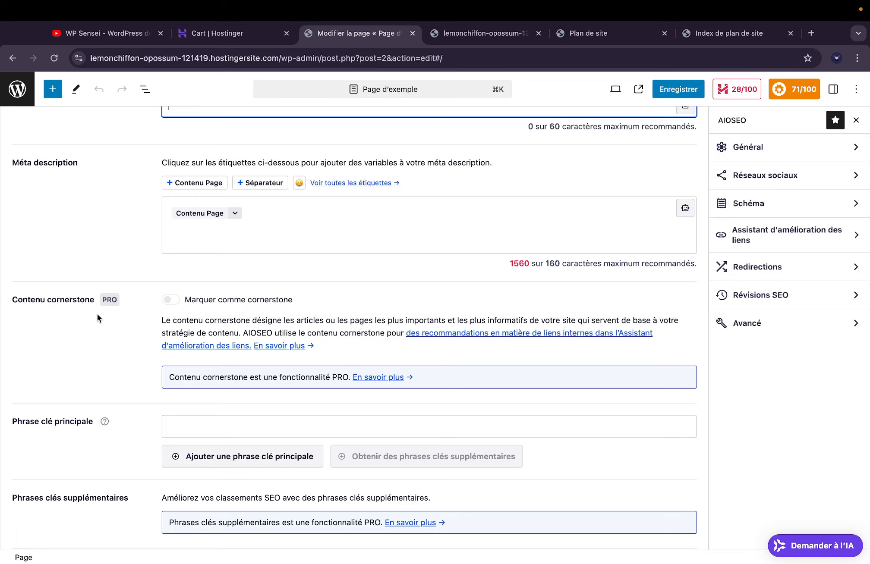
pyautogui.scroll(-2, 98, 318)
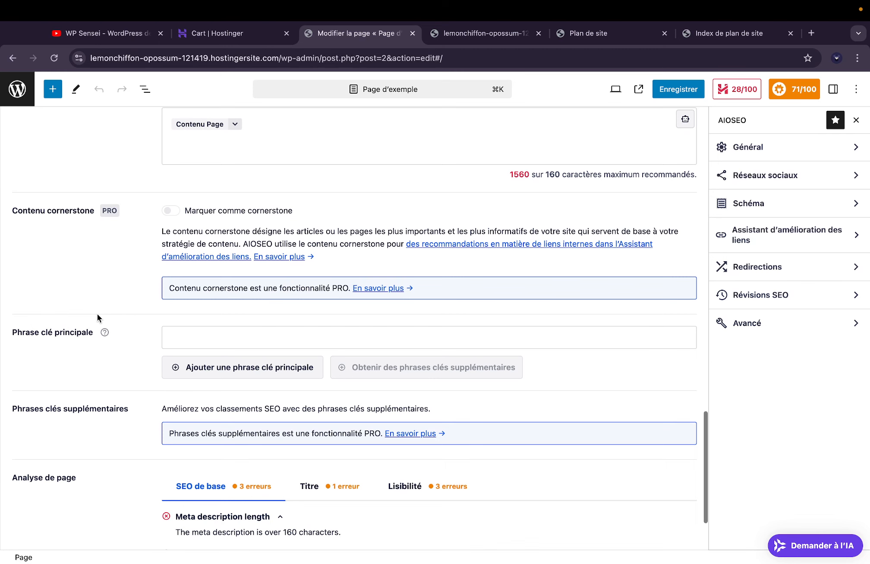
pyautogui.scroll(-1, 98, 318)
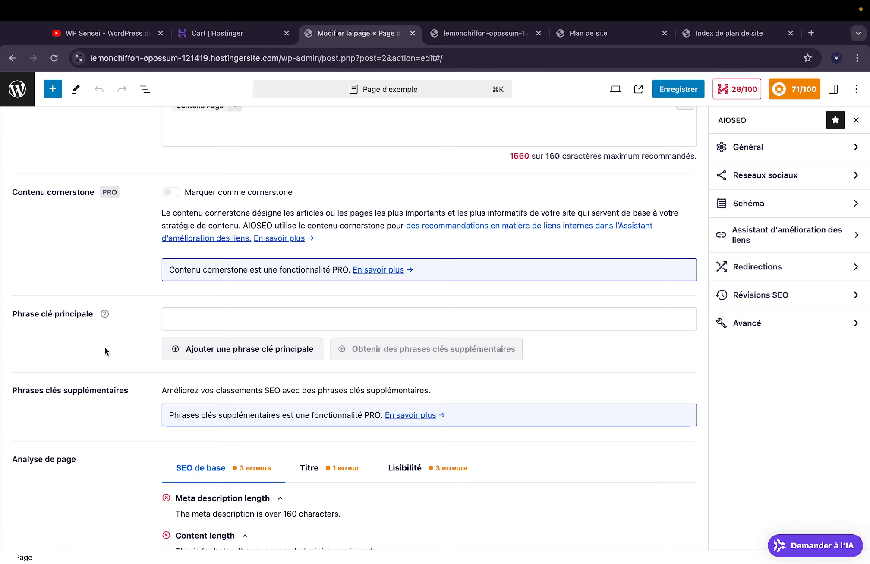
pyautogui.scroll(-2, 105, 349)
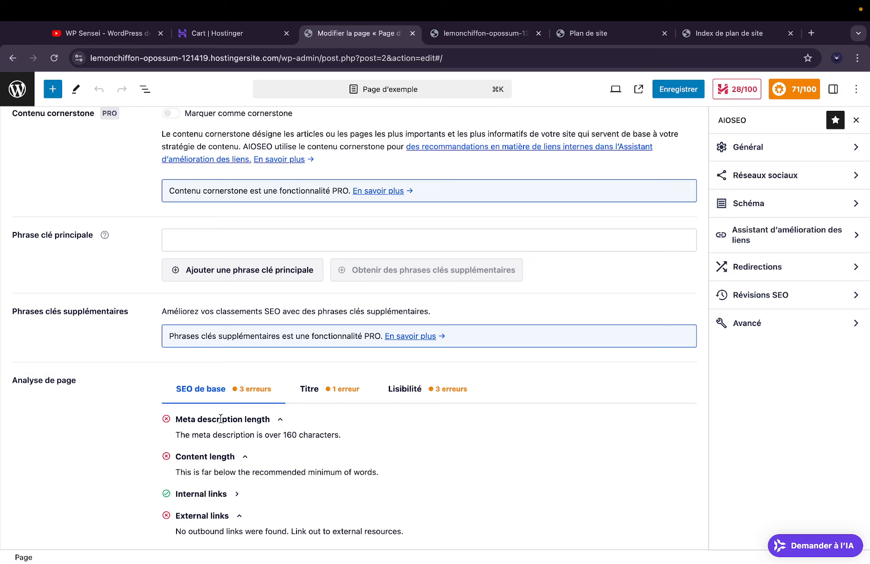
# - Read the page analysis for SEO de base and Titre, ending on the SEO de base results
pyautogui.moveTo(172, 436); pyautogui.dragTo(335, 437)
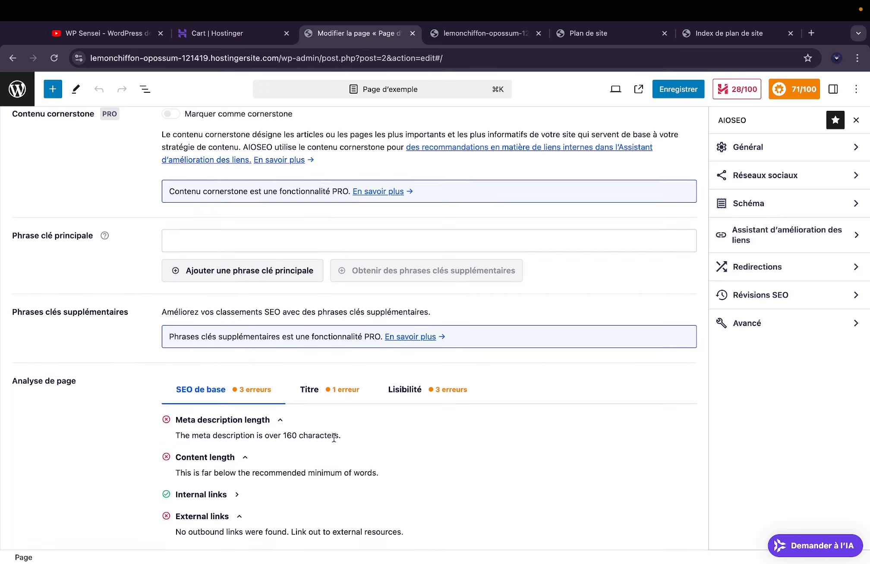
pyautogui.scroll(5, 333, 437)
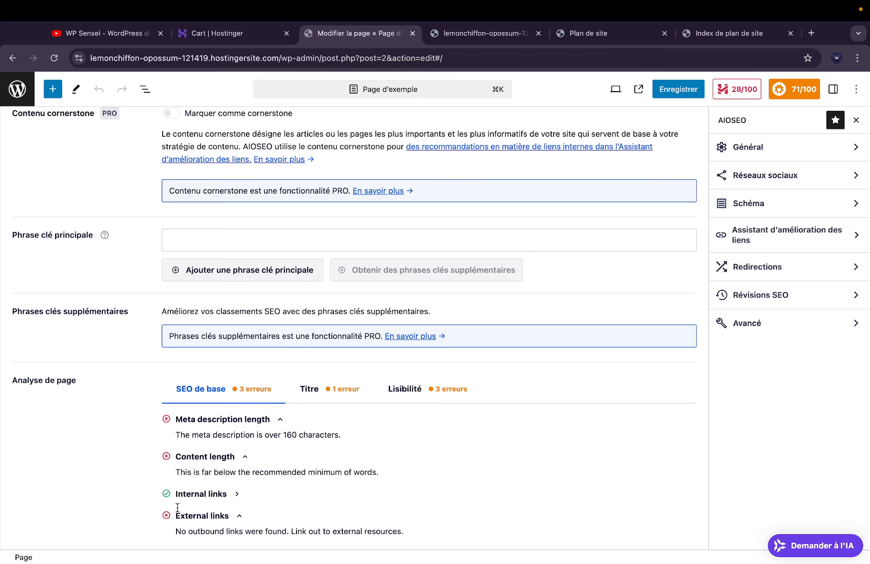
pyautogui.click(322, 388)
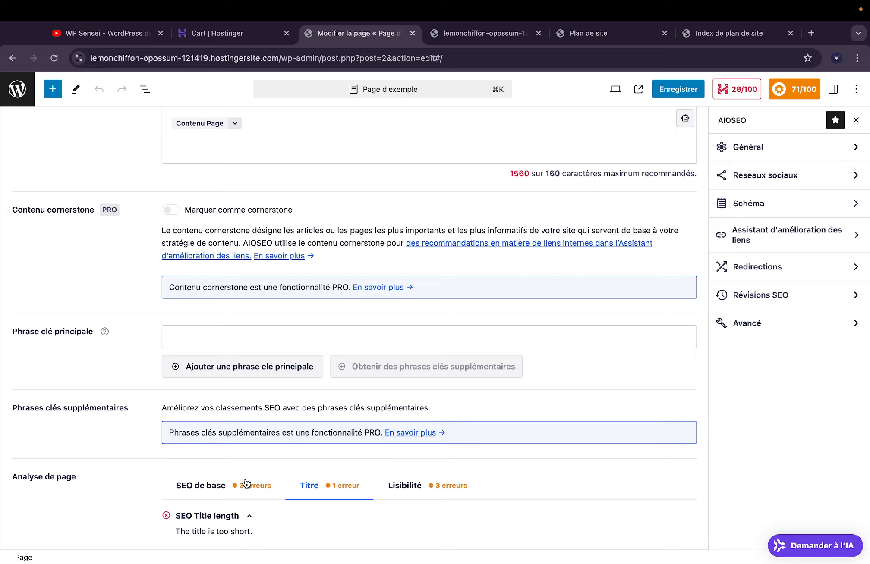
pyautogui.scroll(1, 270, 455)
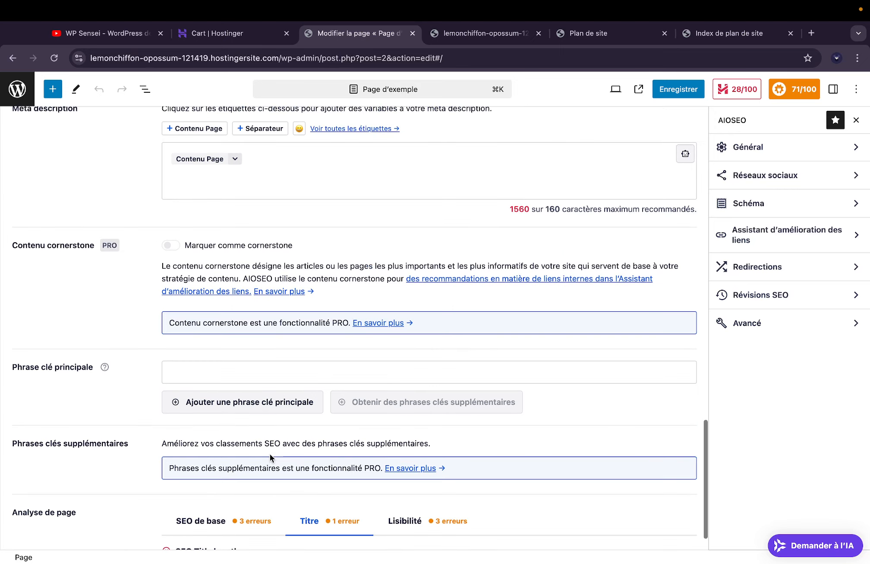
pyautogui.click(217, 515)
pyautogui.scroll(-3, 398, 455)
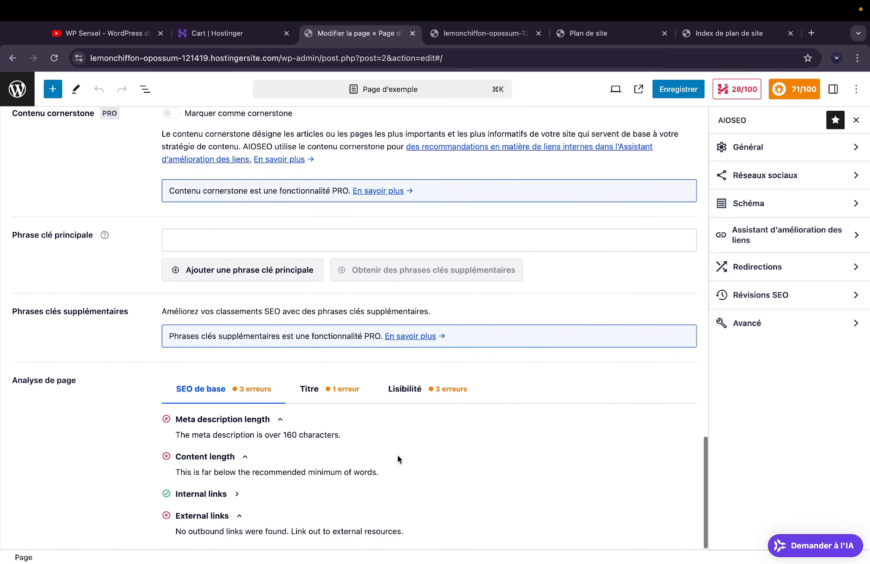
# - Open the page's Réseaux sociaux settings and view the Facebook preview, title and description fields
pyautogui.scroll(15, 397, 455)
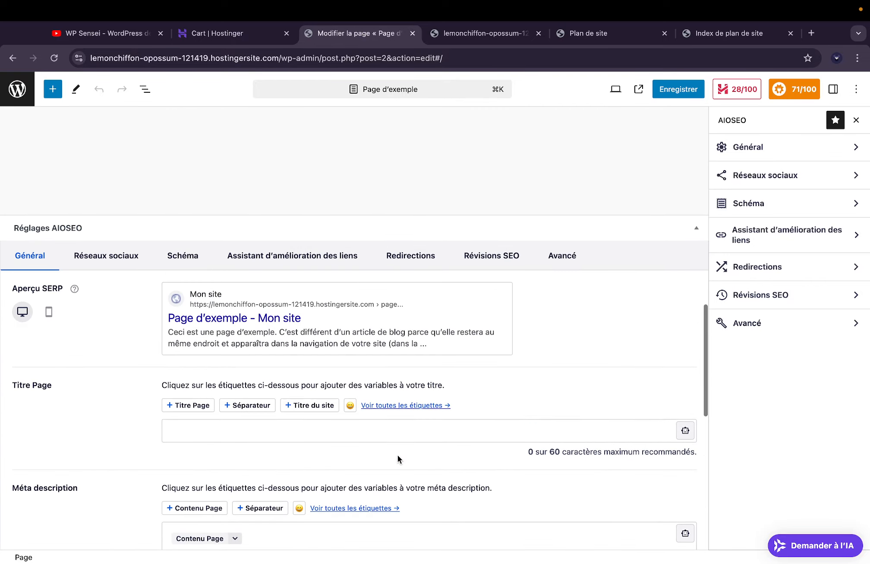
pyautogui.click(119, 326)
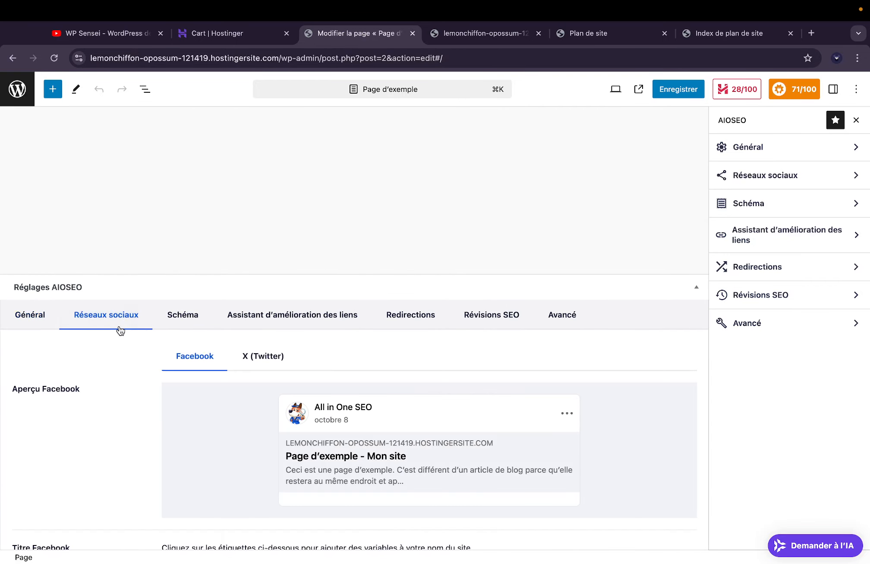
pyautogui.scroll(-5, 137, 408)
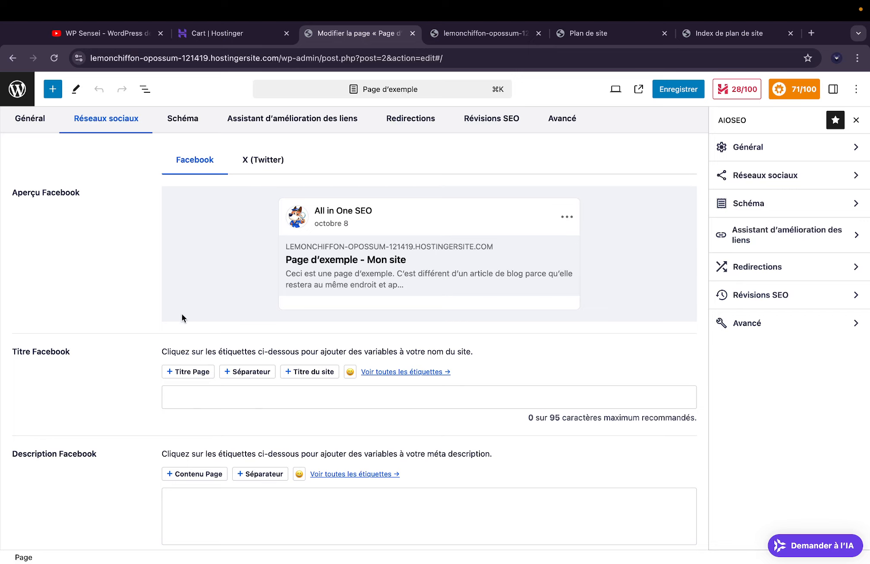
# - Review the page's remaining Facebook options, including description, image source, video URL, object type, article section and article tags
pyautogui.scroll(-2, 182, 318)
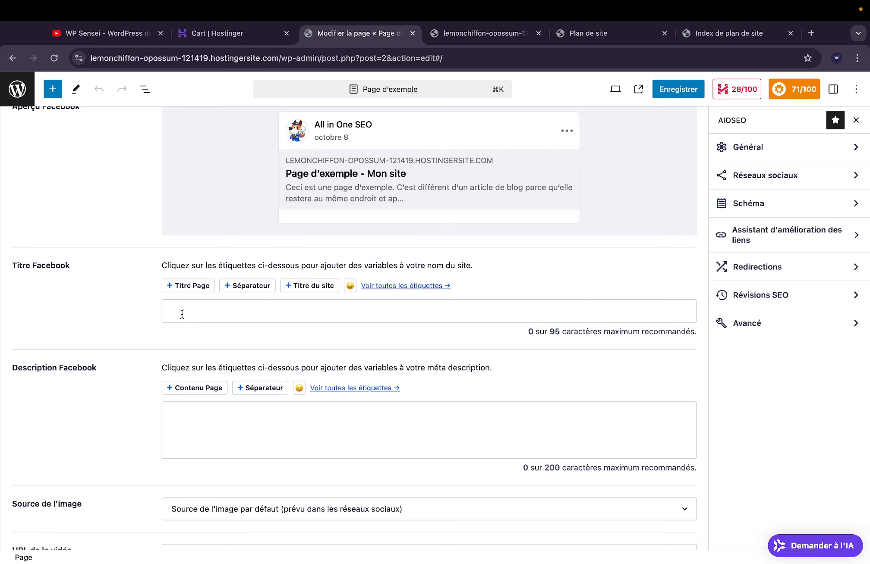
pyautogui.scroll(-4, 182, 315)
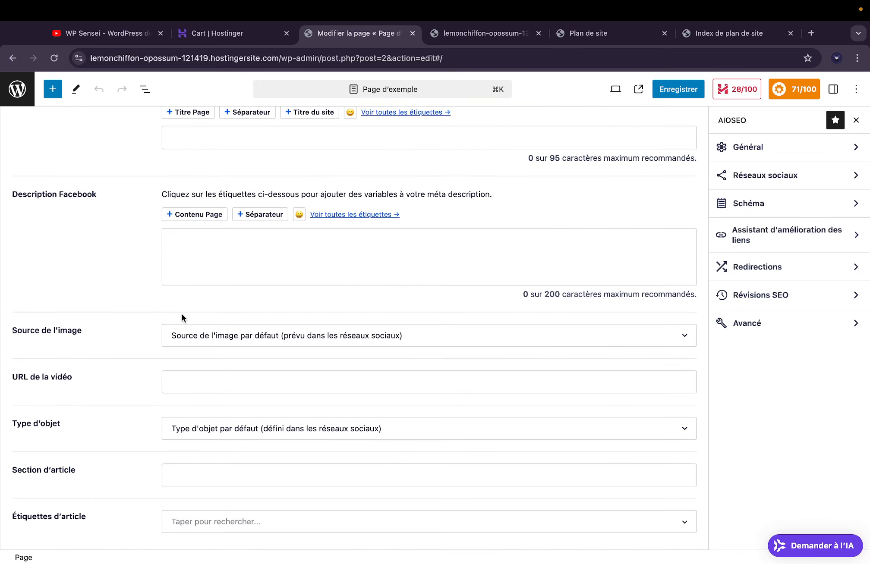
pyautogui.scroll(8, 182, 318)
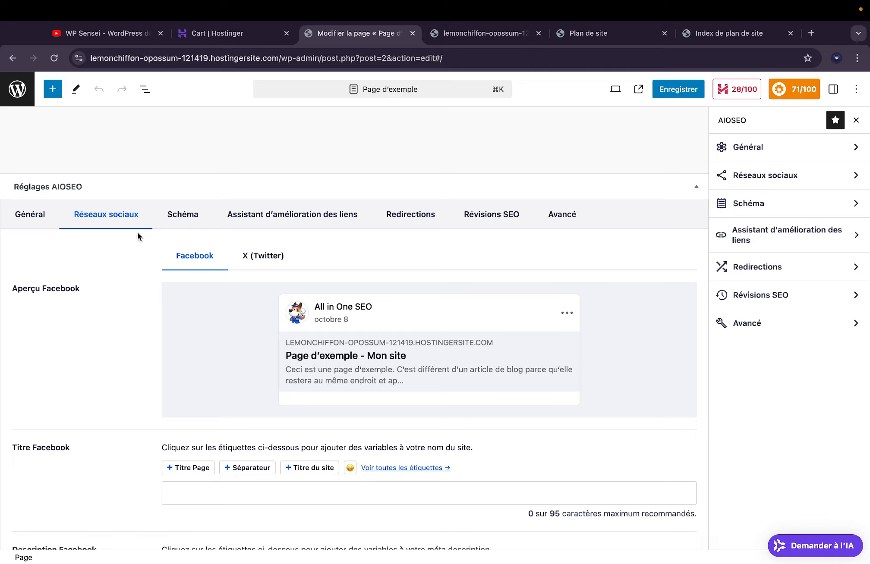
# - View the page's Schéma settings and the schema in use, open the schema generator, and close it again
pyautogui.click(182, 216)
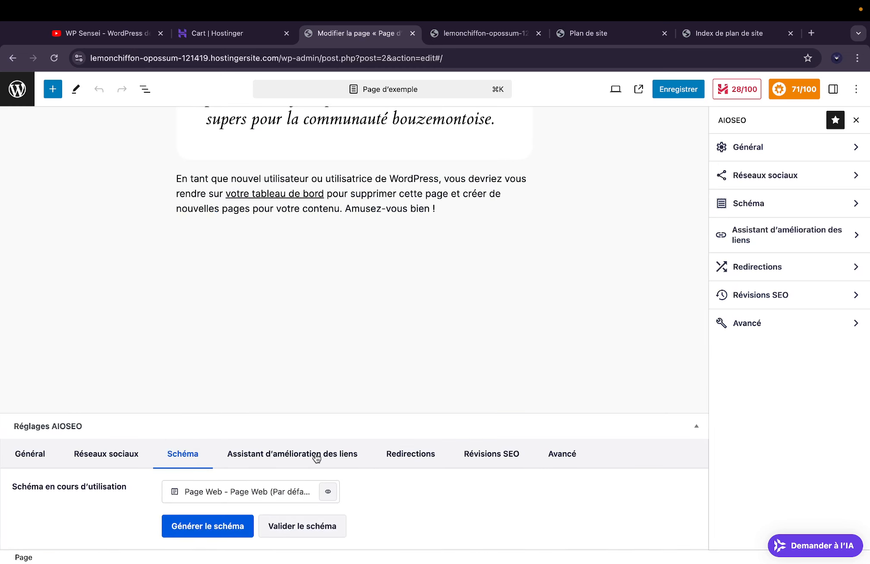
pyautogui.moveTo(182, 492); pyautogui.dragTo(224, 492)
pyautogui.click(196, 472)
pyautogui.click(228, 527)
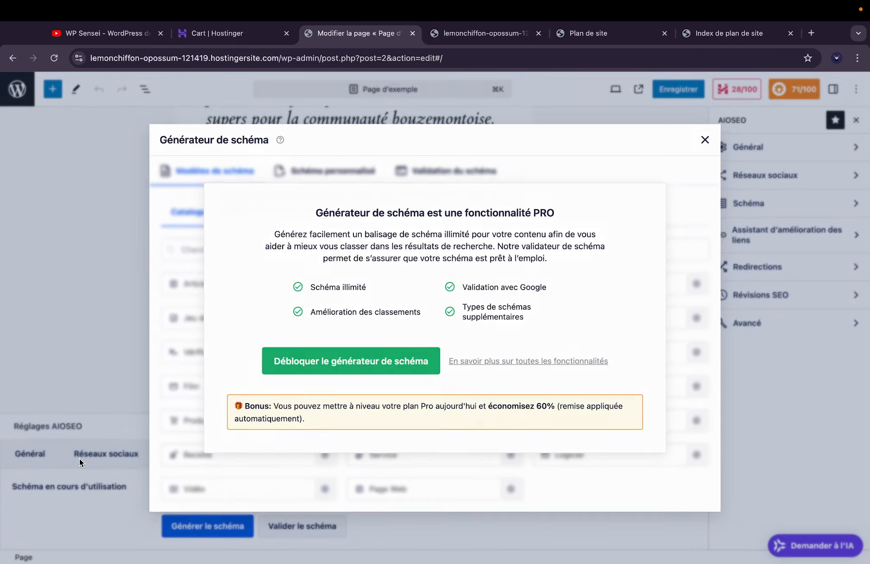
pyautogui.click(79, 458)
# - Look through the page's Assistant d'amélioration des liens, Redirections and Révisions SEO sections
pyautogui.click(219, 458)
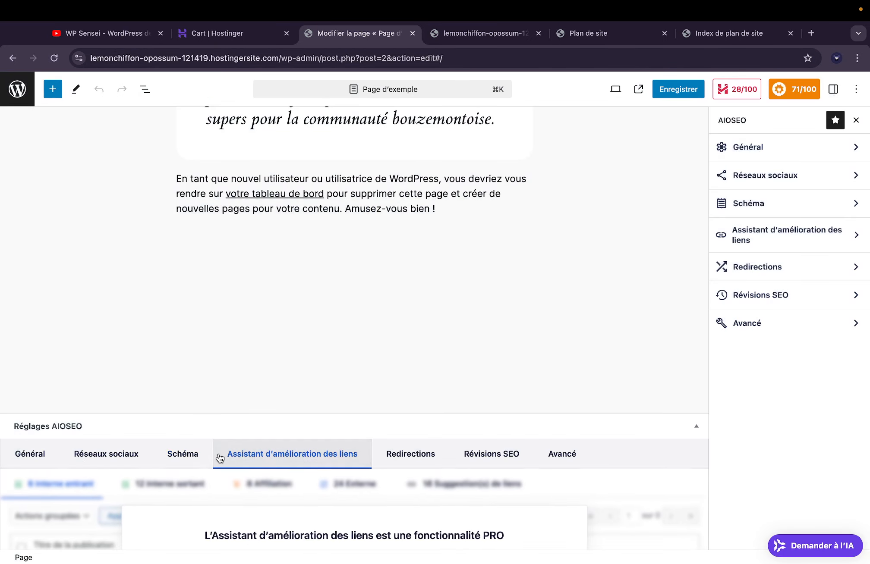
pyautogui.scroll(-4, 218, 453)
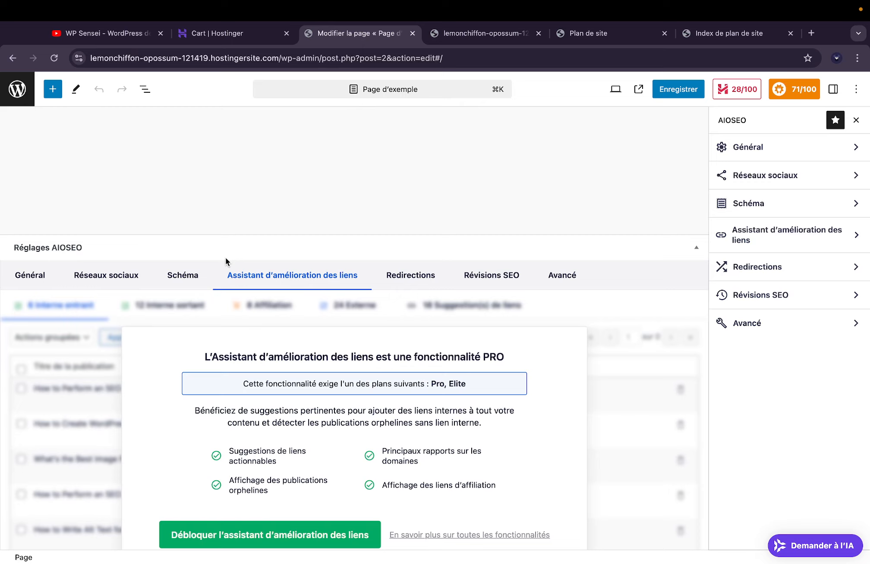
pyautogui.click(427, 275)
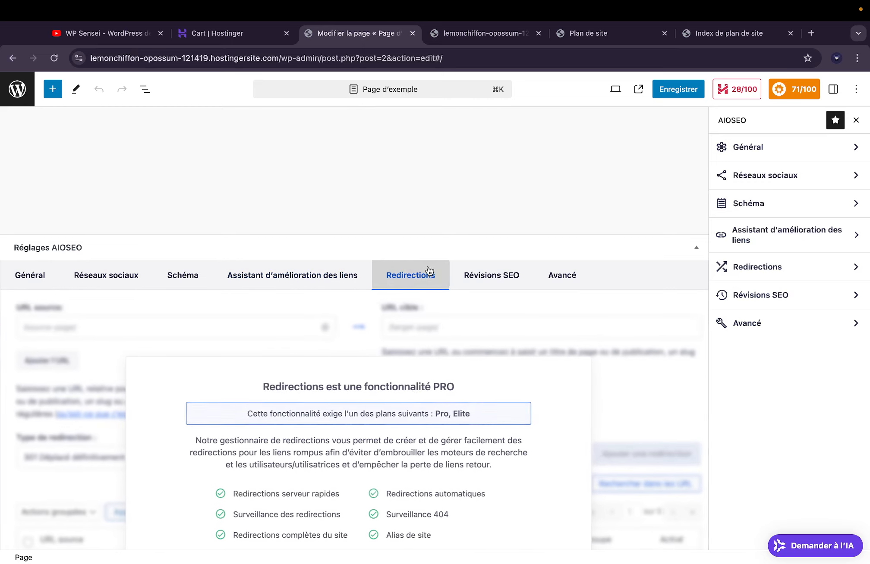
pyautogui.click(480, 277)
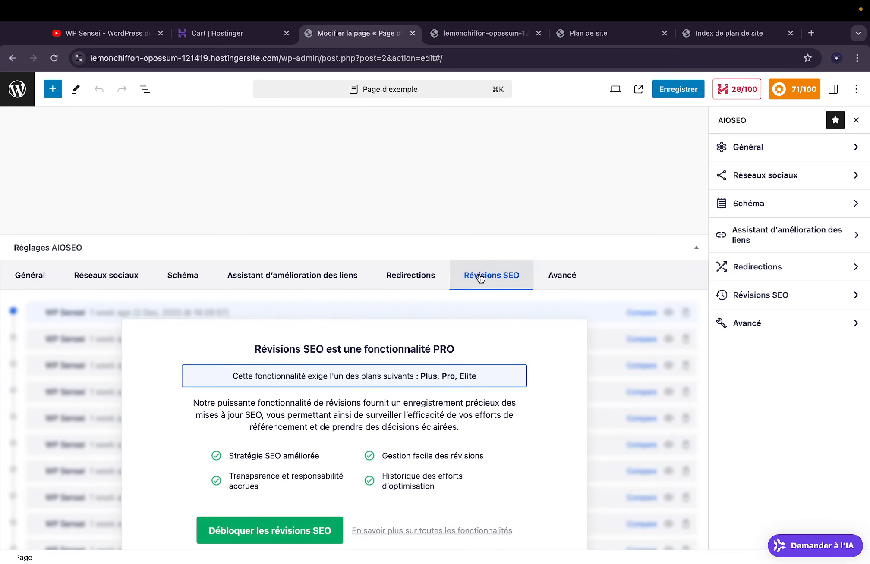
# - Open the page's Avancé SEO settings and place the cursor in the URL canonique field
pyautogui.click(556, 276)
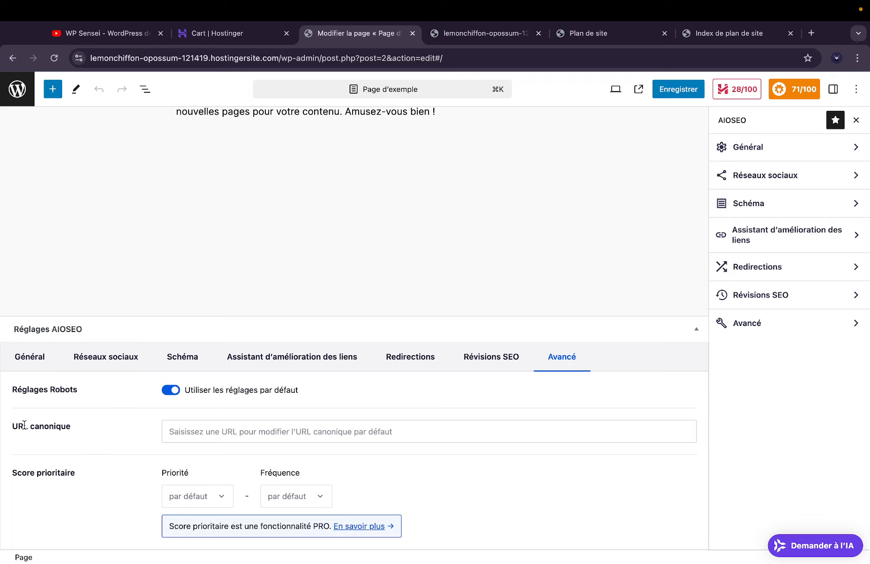
pyautogui.click(194, 430)
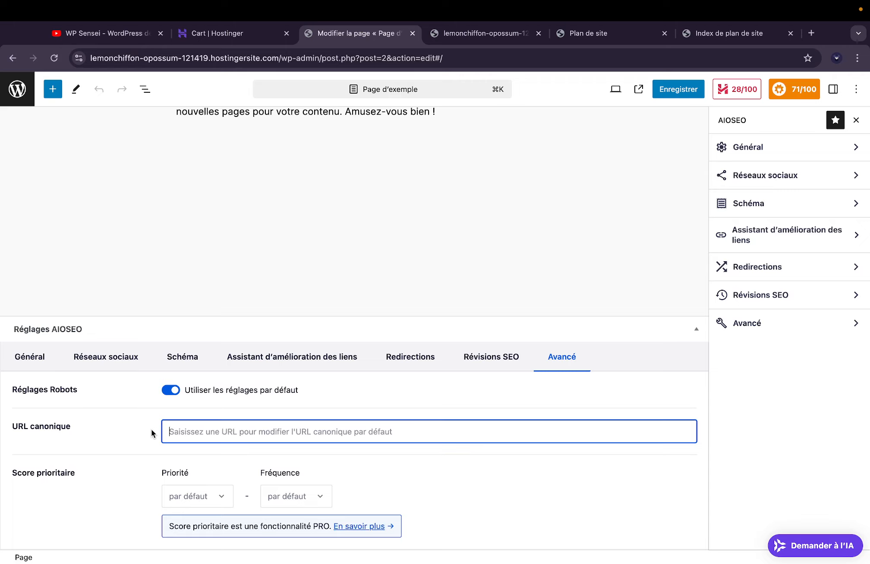